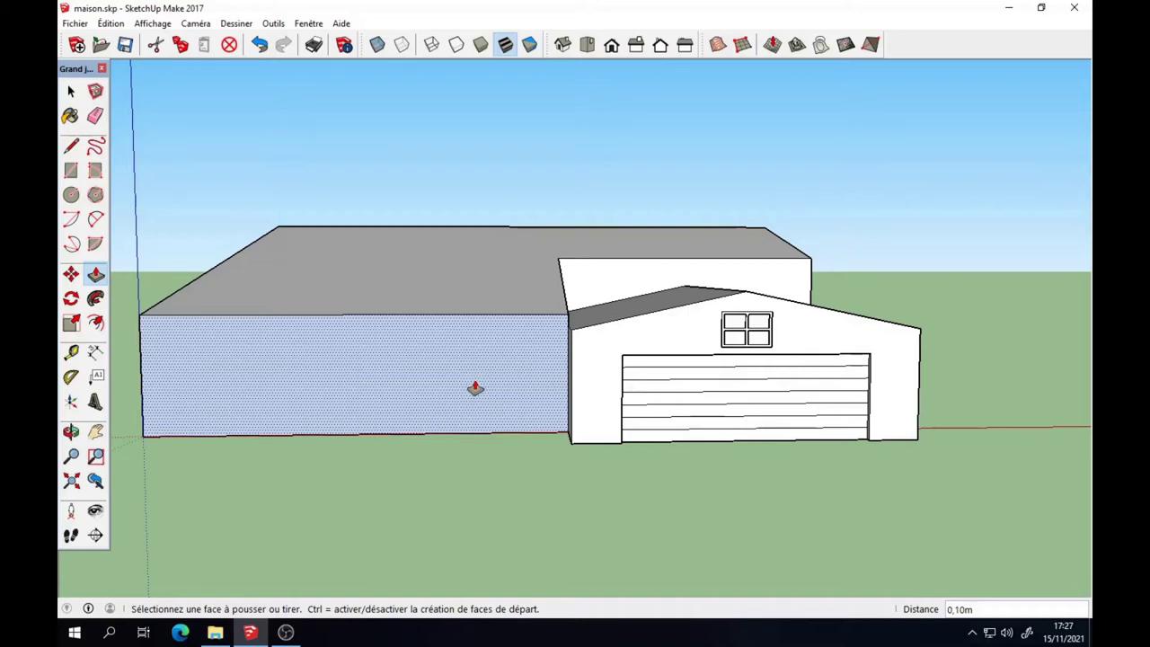
Save the current house model
click(125, 44)
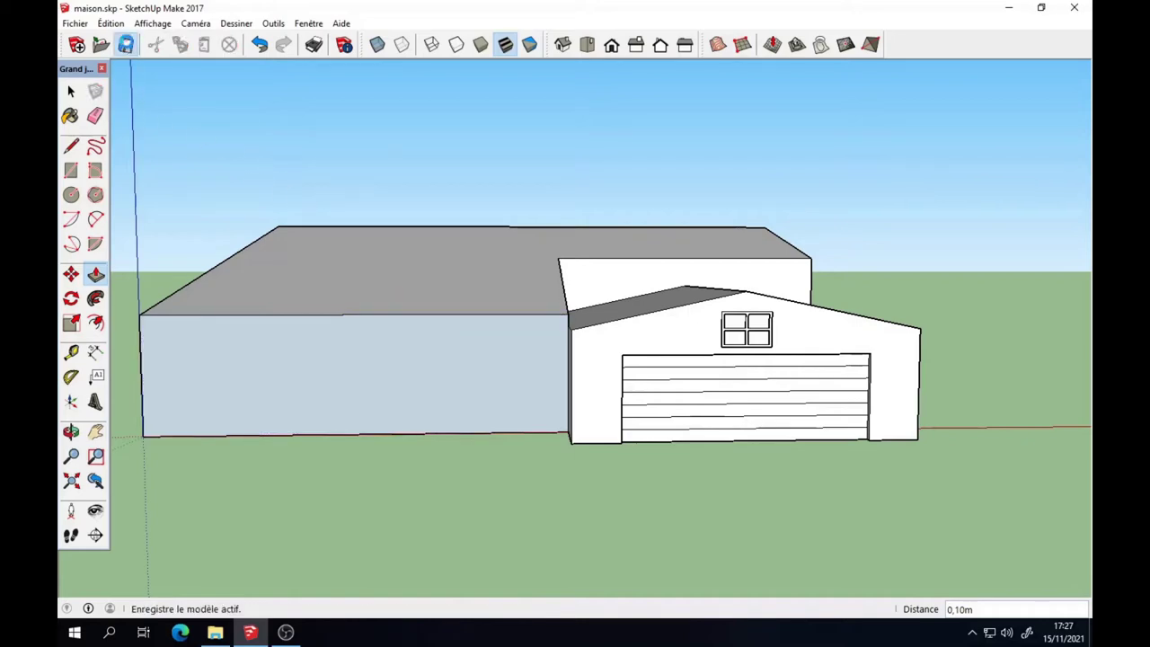
Start a new, untitled model
click(78, 44)
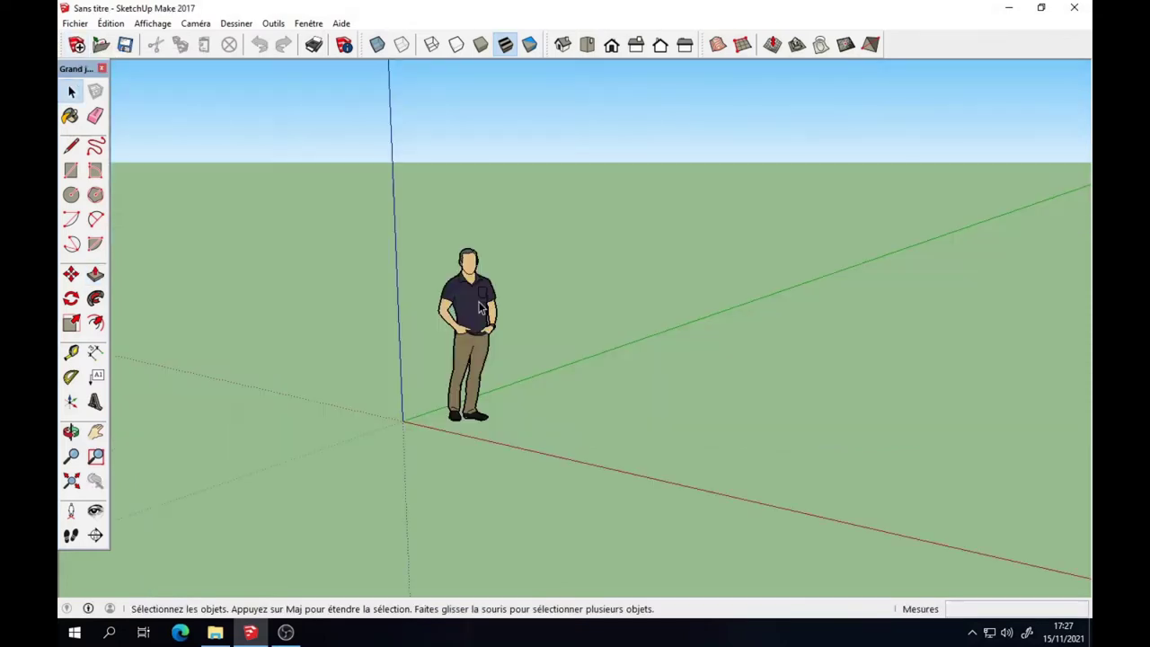
Replace the default figure with an upright 2 by 1,5 rectangle at the origin
click(485, 325)
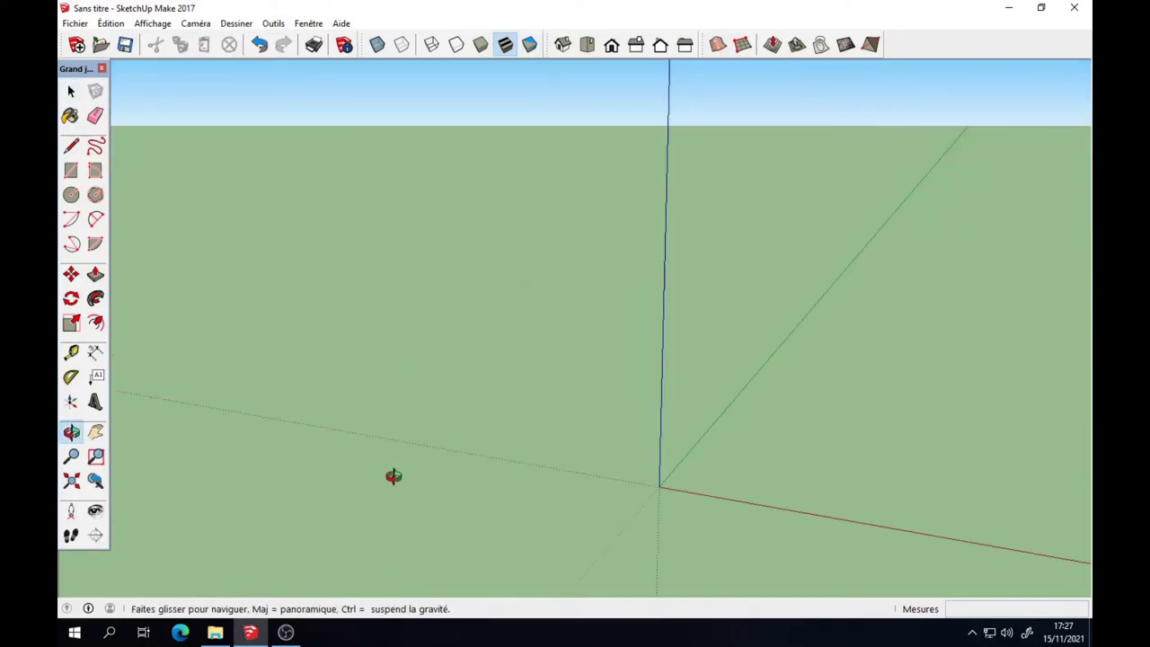
key(space)
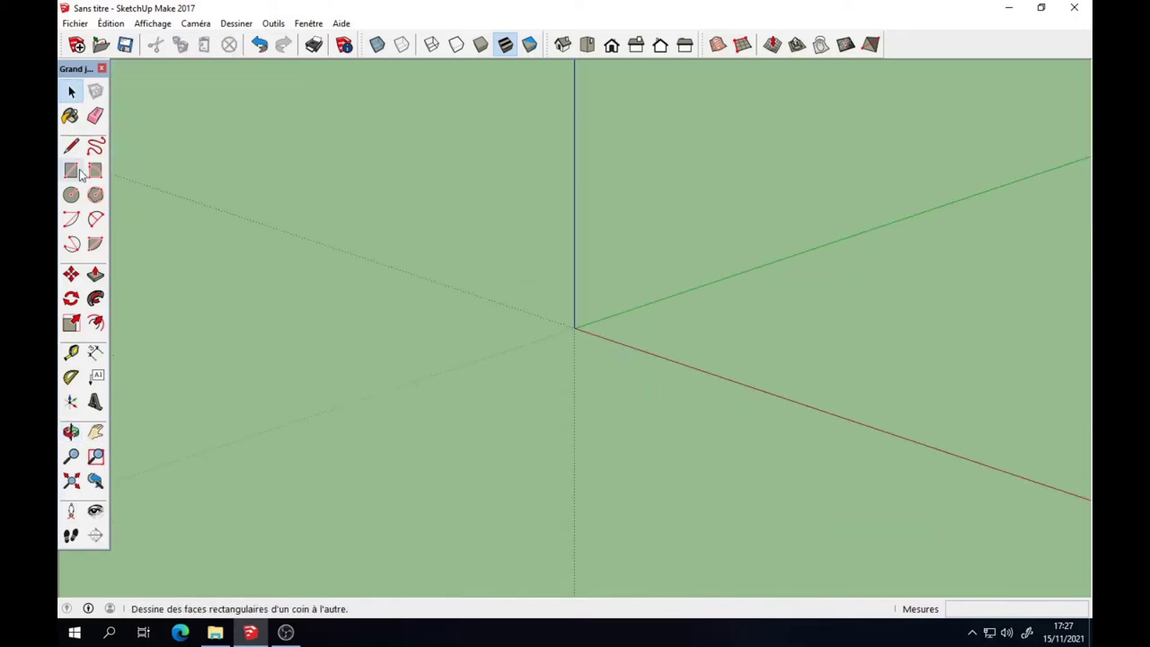
click(72, 170)
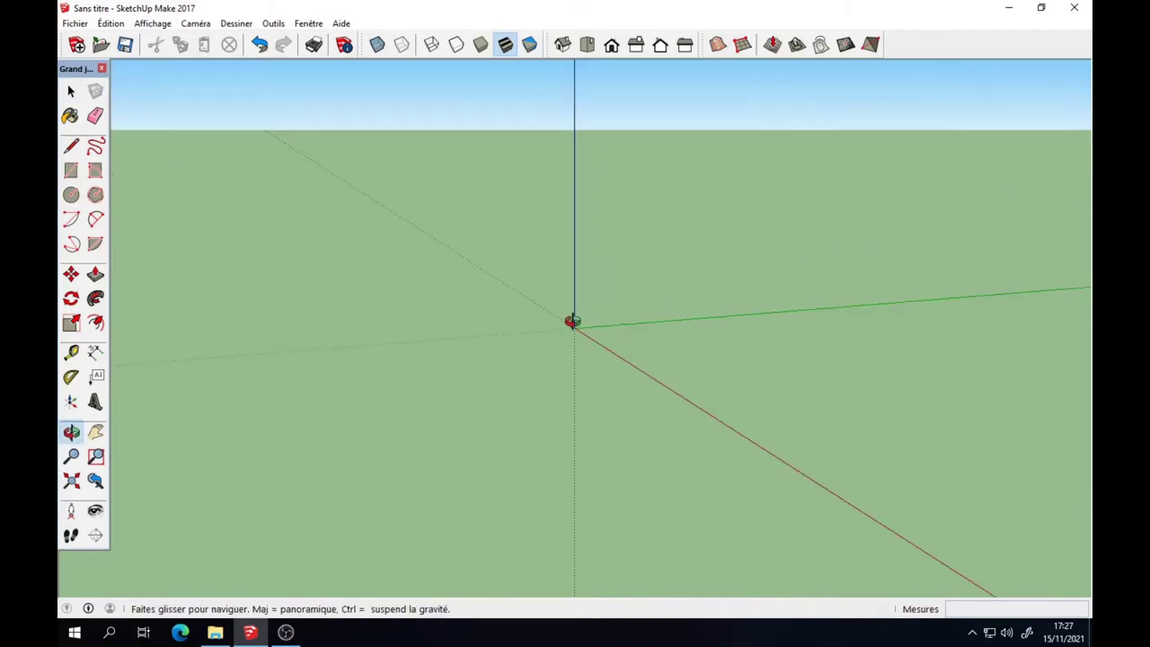
middle_drag(565, 316, 574, 328)
click(574, 328)
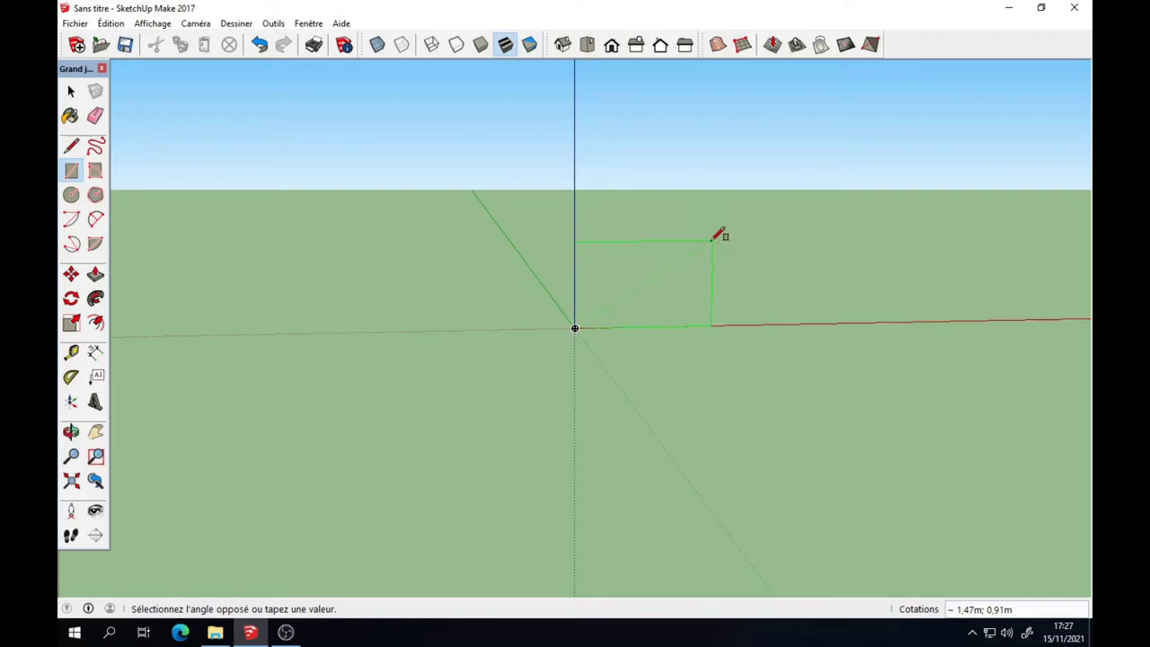
text(2;1,5)
key(Return)
mouse_move(719, 234)
middle_down()
mouse_move(506, 484)
mouse_move(551, 383)
middle_up()
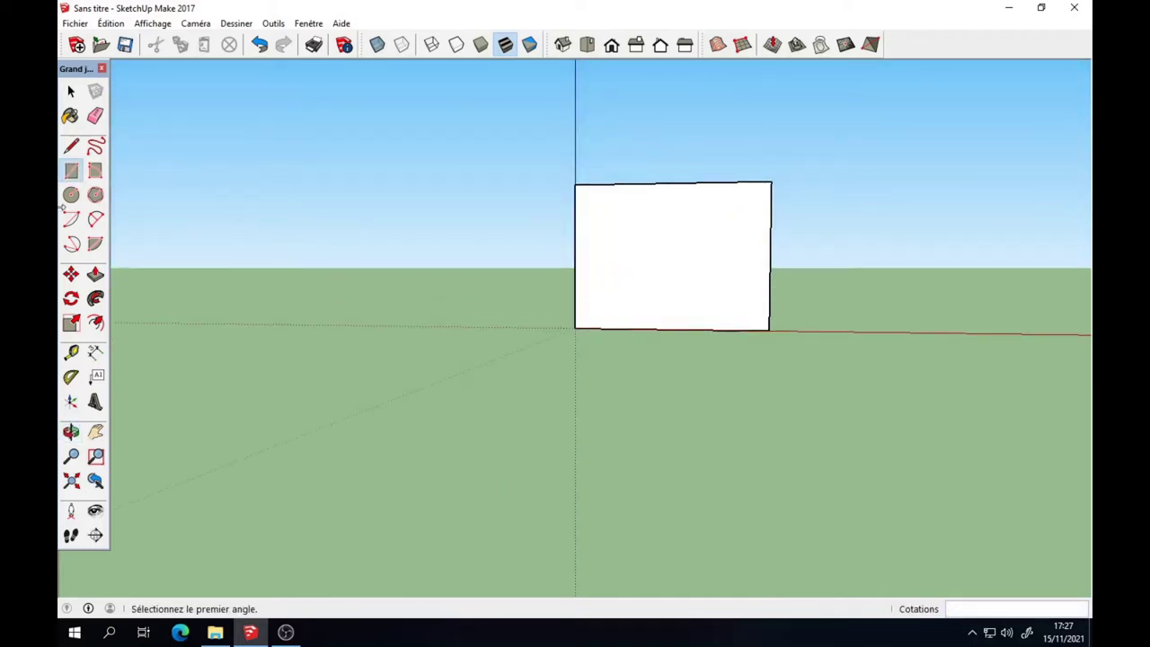
Draw 0,1-wide border strips along the top (2 m) and left (1,5 m) edges
click(72, 146)
click(576, 185)
click(72, 172)
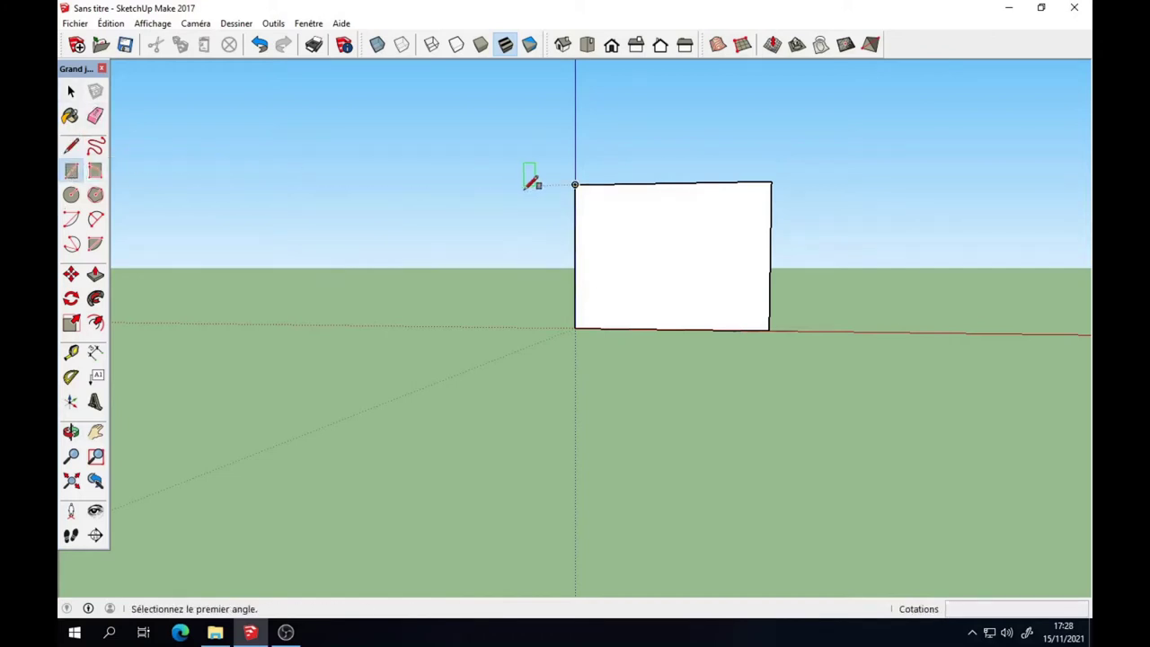
click(576, 184)
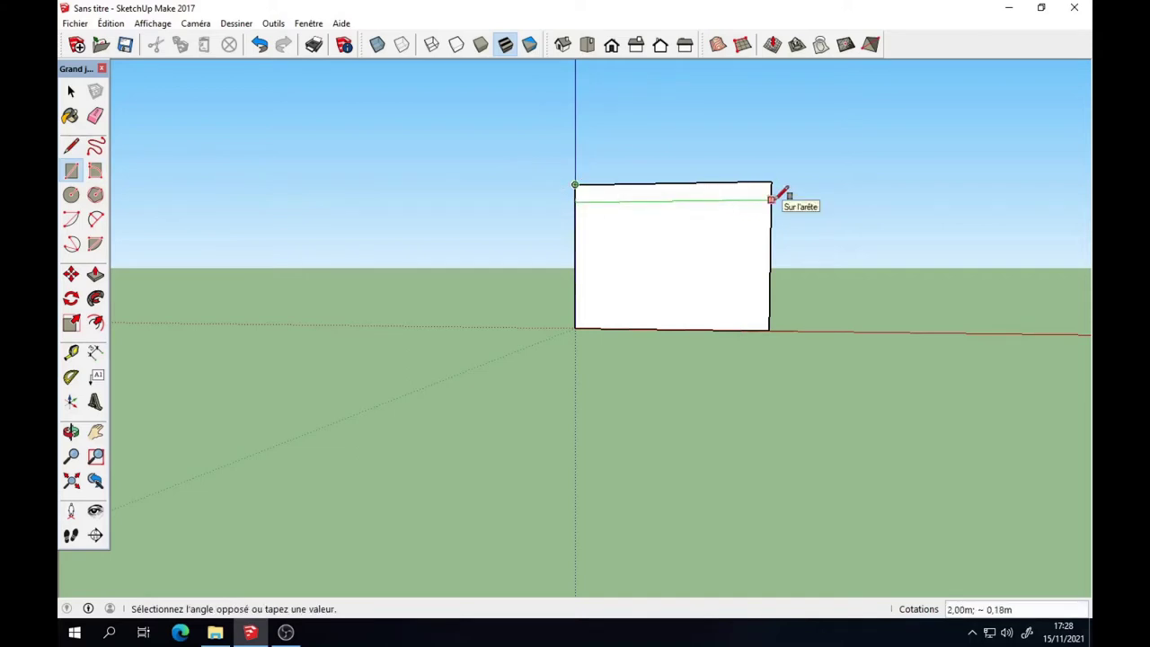
text(2;0,1)
key(Return)
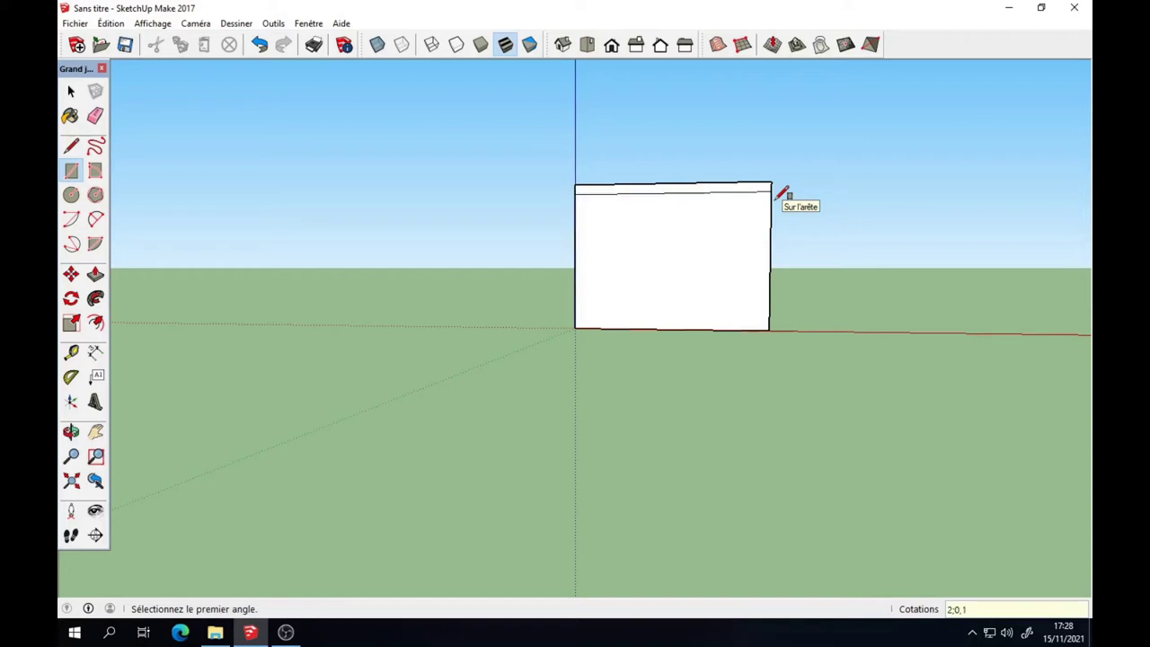
click(576, 328)
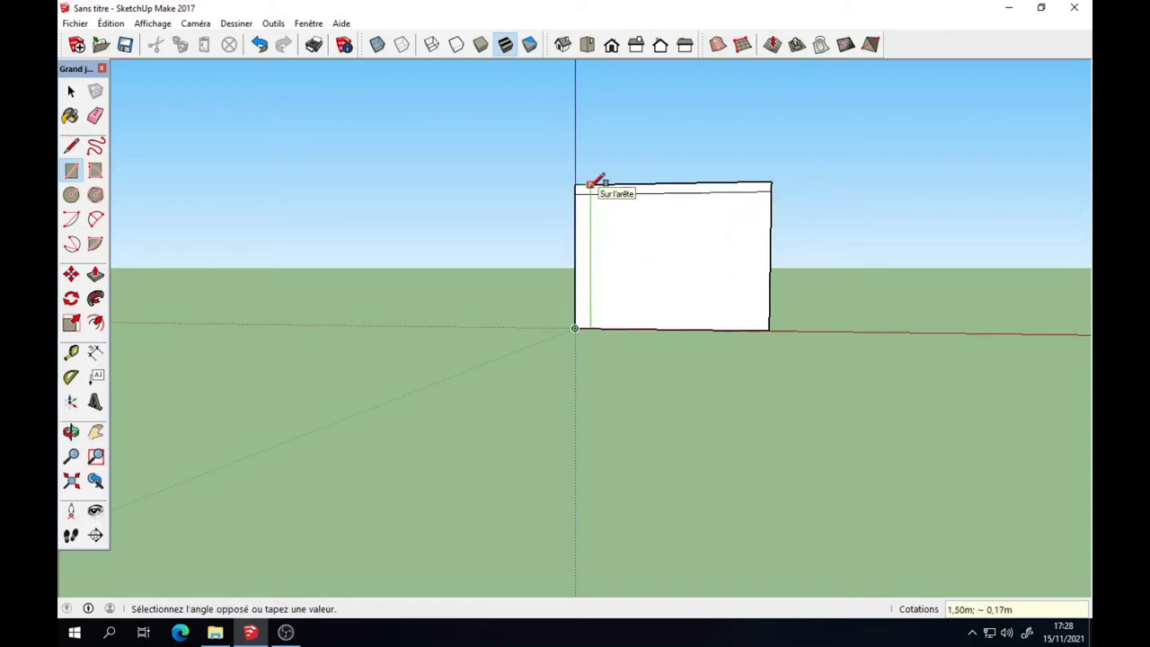
text(1)
text(1)
key(Return)
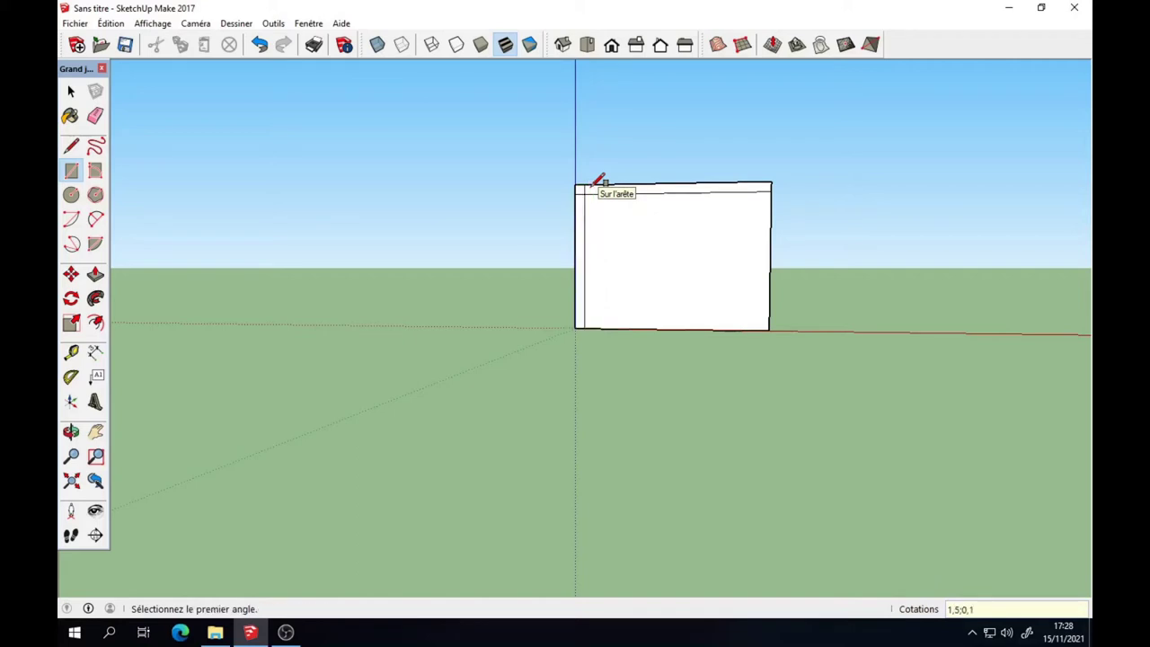
Draw 0,1-wide border strips along the right (1,5 m) and bottom (2 m) edges
click(769, 329)
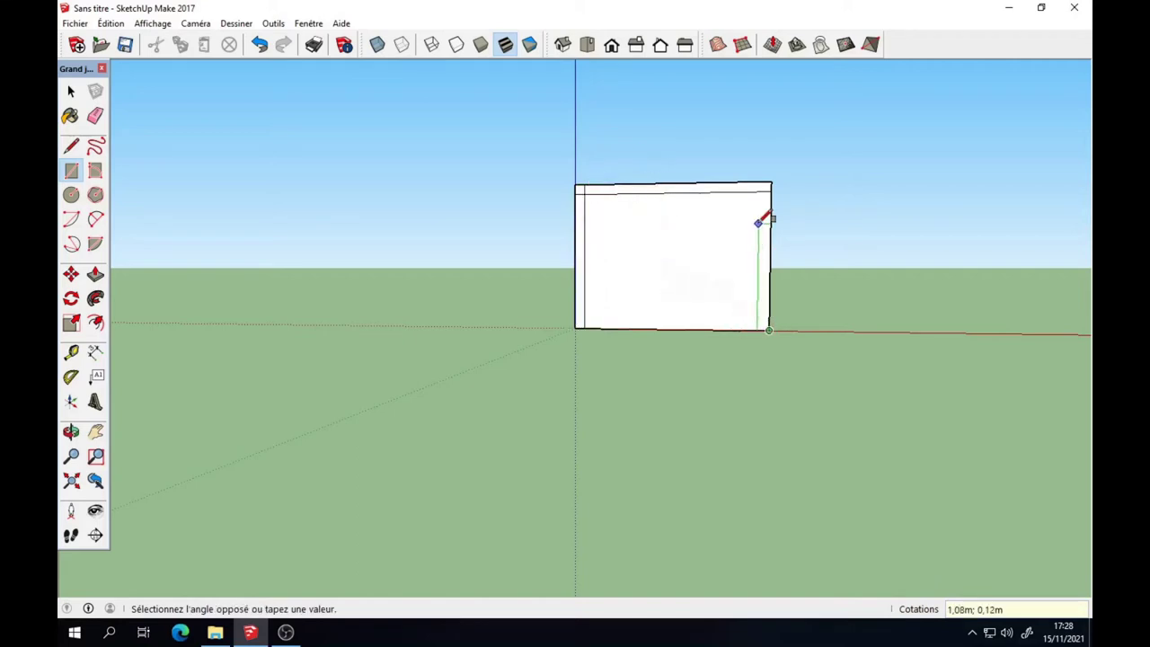
text(1,5;0,)
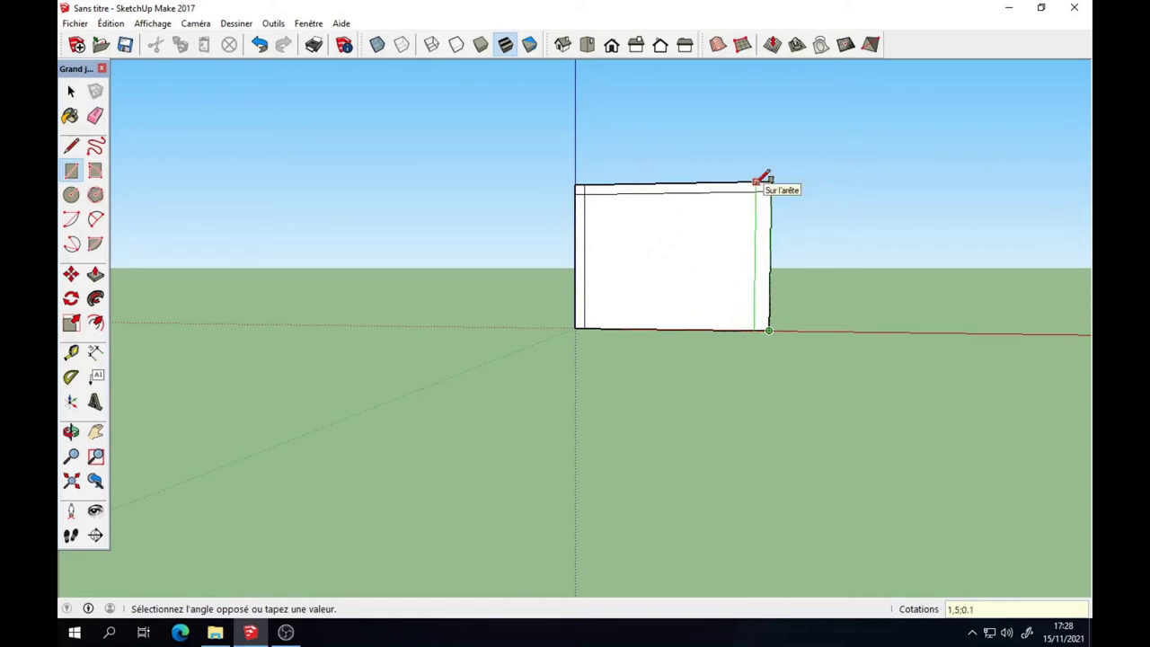
text(1)
key(Return)
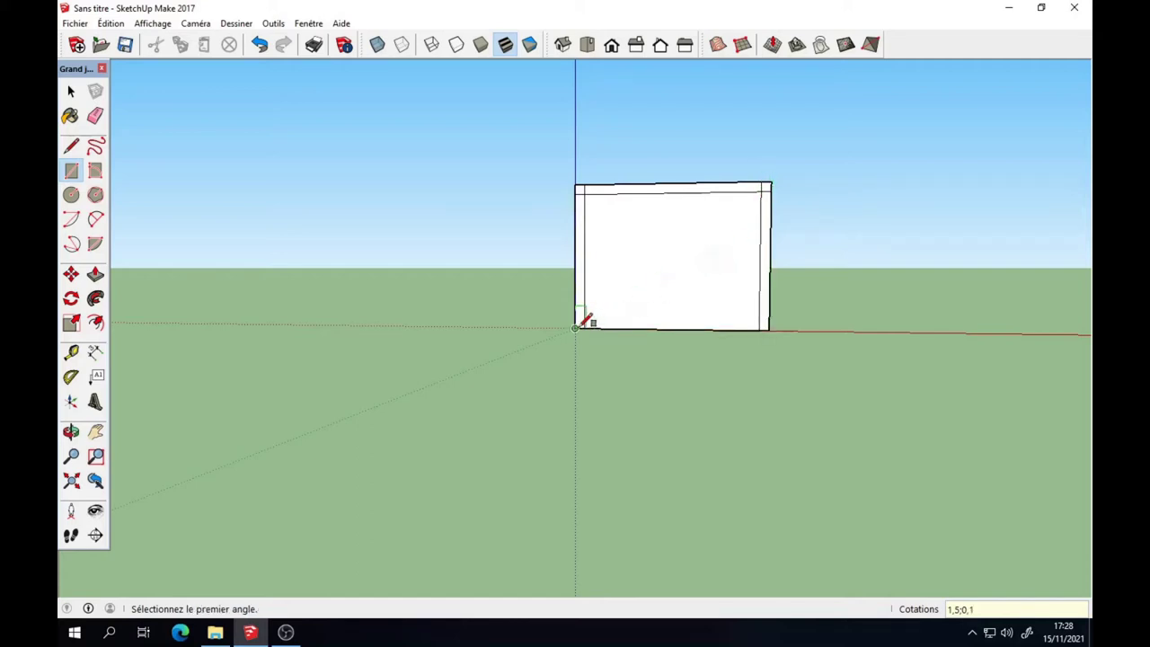
click(576, 327)
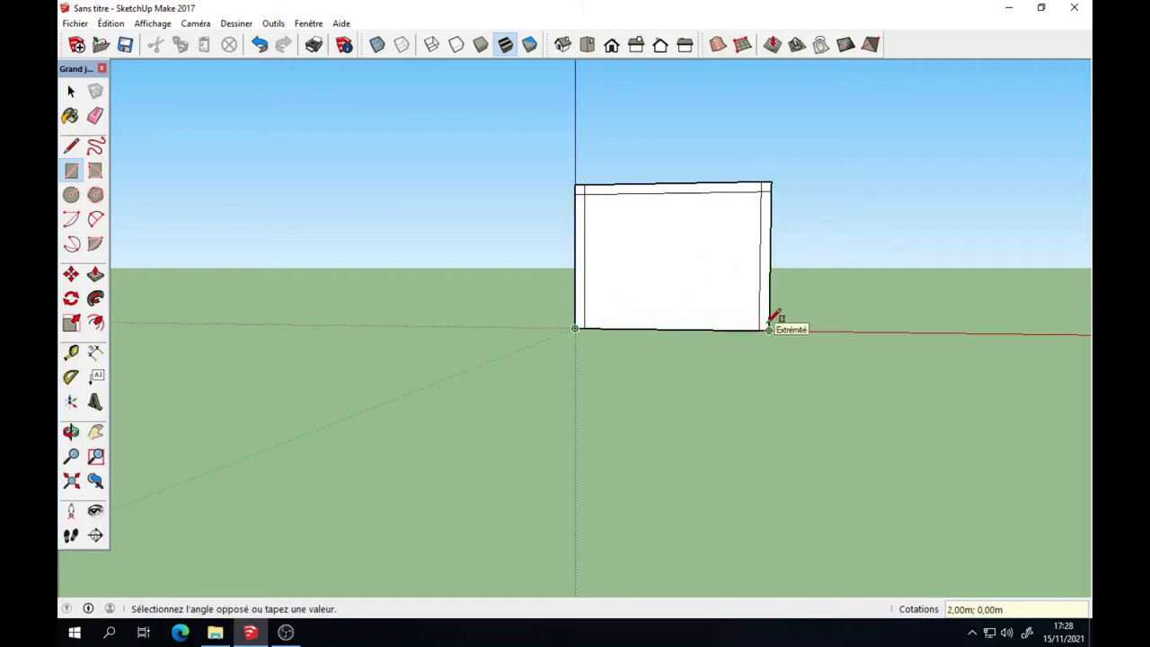
text(2:1)
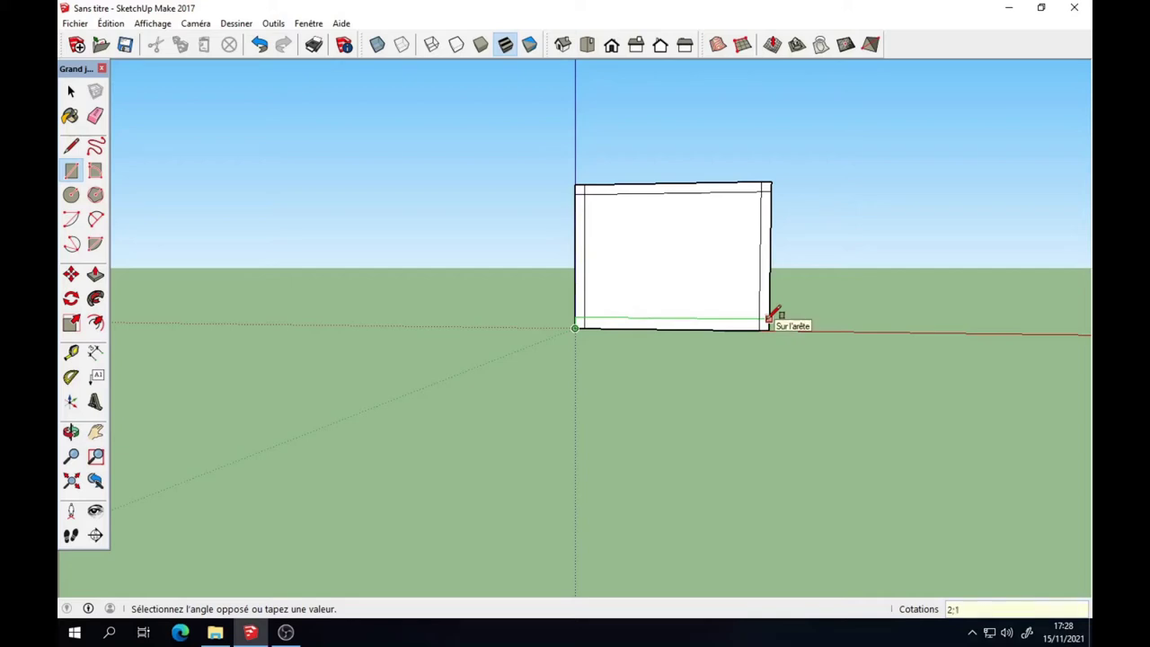
key(BackSpace)
text(0,)
key(Return)
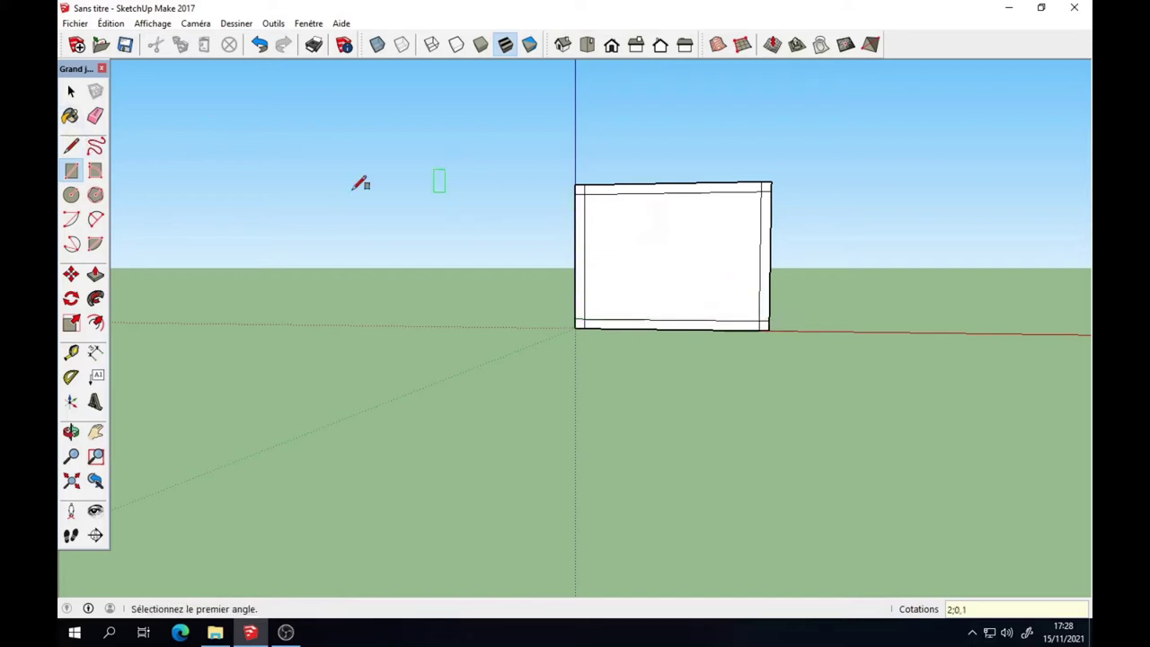
Split the face with a centre line and two 1,5 by 0,05 vertical centre strips
click(71, 146)
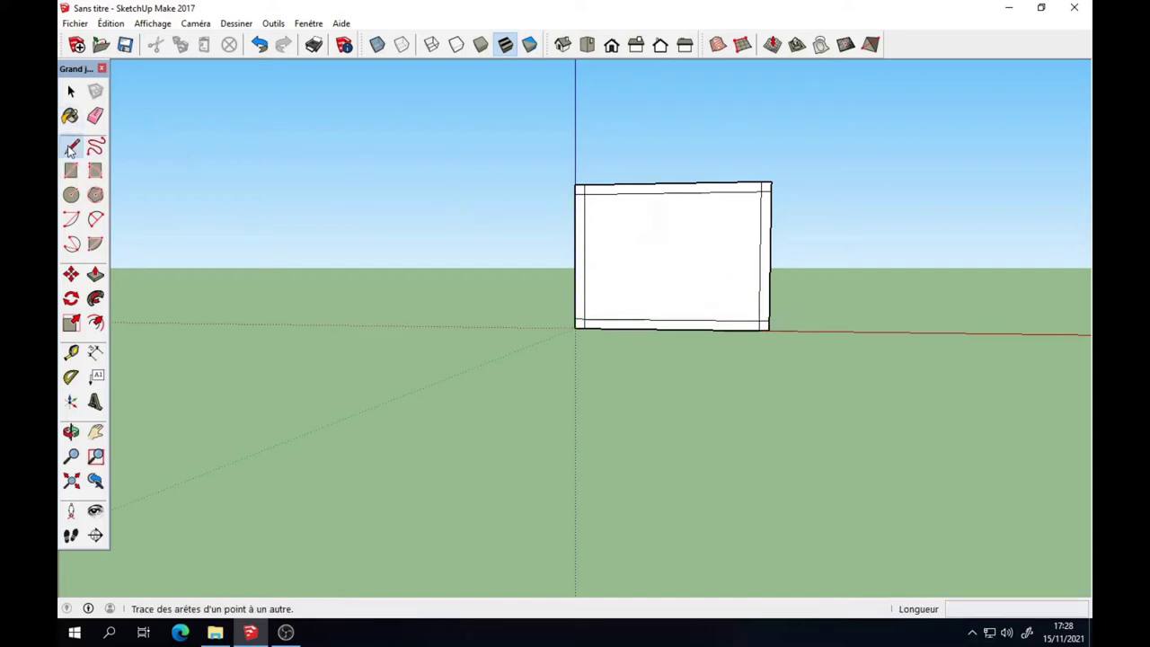
click(672, 184)
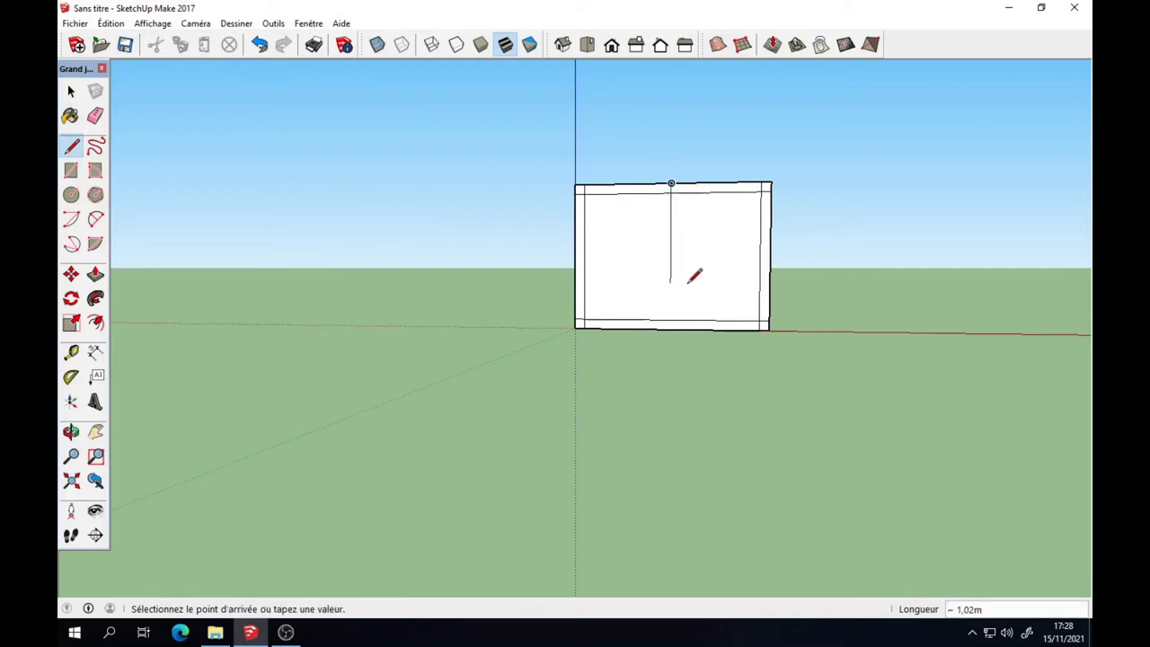
click(672, 327)
click(71, 170)
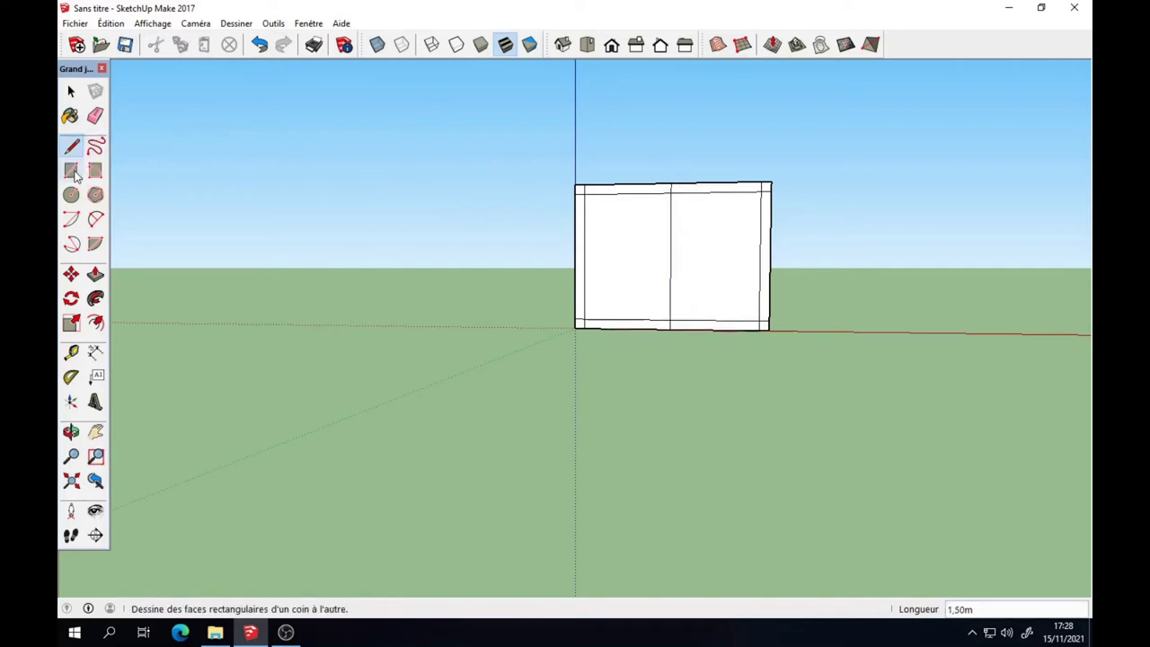
click(671, 328)
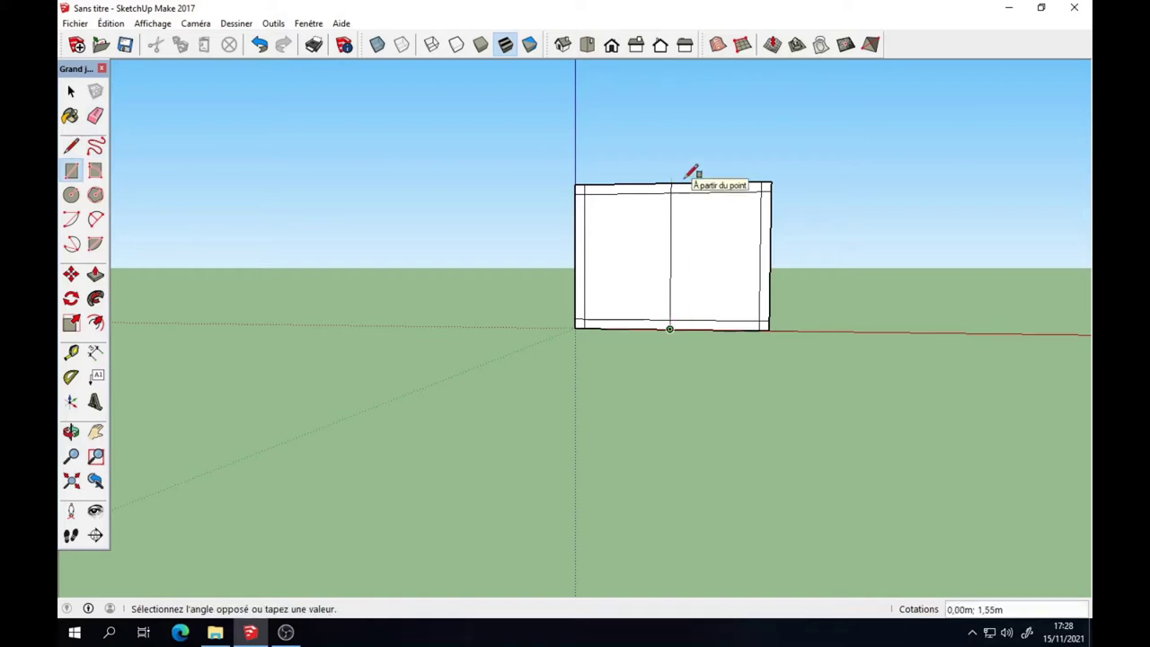
text(1,5;0,)
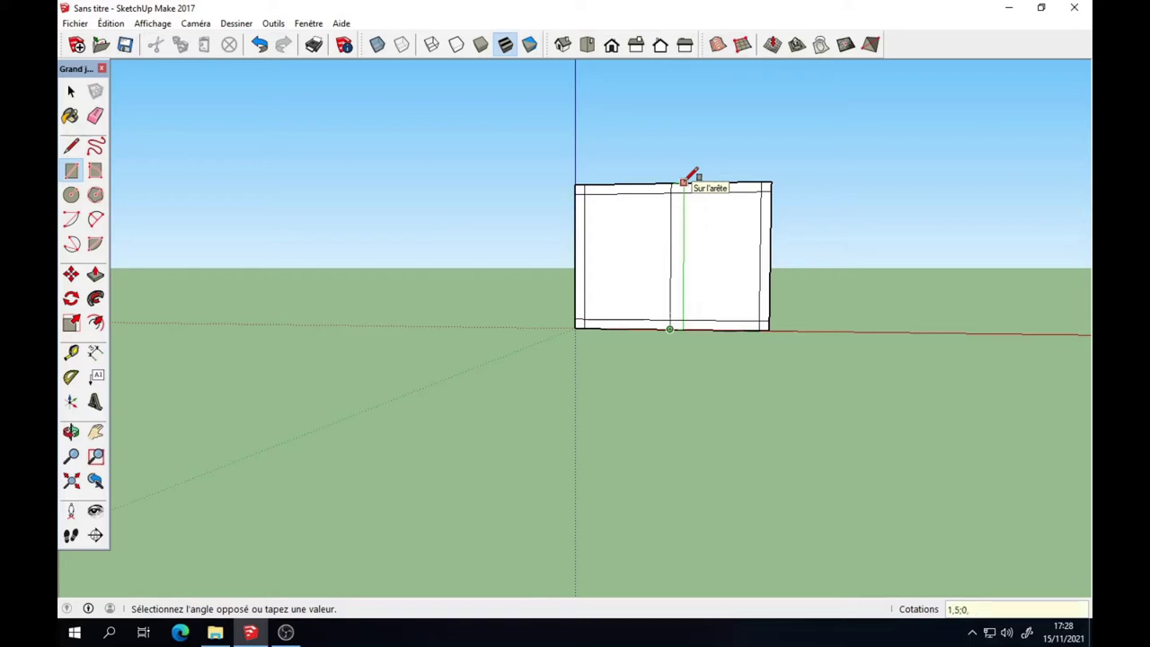
text(05)
key(Return)
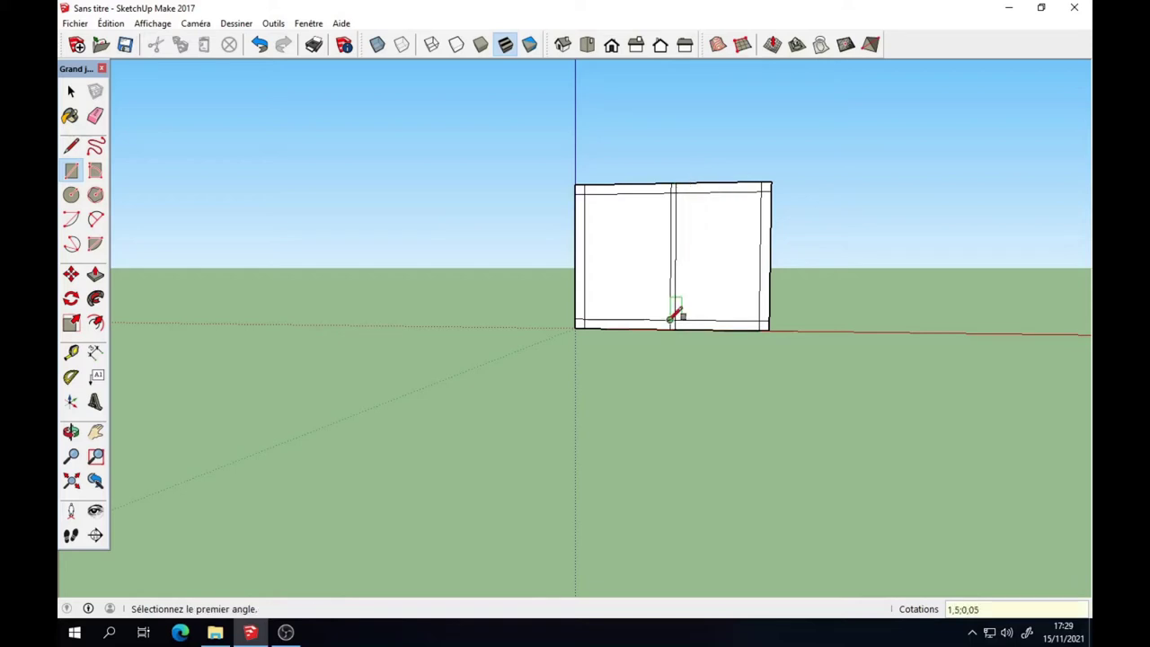
click(670, 328)
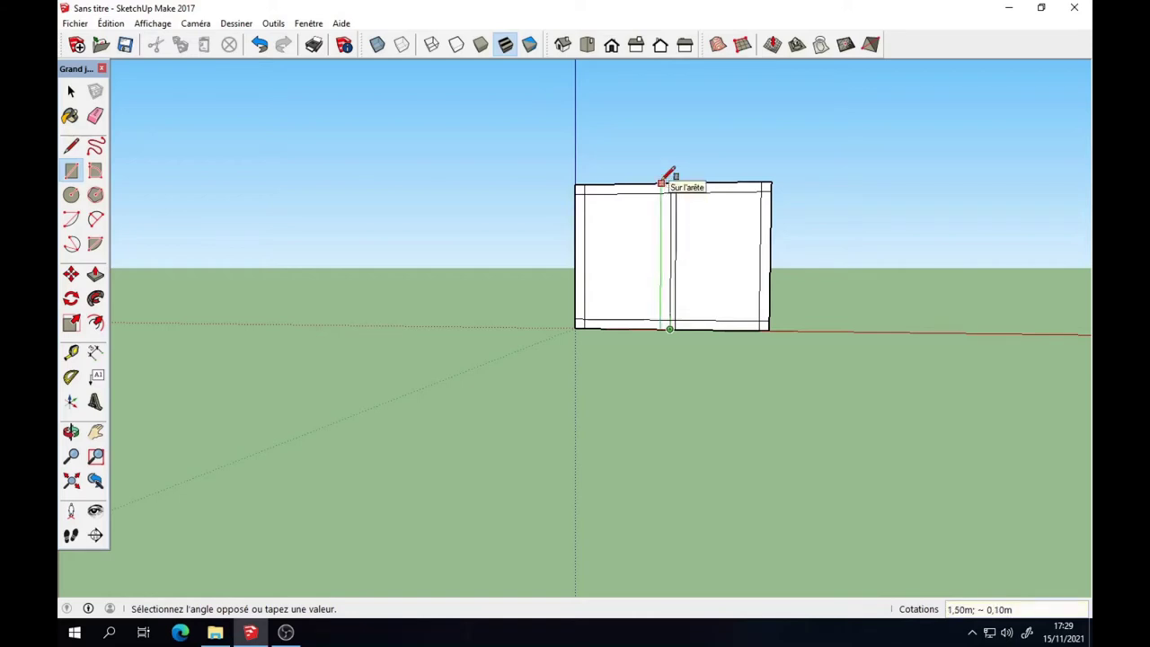
text(1)
key(Return)
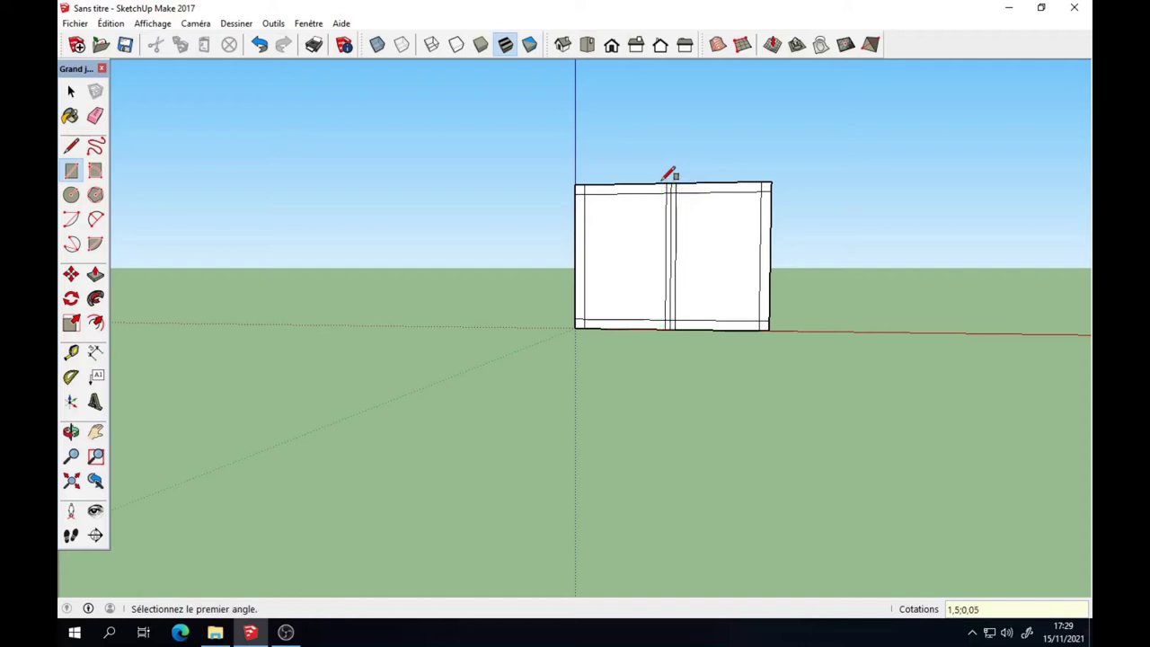
Erase the stray overlapping edges along the top frame and centre
click(95, 116)
click(95, 116)
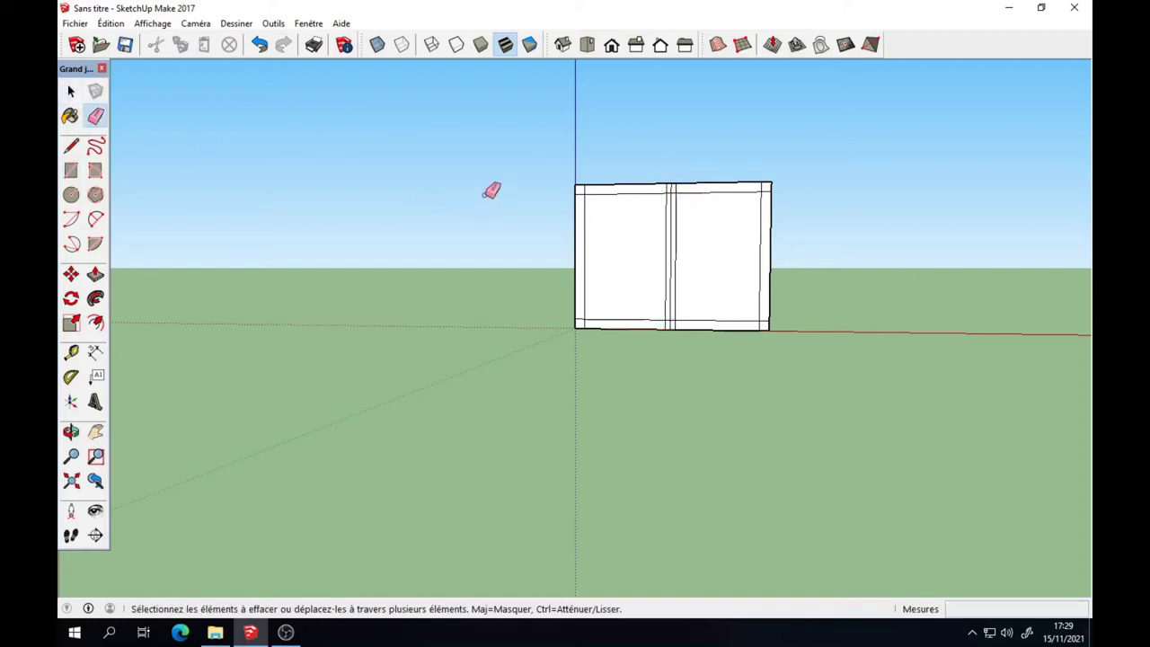
drag(589, 186, 680, 186)
click(679, 188)
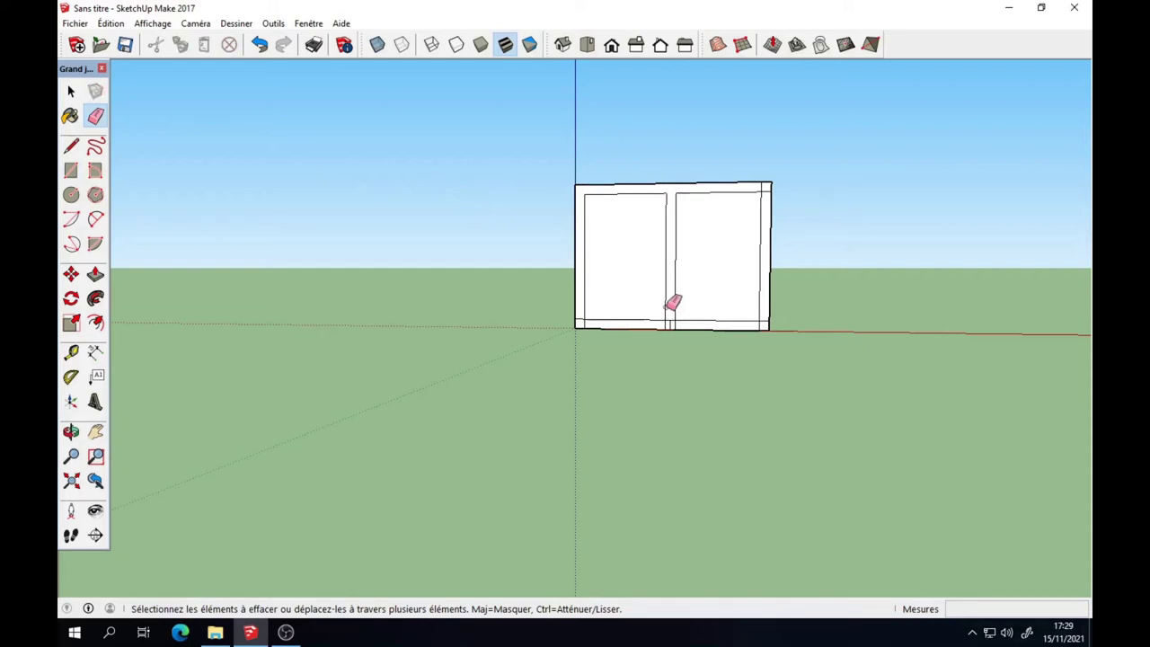
mouse_move(674, 313)
mouse_down()
mouse_move(763, 321)
mouse_move(765, 187)
mouse_up()
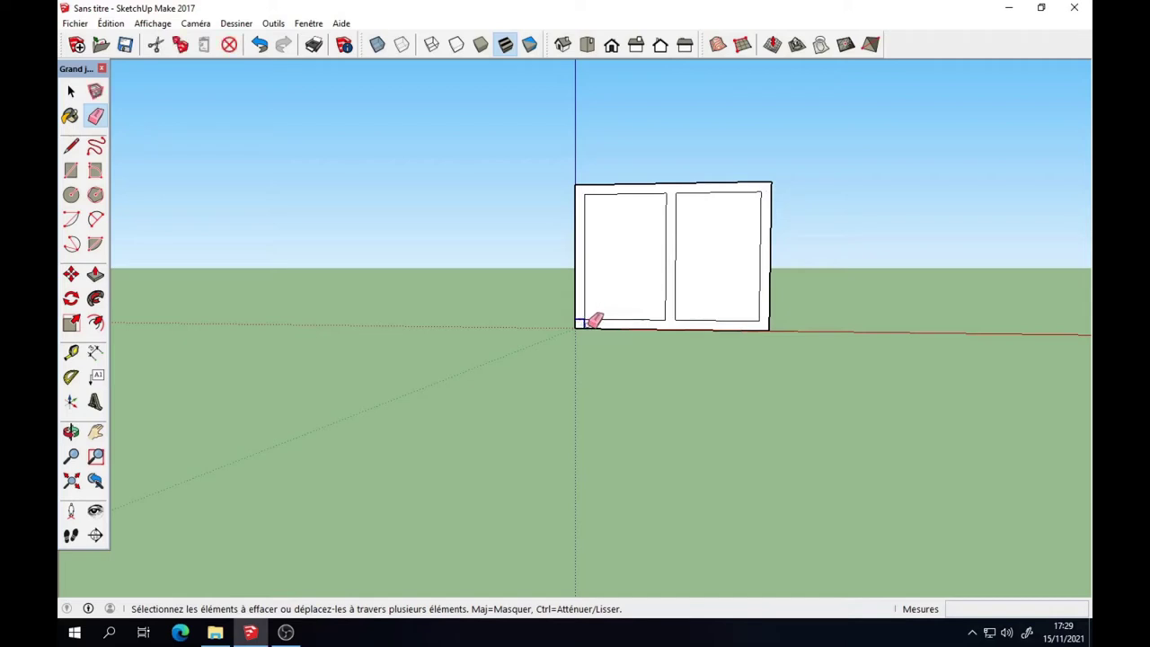
key(space)
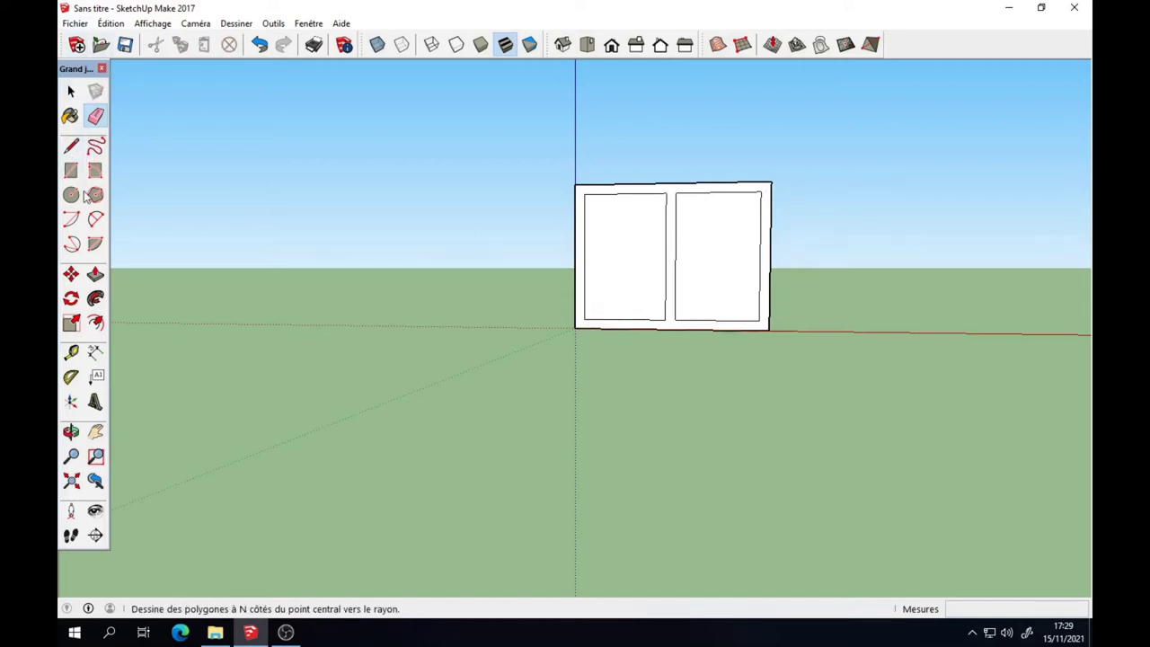
Push/pull the frame face out 0,1 m so the panes sit recessed
click(96, 274)
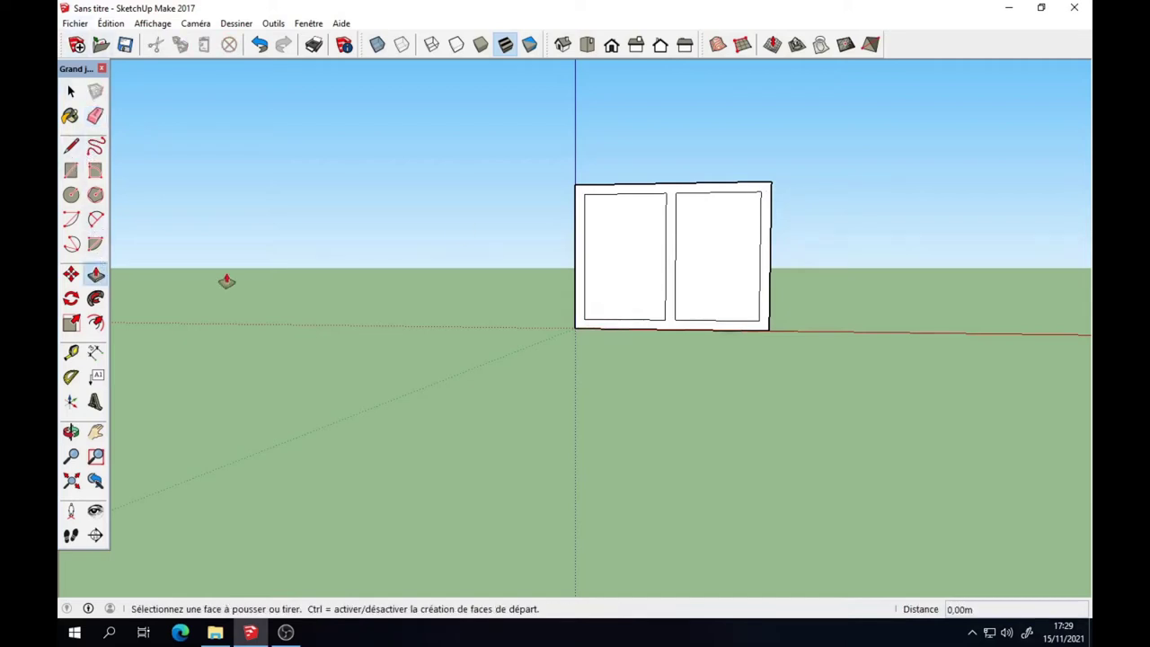
click(675, 265)
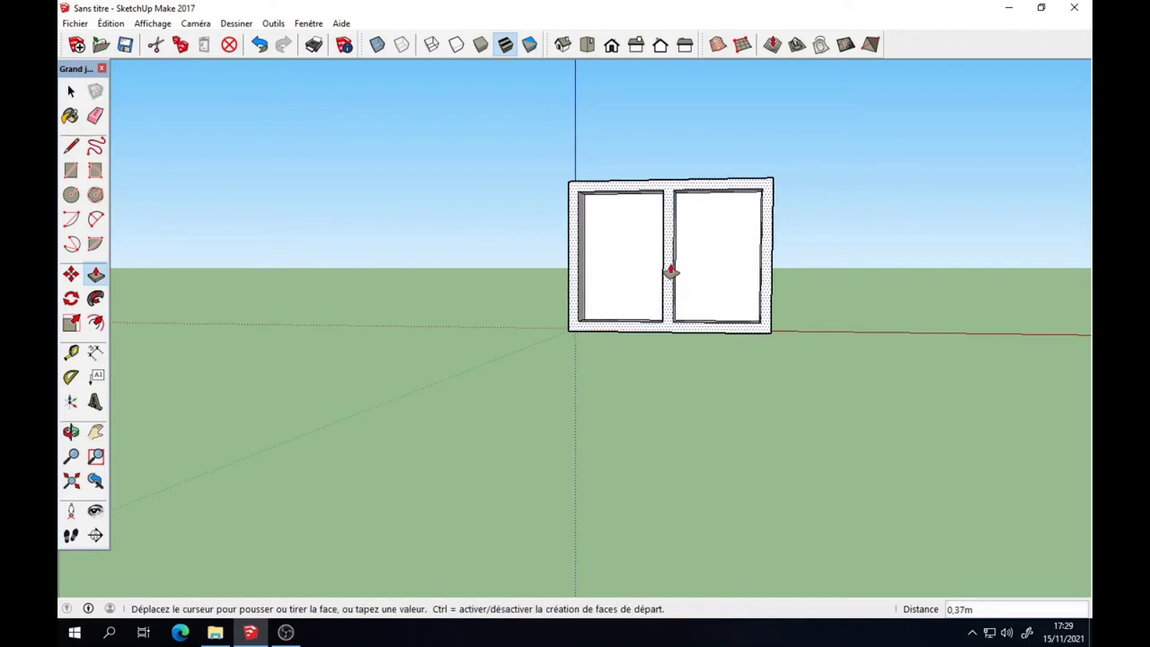
text(0,1)
key(Return)
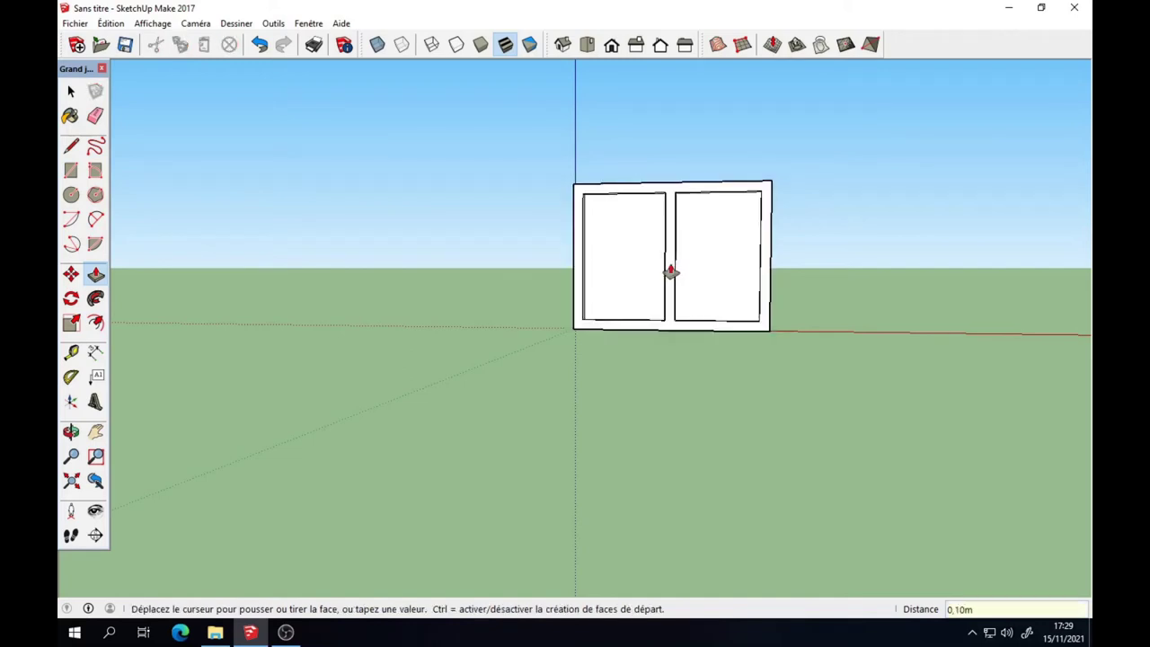
mouse_move(495, 390)
middle_down()
mouse_move(421, 380)
mouse_move(527, 462)
mouse_move(419, 490)
mouse_move(364, 458)
middle_up()
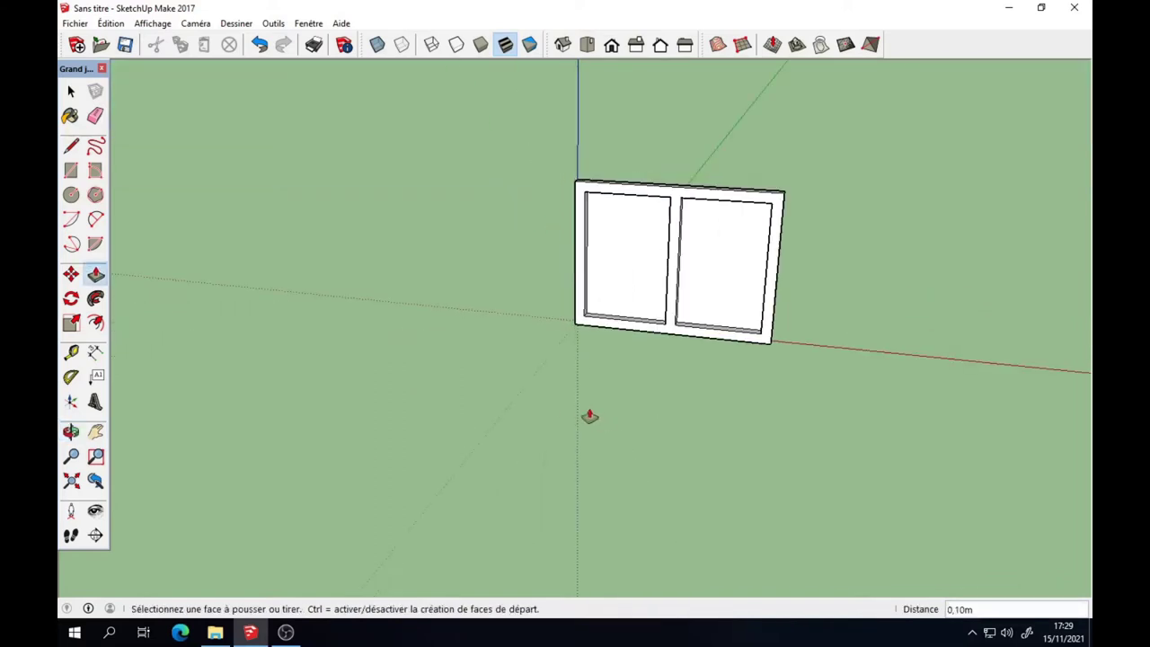
shift+middle_drag(572, 393, 380, 419)
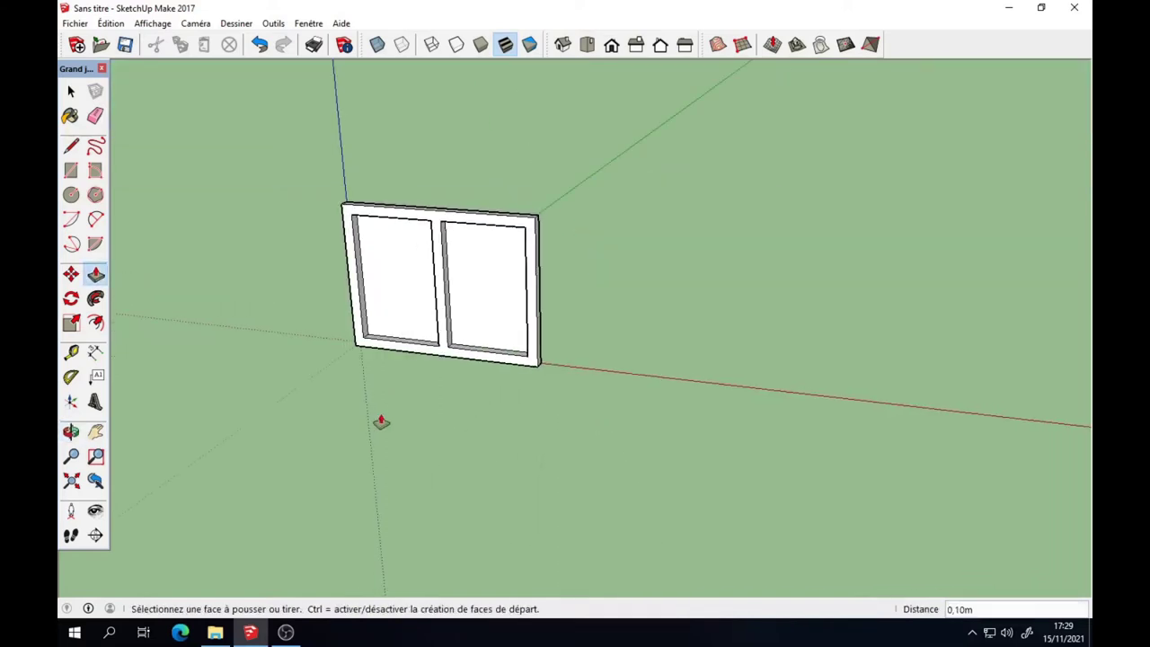
Paint both panes with the Verre translucide bleu glass material
click(306, 24)
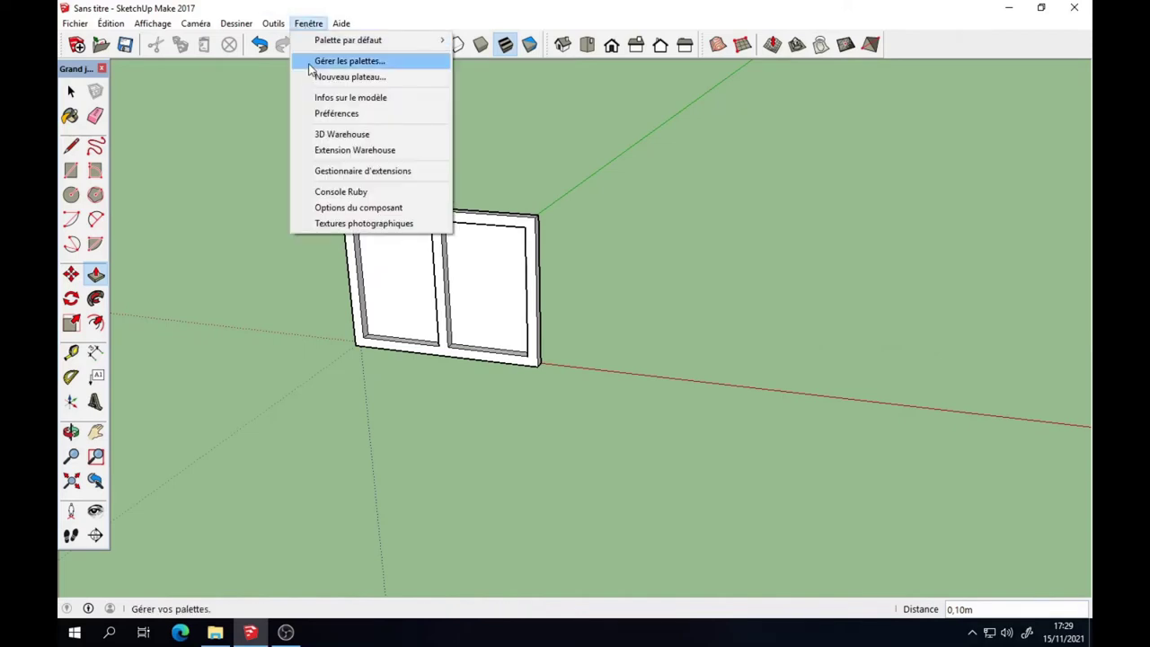
mouse_move(377, 39)
click(529, 43)
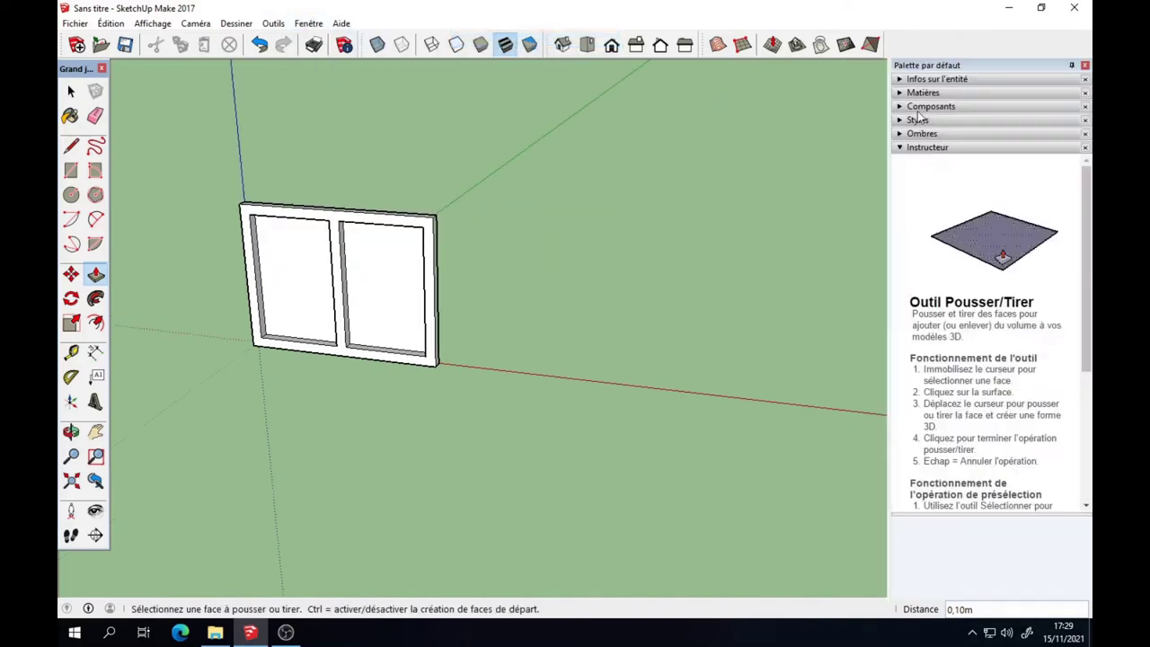
click(910, 91)
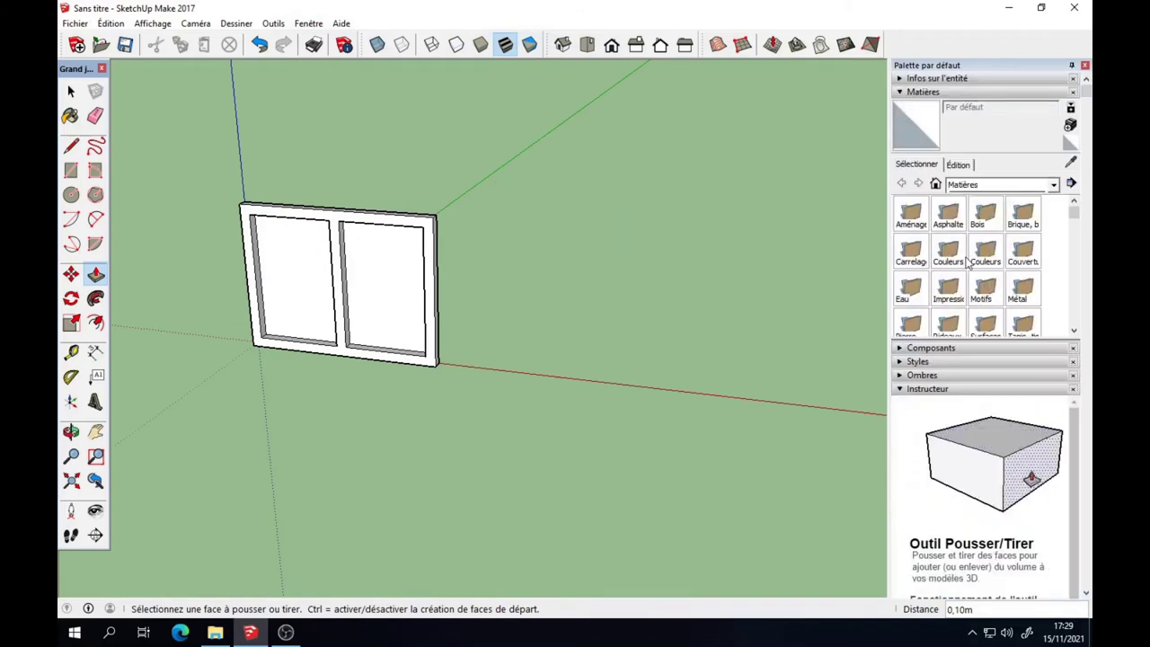
scroll(989, 297, down, 3)
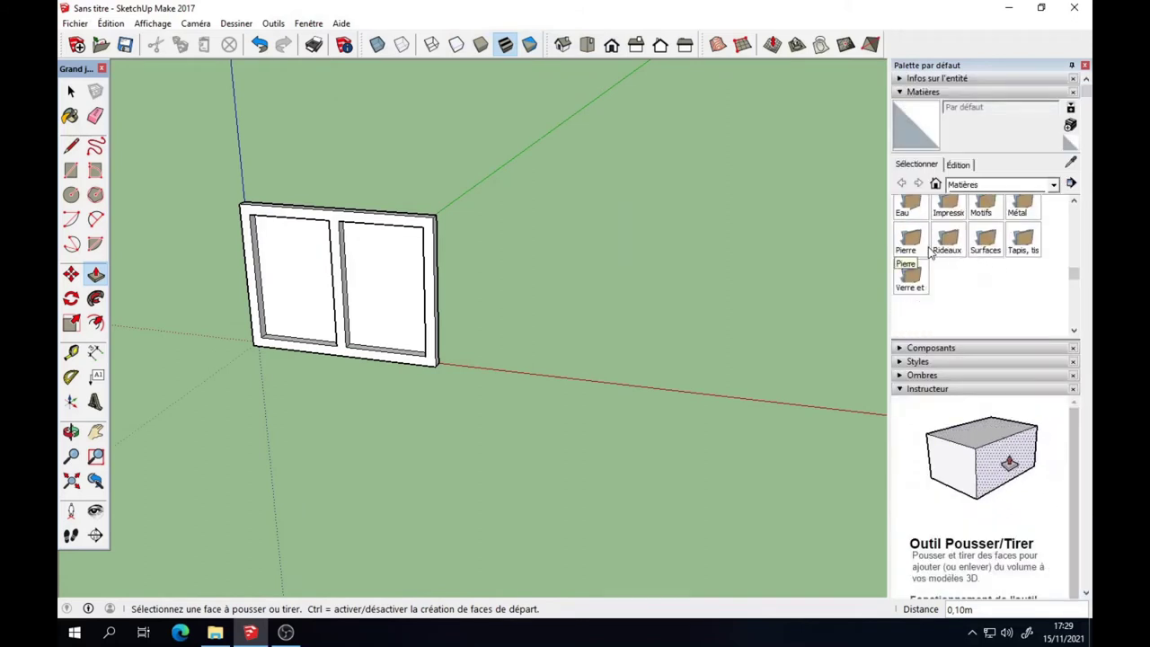
click(910, 277)
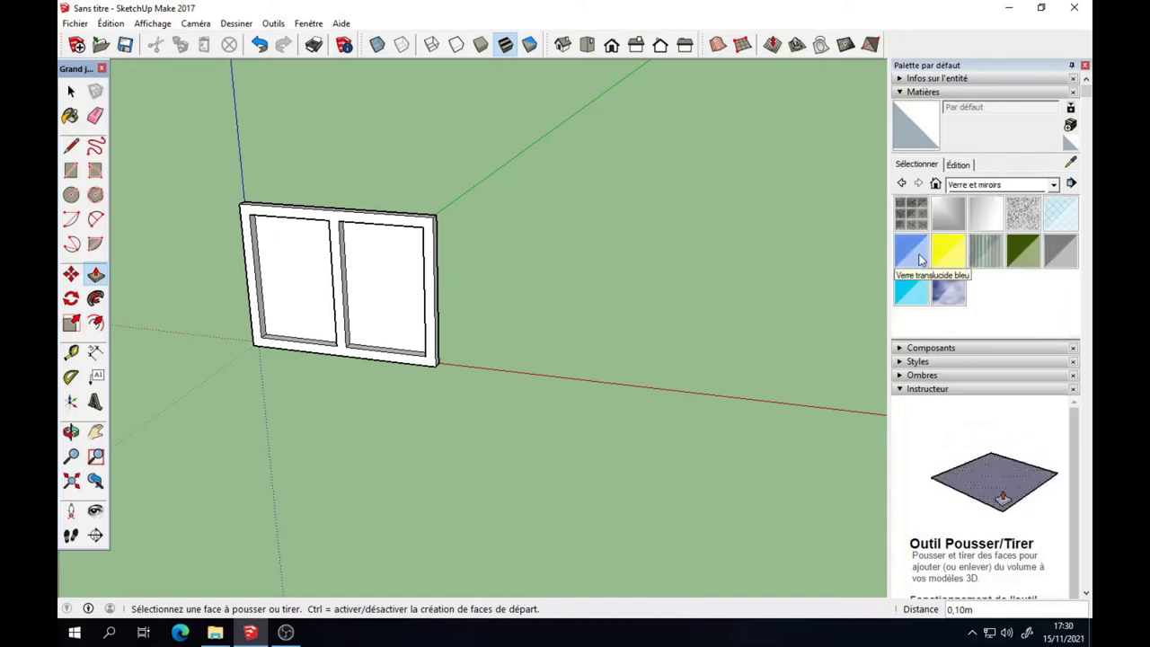
click(920, 260)
click(379, 282)
click(305, 271)
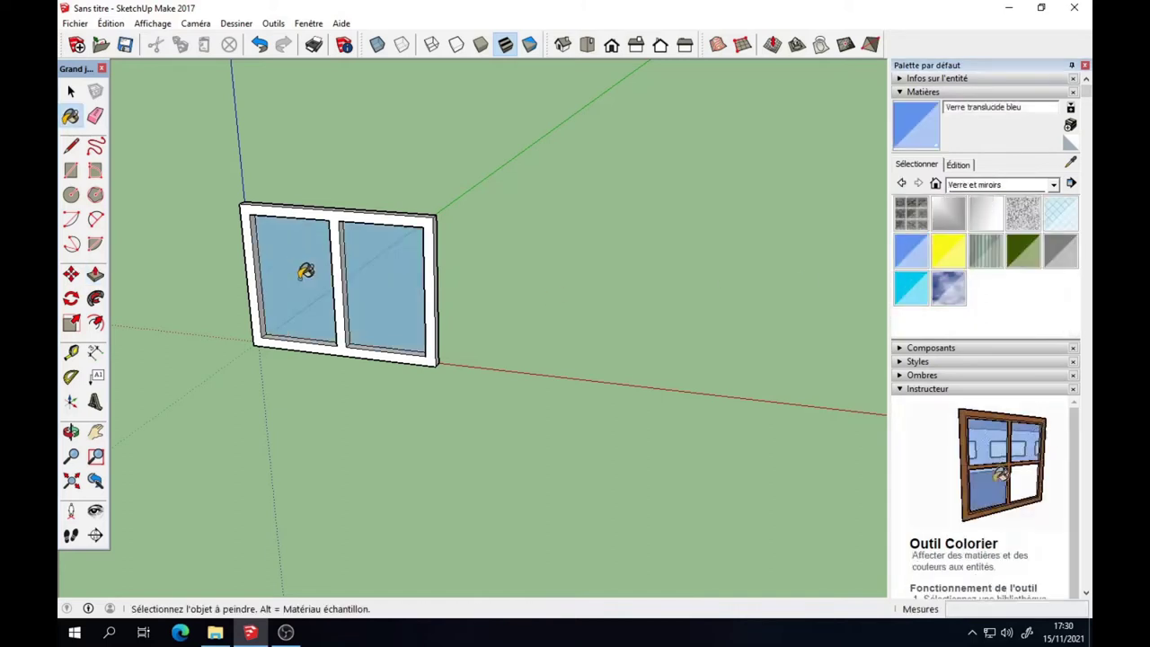
Paint the window frame with Bois de bambou moyen wood
click(996, 186)
click(983, 214)
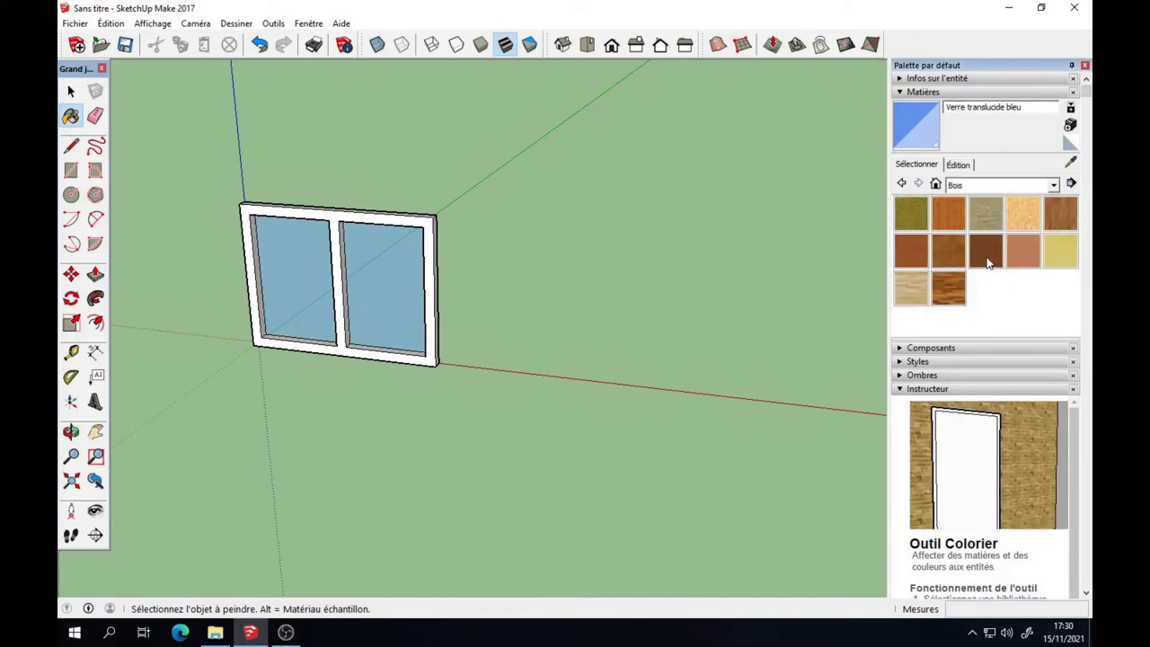
click(952, 223)
click(268, 258)
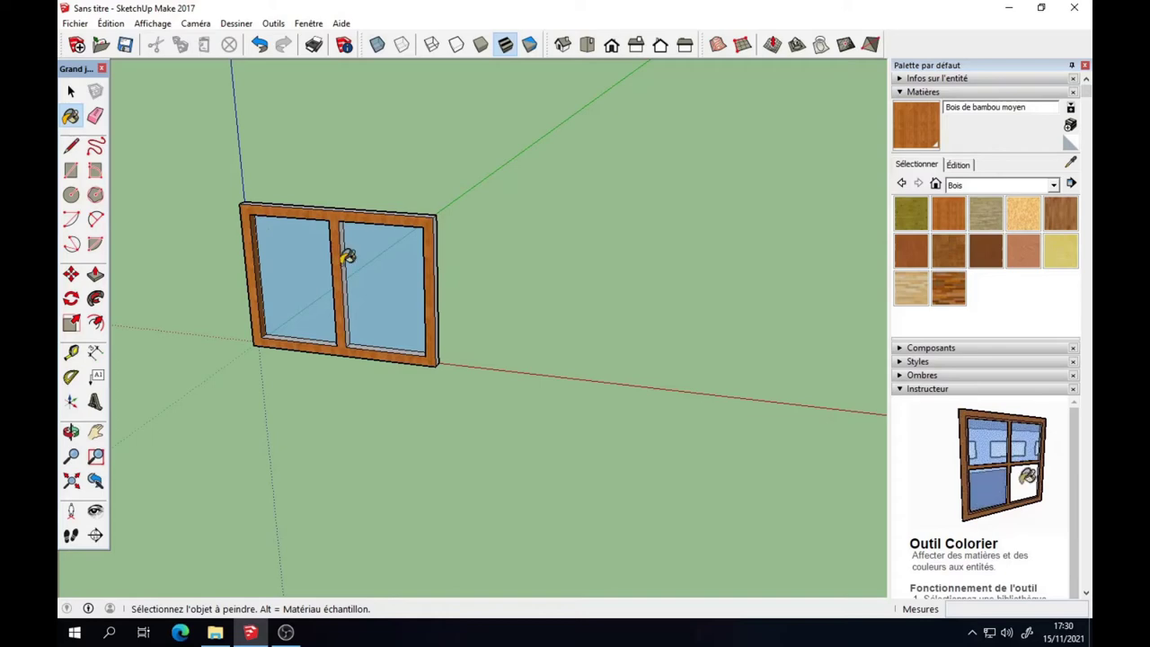
middle_drag(350, 255, 323, 416)
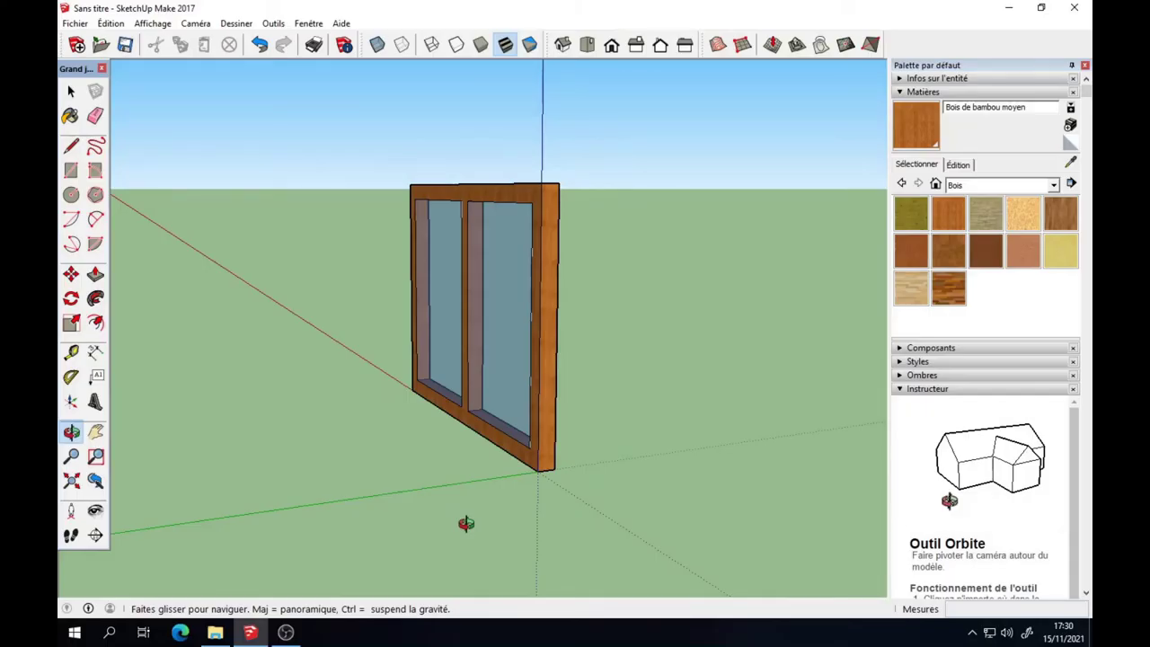
middle_drag(465, 523, 229, 234)
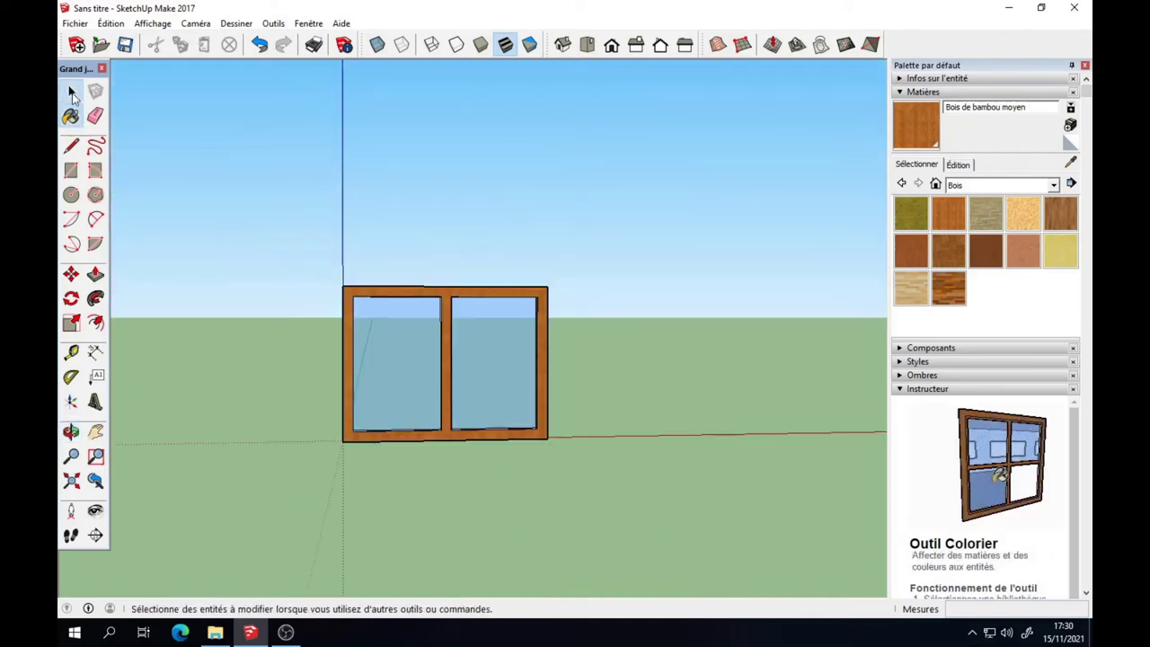
click(71, 90)
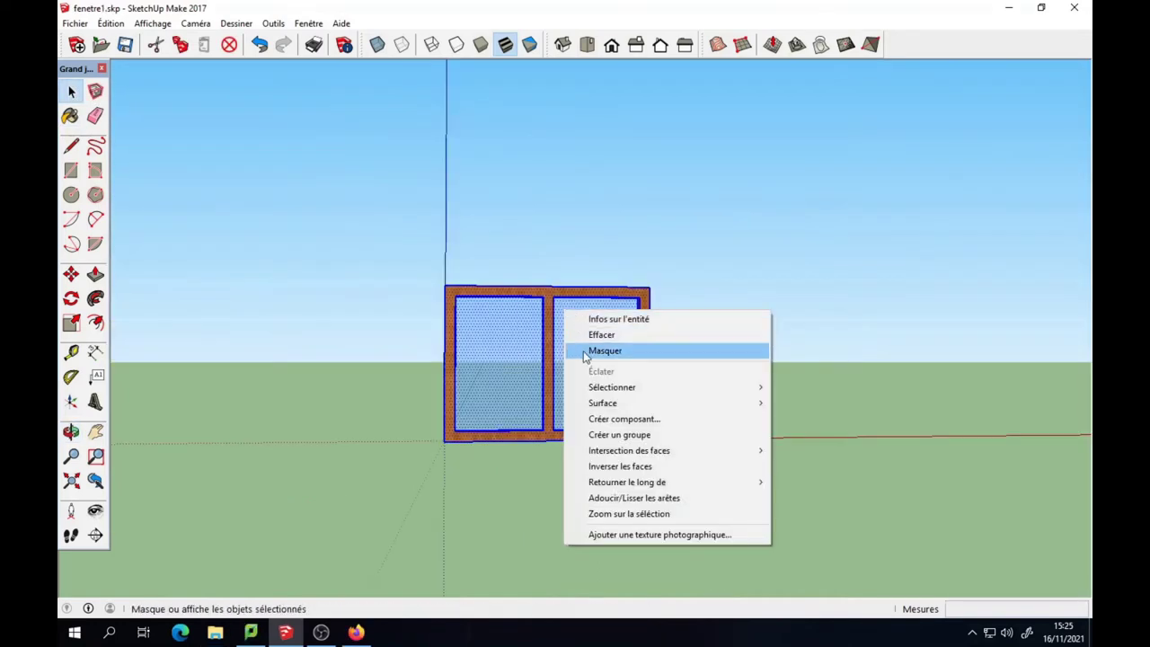
Make the whole selected window a component named 'Fenetre'
click(611, 419)
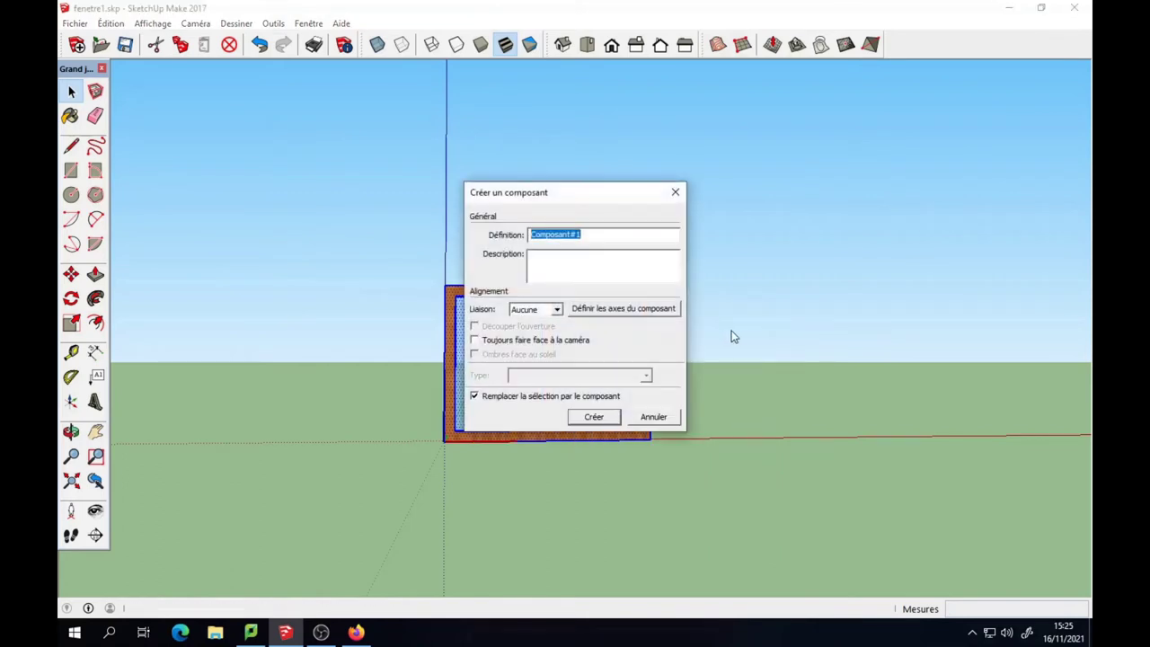
text(Fenetre)
click(595, 417)
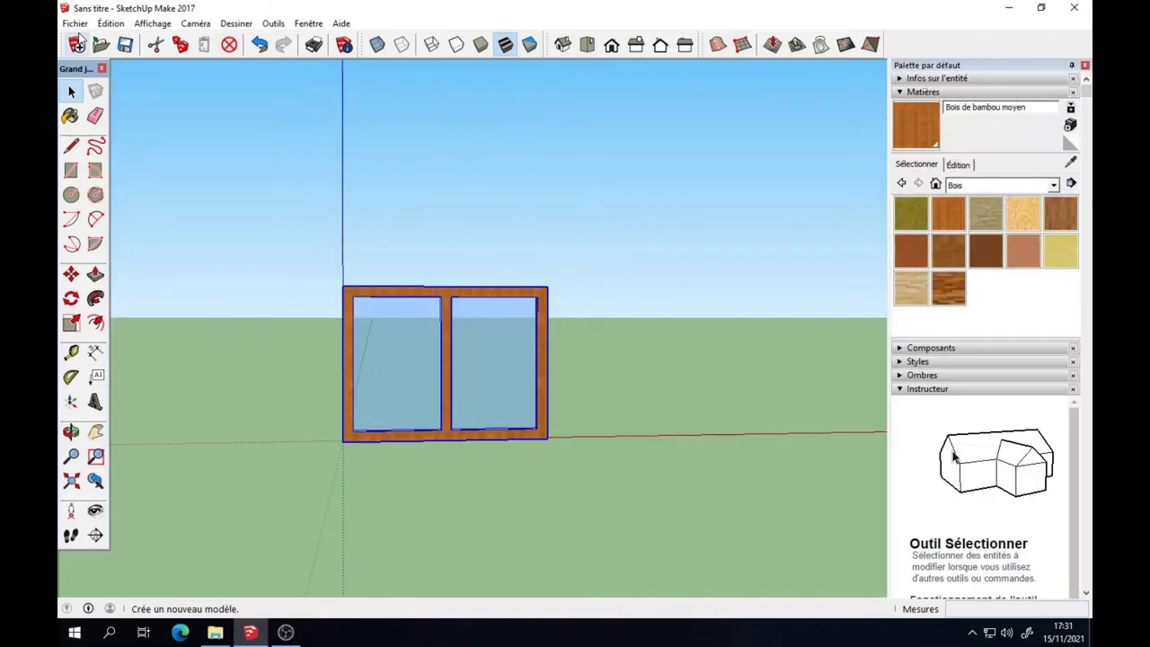
click(75, 24)
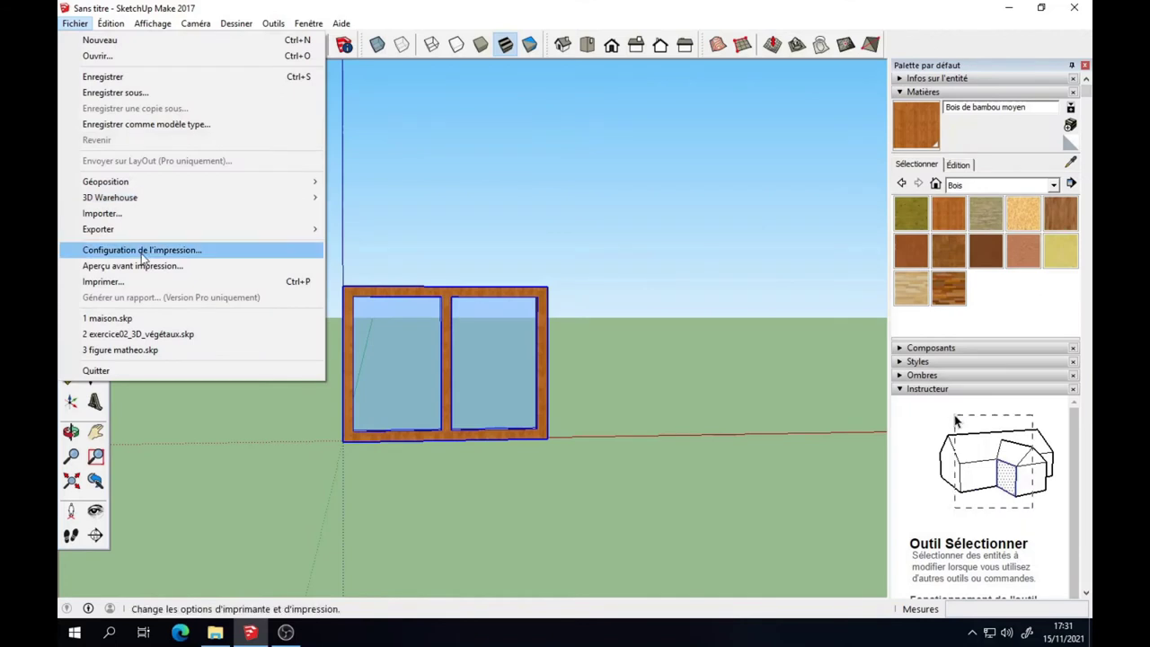
Save the window model under the name fenetre1.skp
click(135, 93)
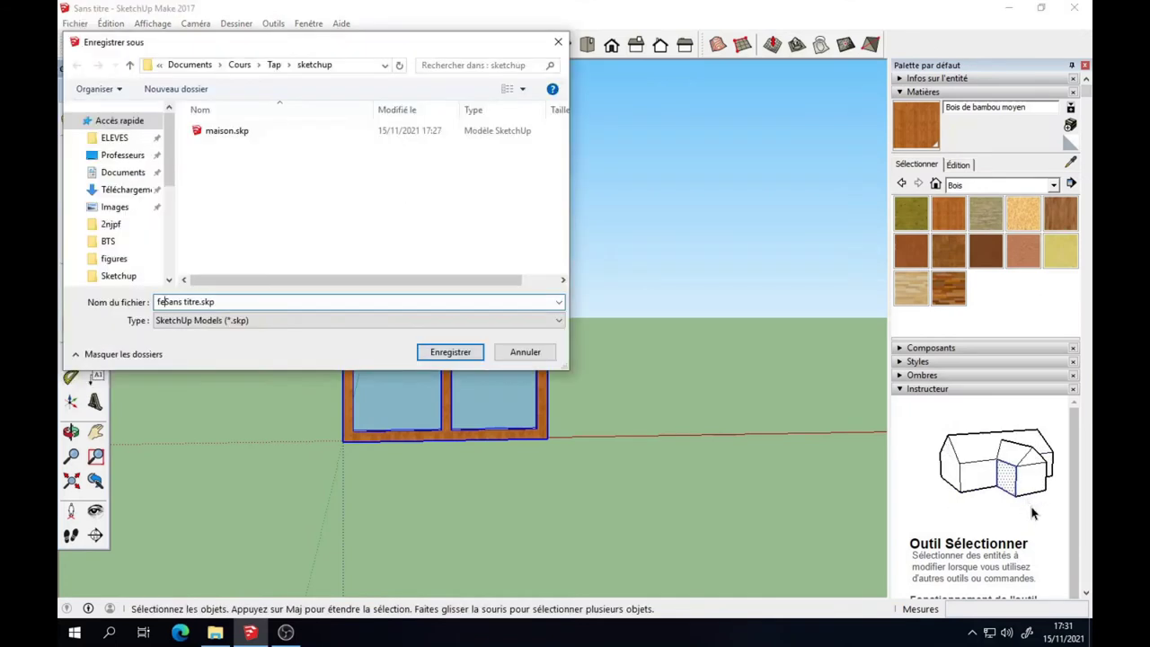
text(fenetre)
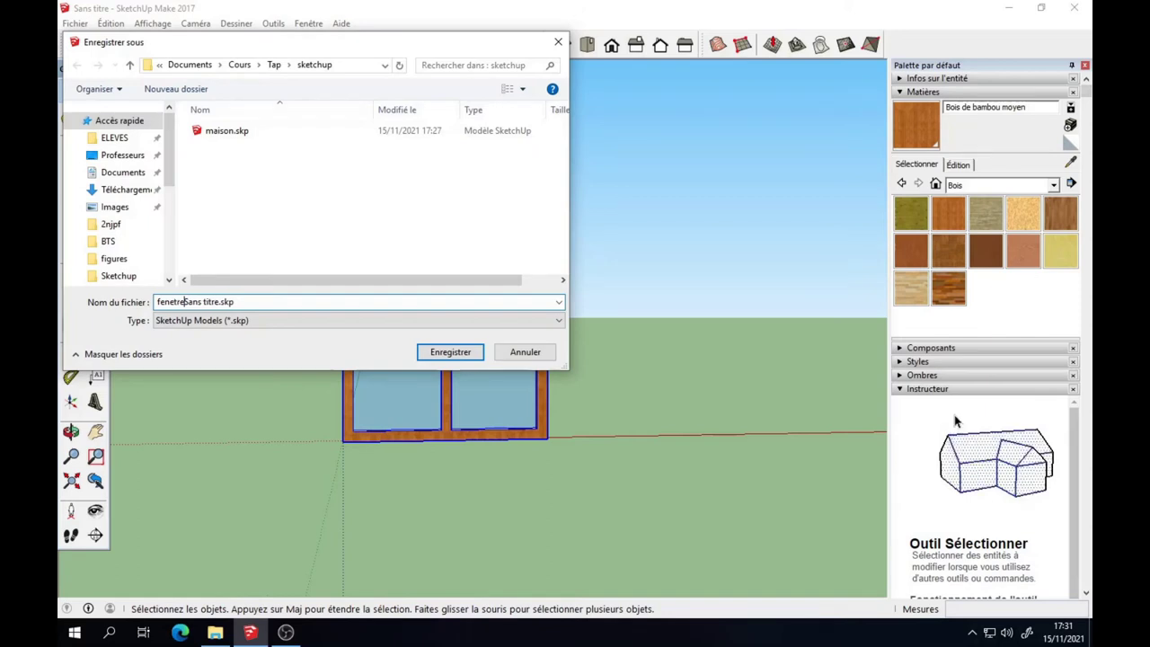
key(Delete)
key(Delete)
key(Delete)
key(Delete)
key(Delete)
key(Delete)
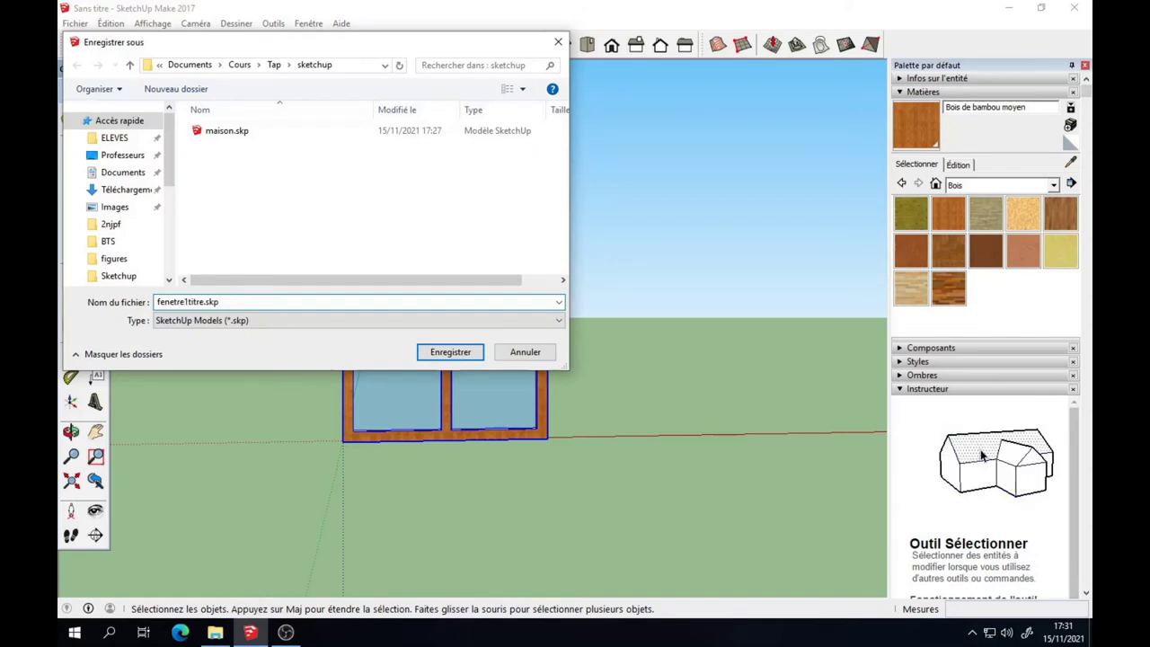
text(1)
key(Delete)
key(Delete)
click(474, 356)
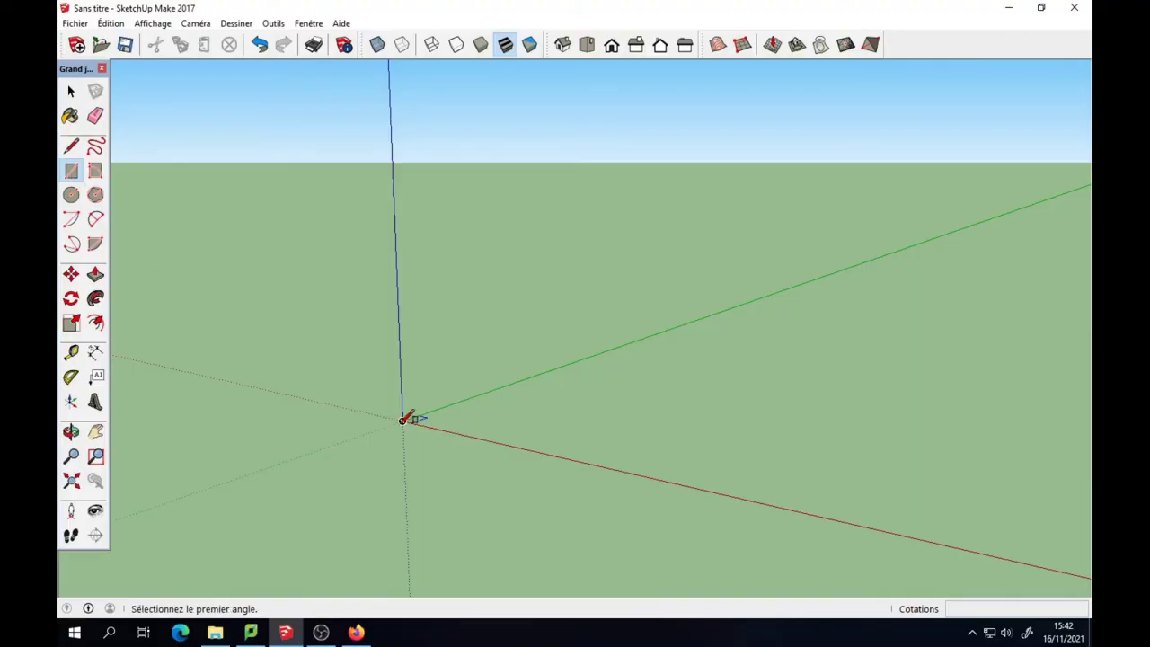
Draw an upright 2,4 by 1,5 rectangle from the origin
click(402, 419)
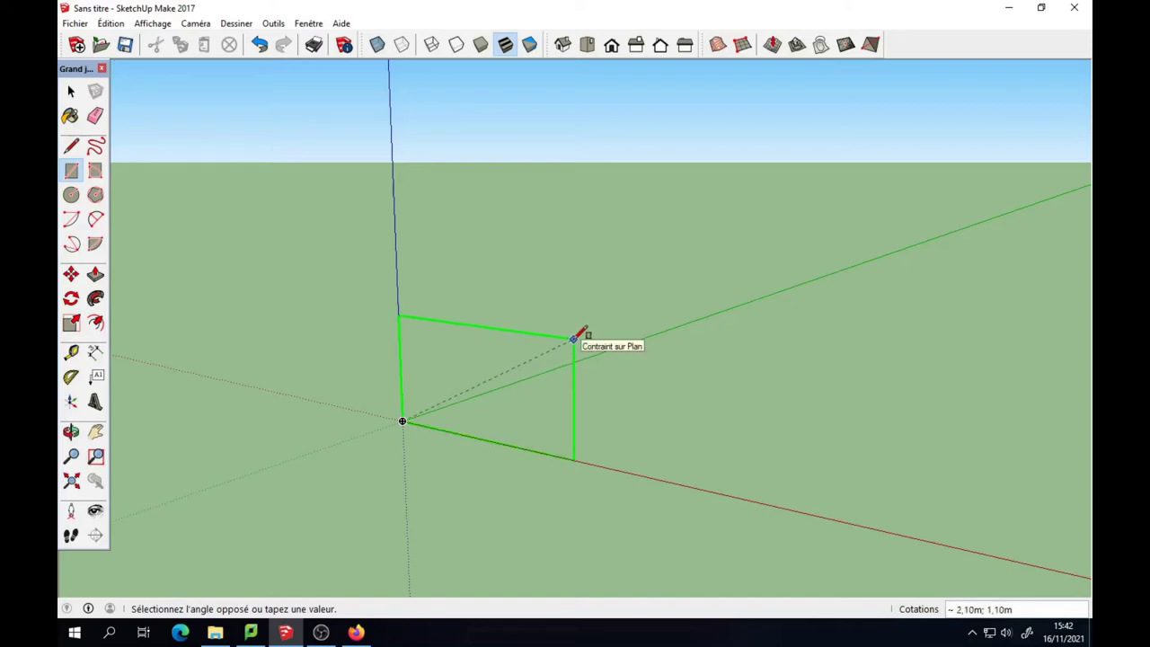
text(2,4)
text(;1,5)
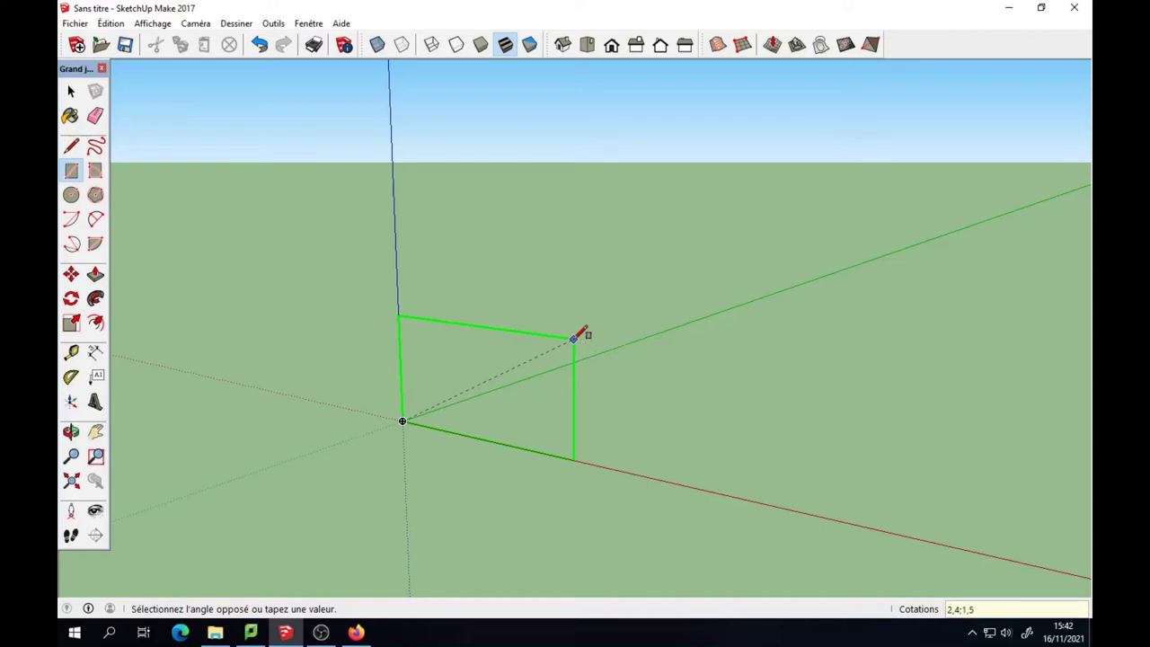
key(Return)
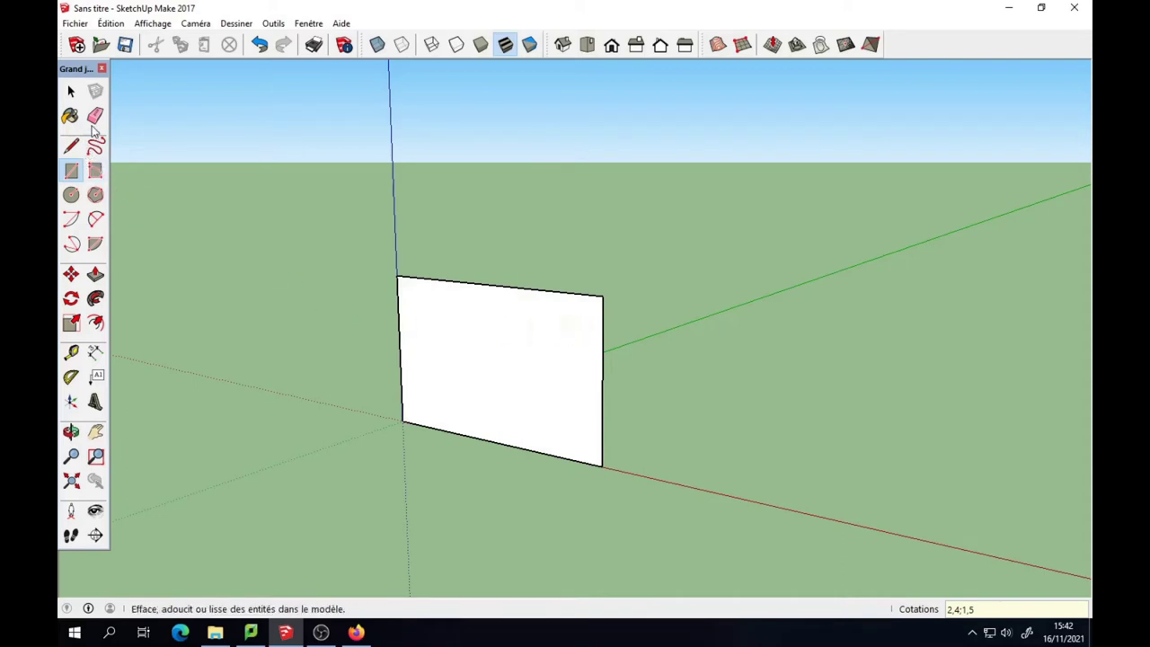
Push/pull the rectangle into a 0,10 m thick slab
click(95, 274)
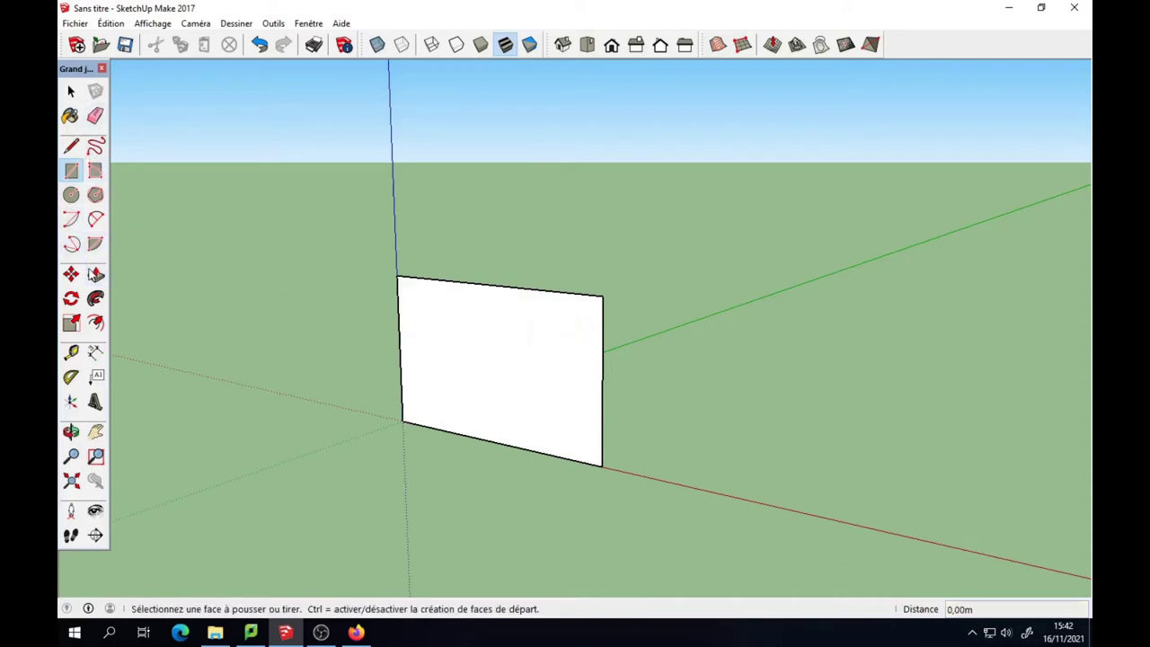
click(431, 326)
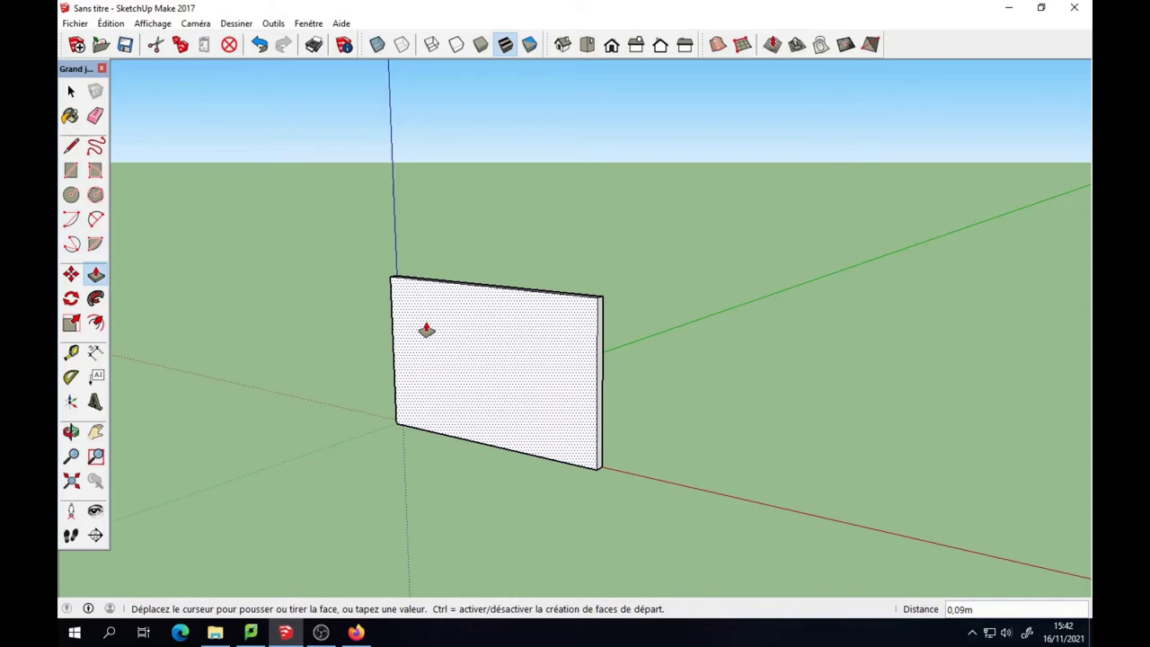
text(1)
key(Return)
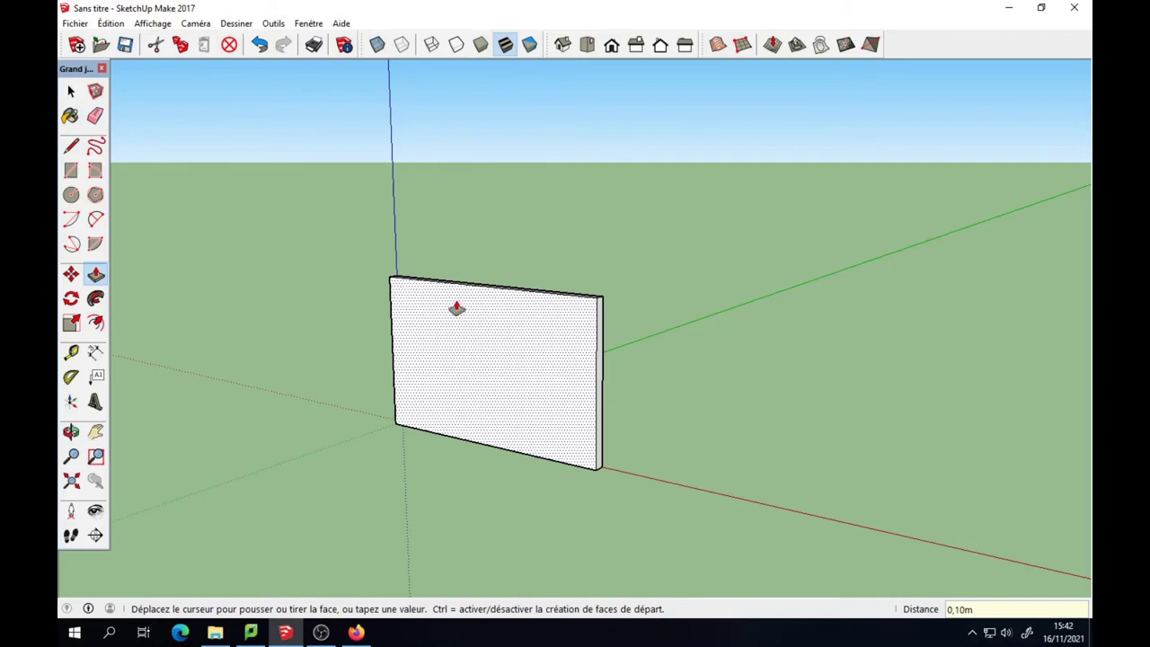
Draw the first two 1,5 by 0,4 vertical strips down from the wall's top edge
click(71, 170)
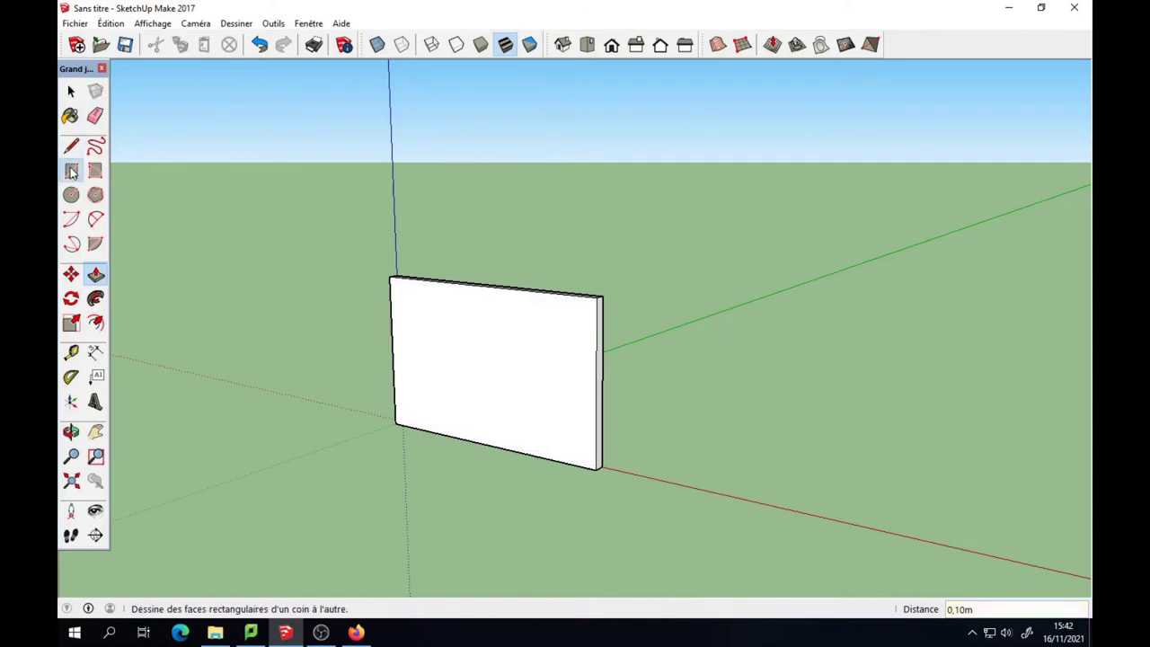
click(390, 277)
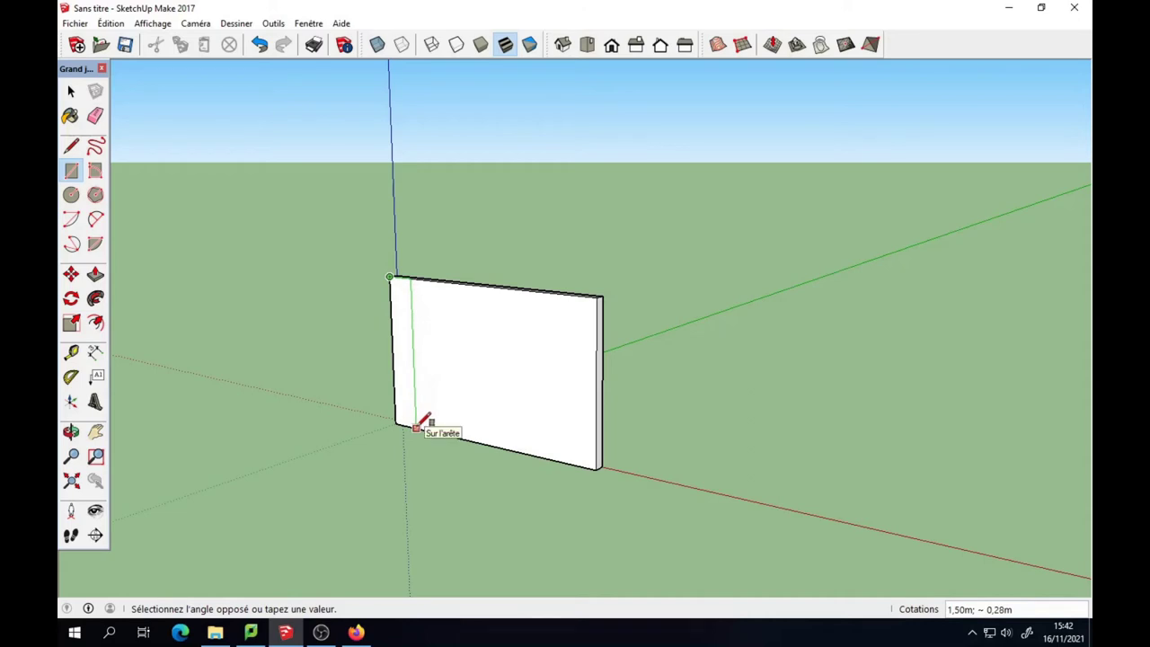
text(1)
text(,5;0,)
text(4)
key(Return)
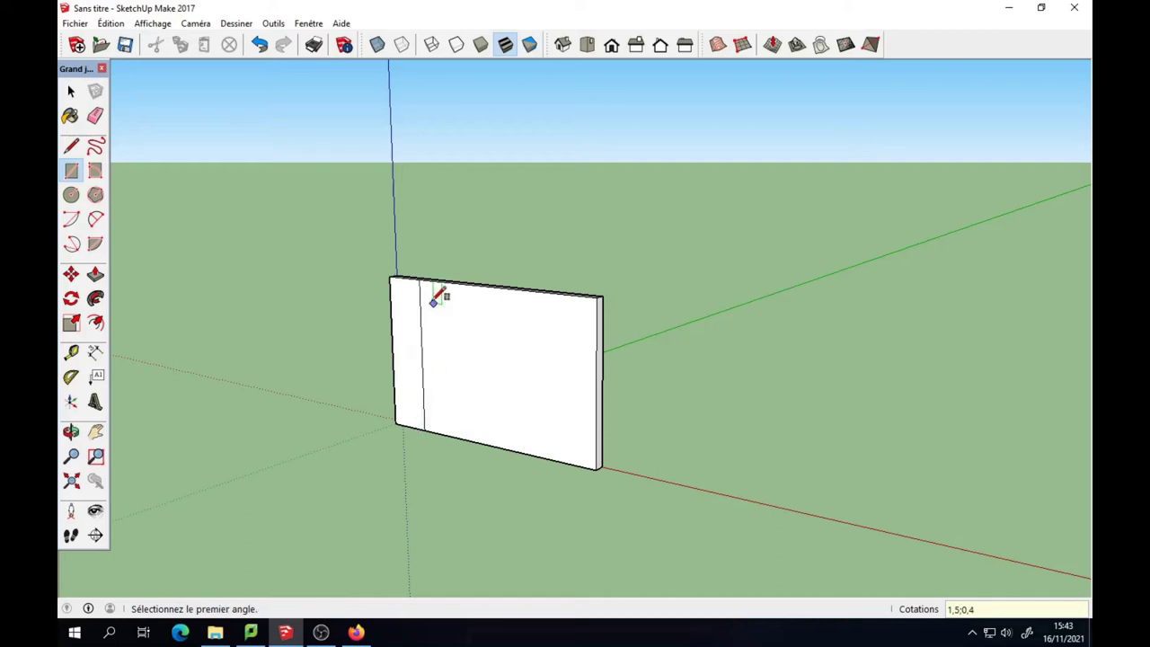
click(419, 279)
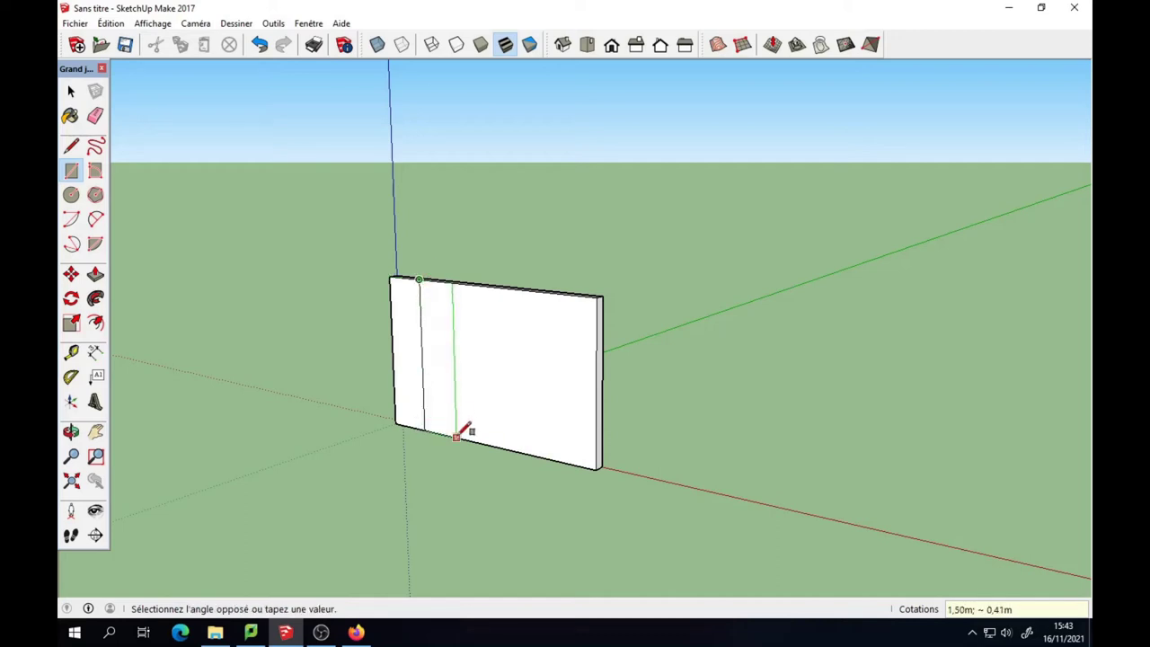
text(1)
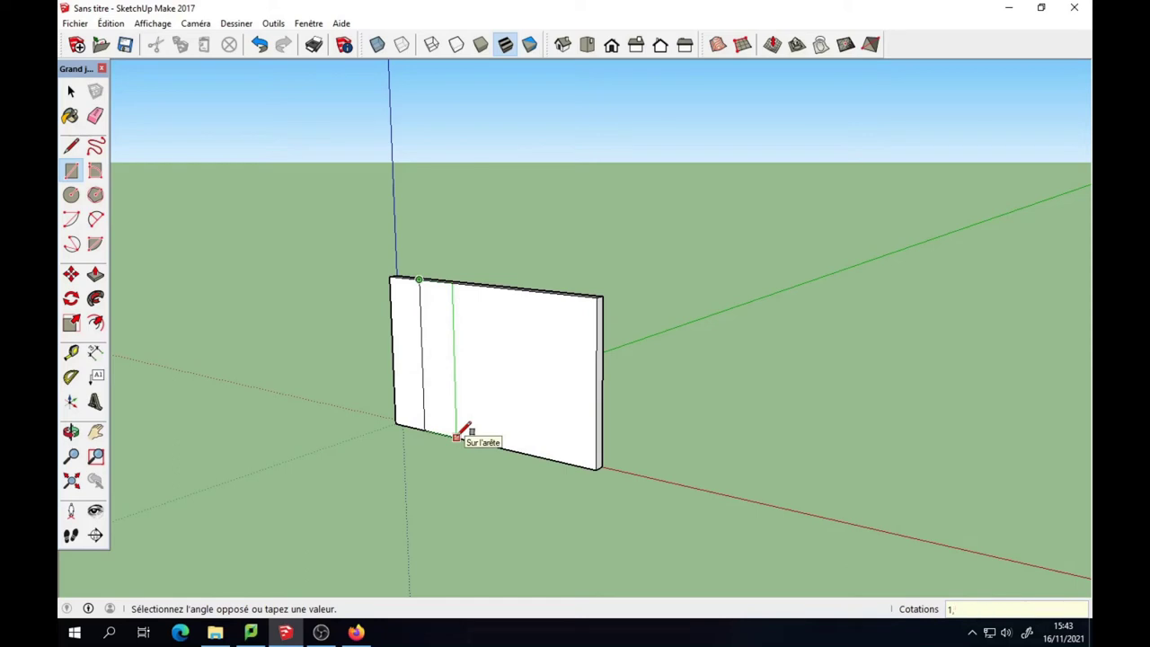
text(,5;0,4)
key(Return)
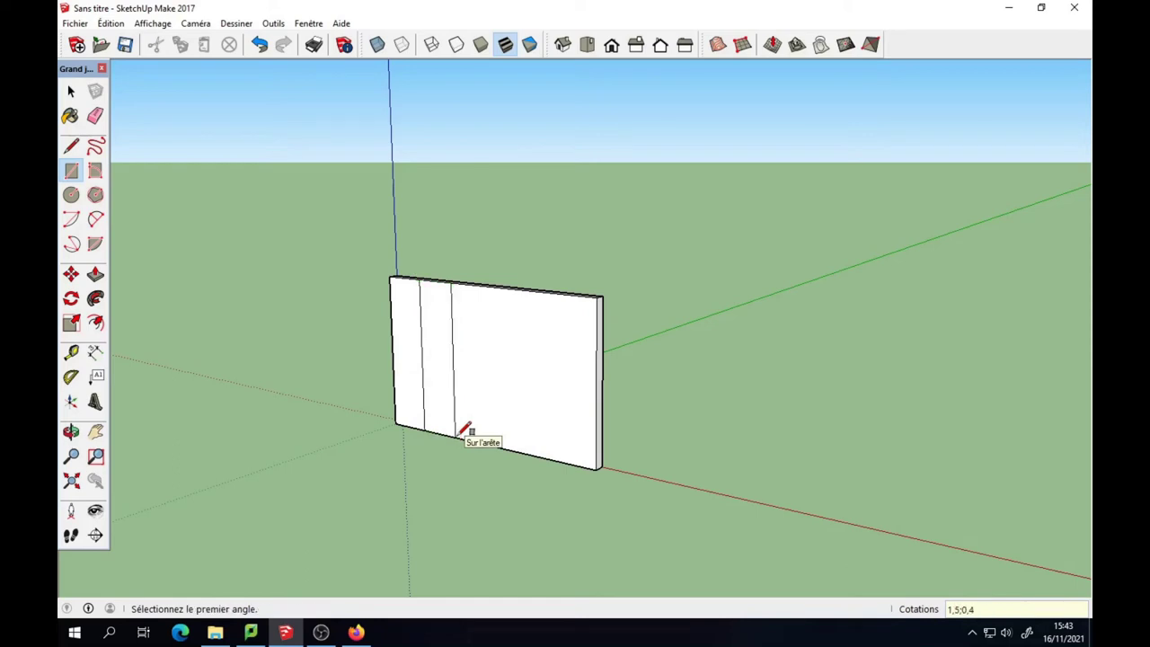
Draw the remaining 1,5 by 0,4 vertical strips across the rest of the wall
click(450, 282)
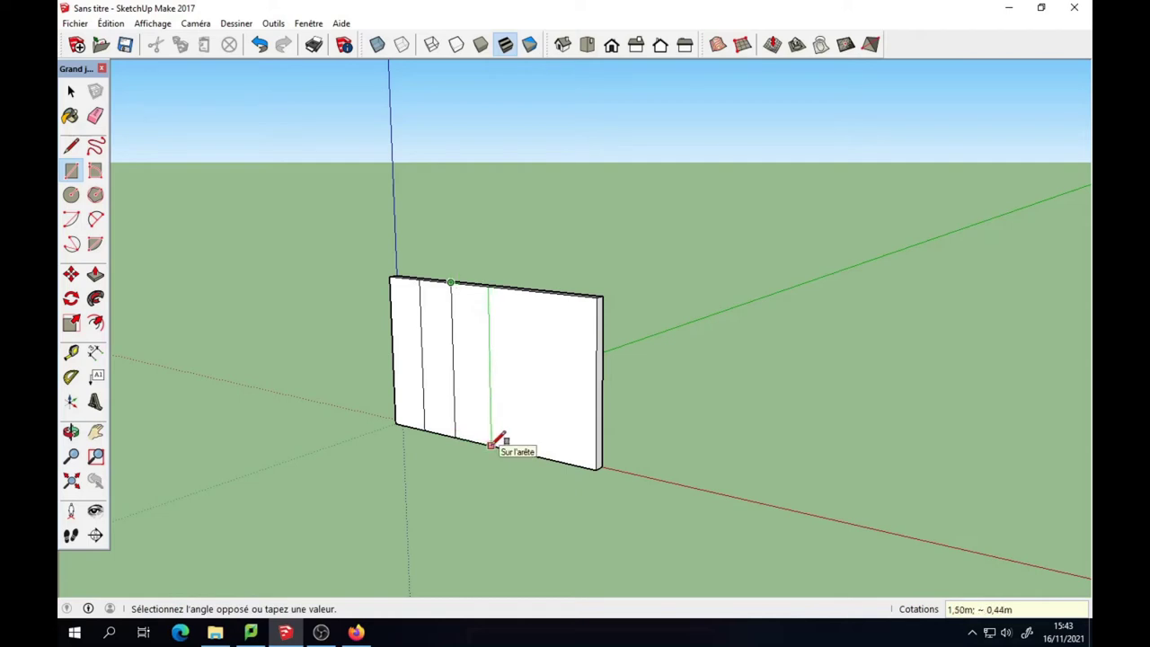
text(1,5;0,)
text(4)
key(Return)
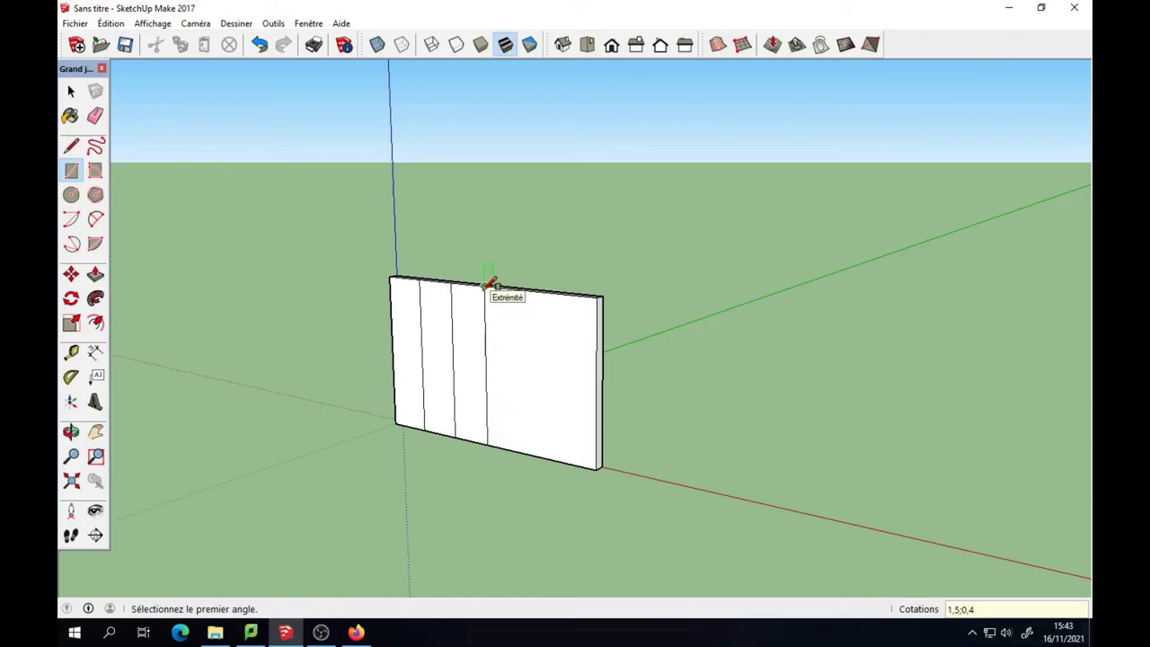
click(486, 286)
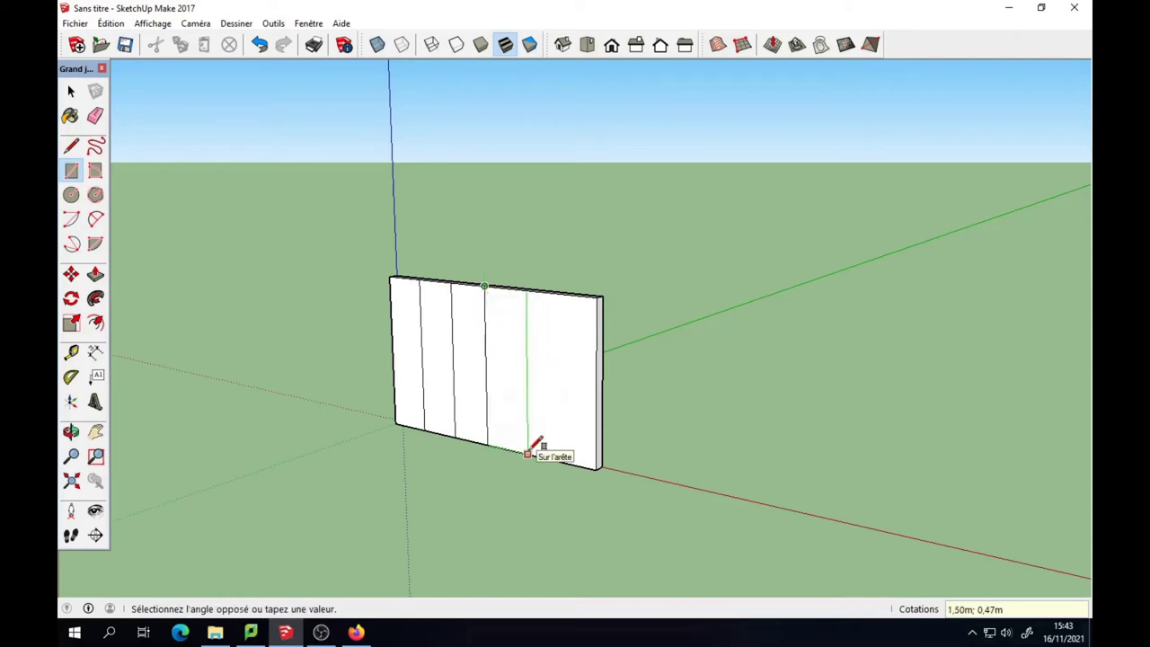
text(1)
text(4)
key(Return)
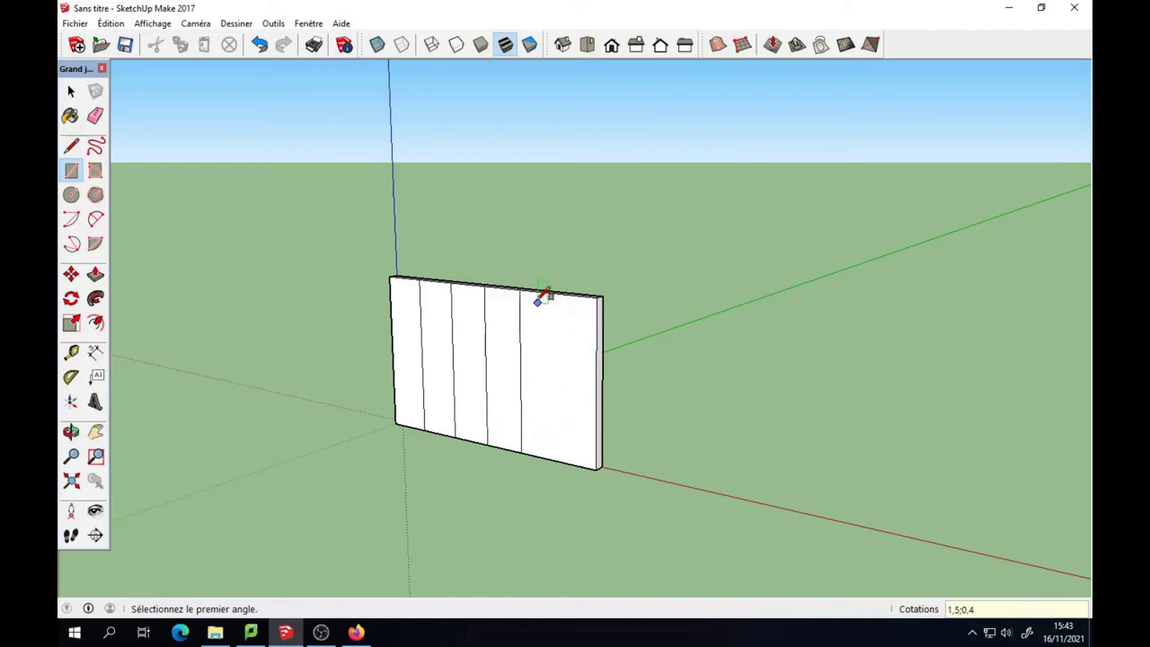
click(519, 290)
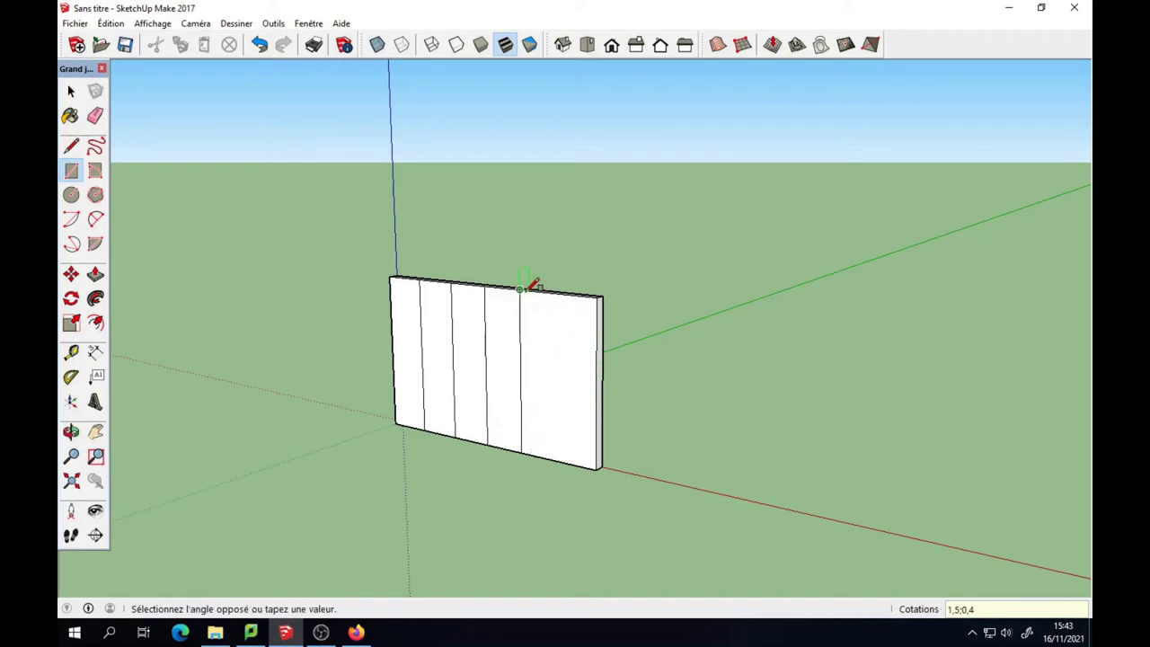
click(560, 457)
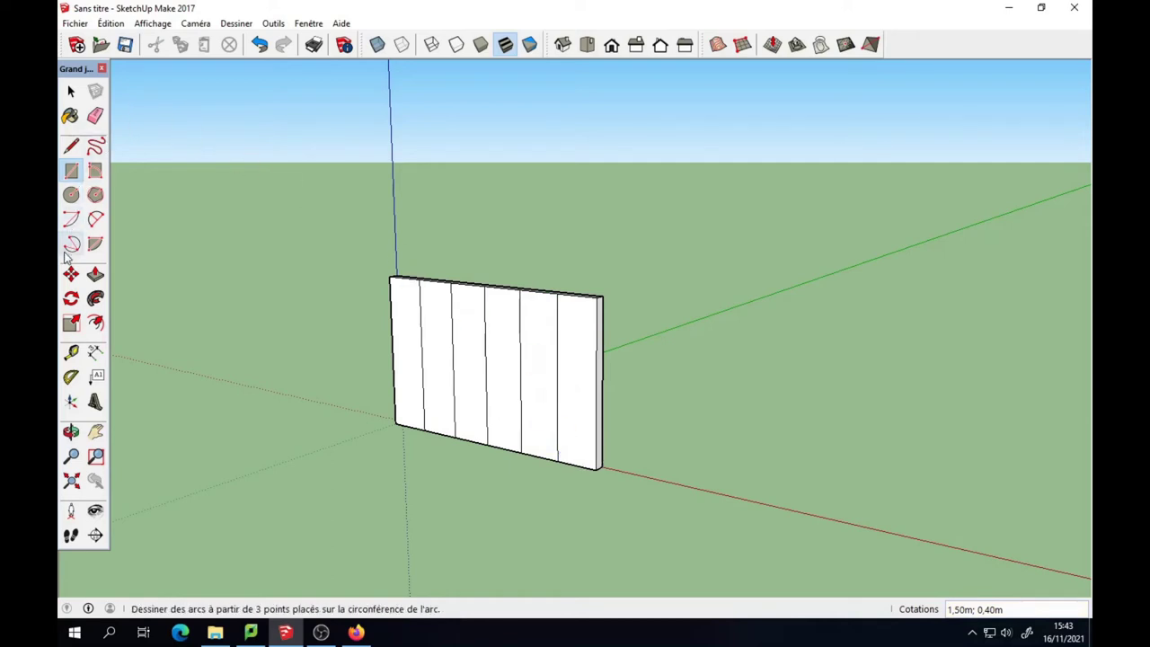
With Push/Pull, extrude the leftmost wall panel outward from the front view
click(95, 275)
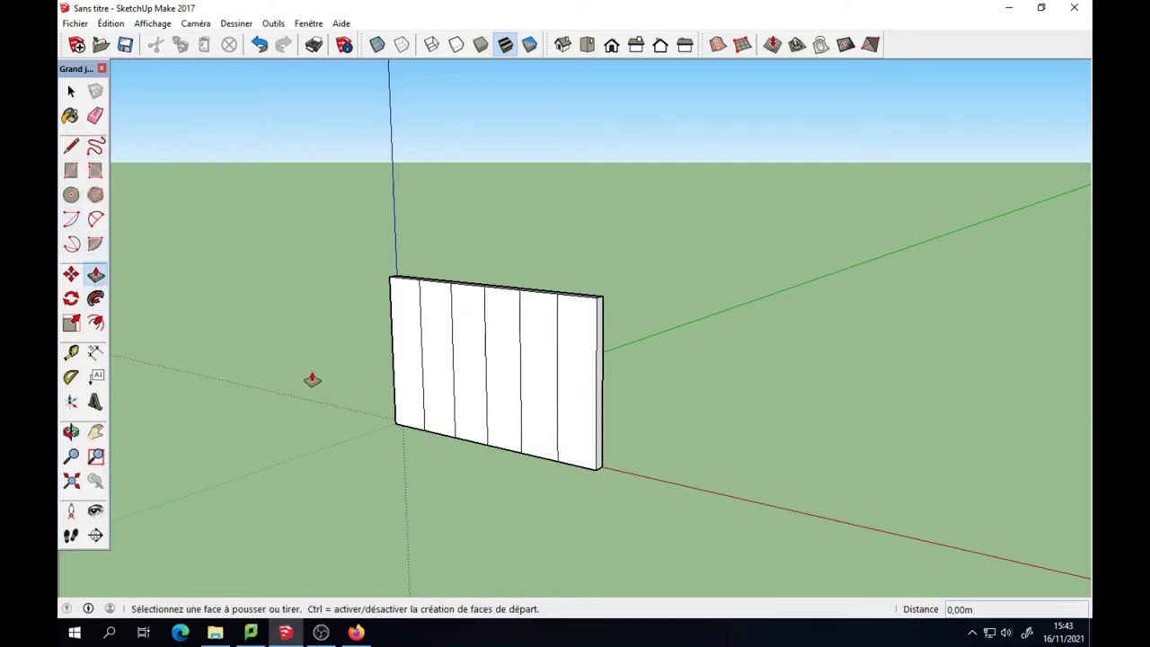
middle_drag(308, 389, 555, 513)
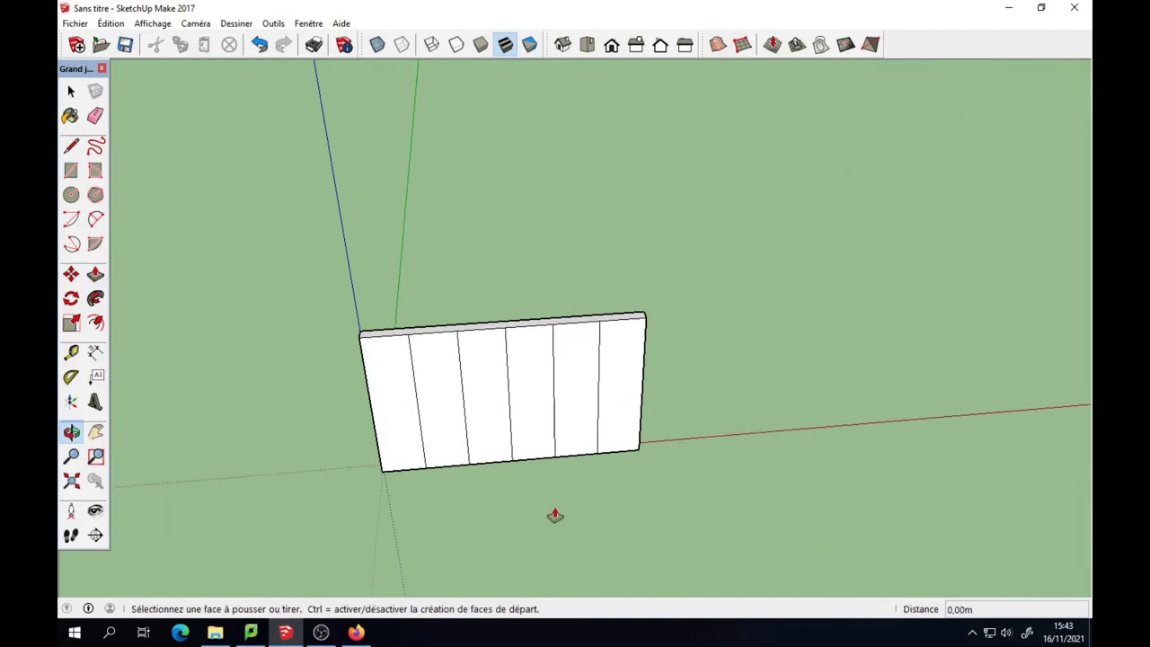
click(385, 413)
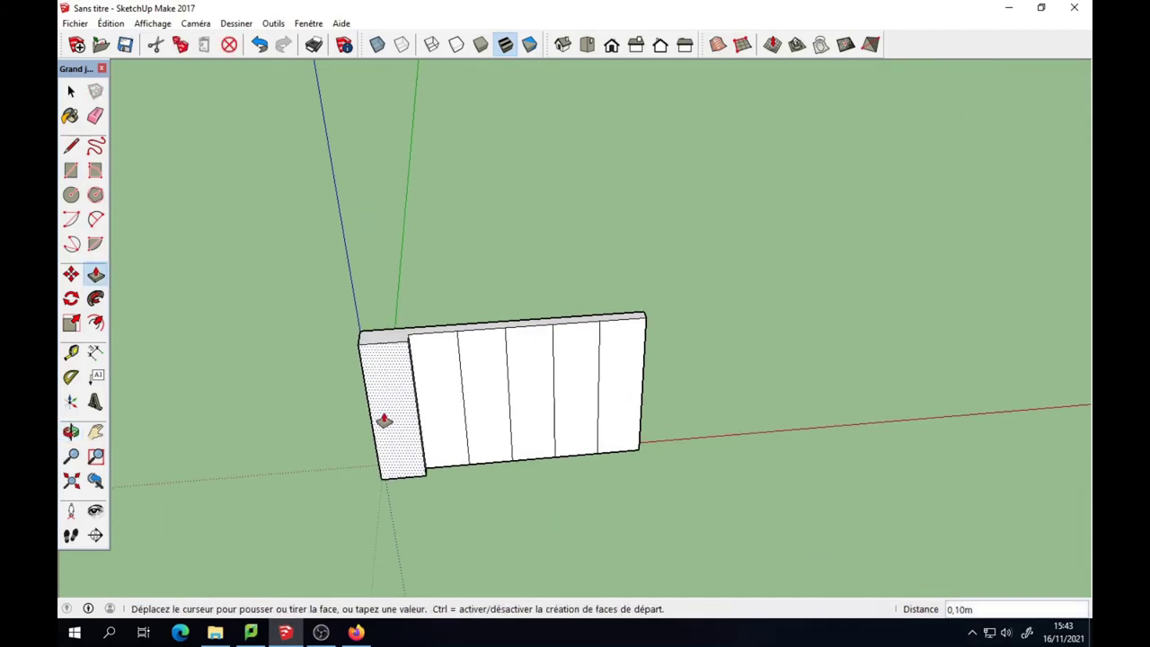
click(383, 421)
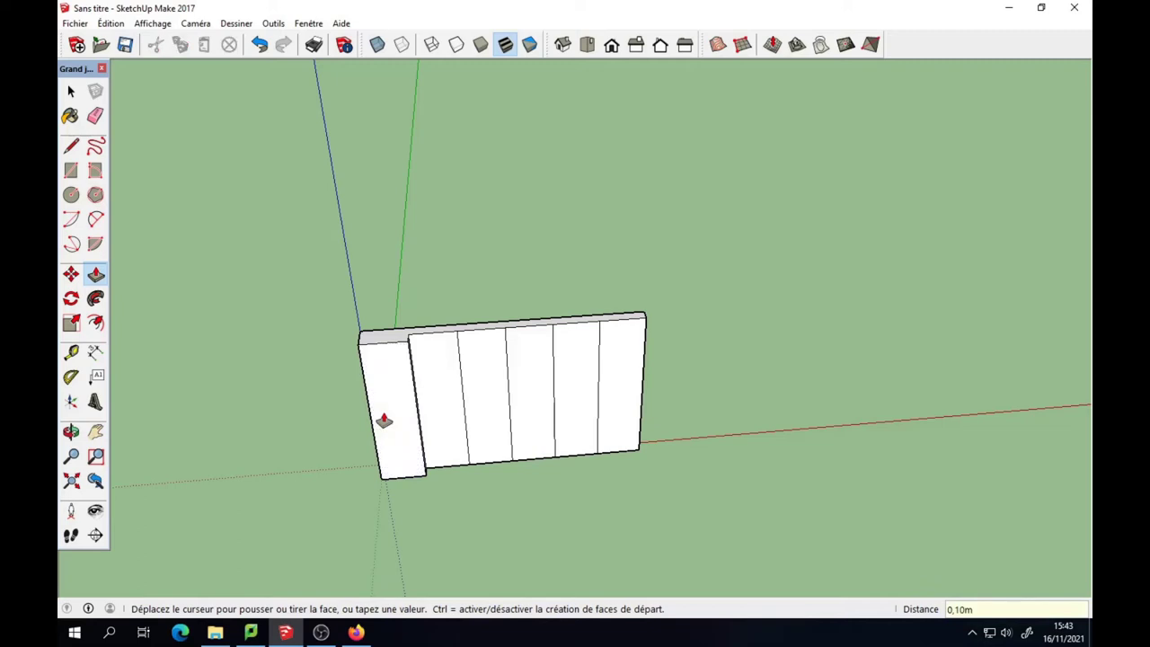
Repeat the extrusion on the other panels, deepening the middle ones for a staggered relief
double_click(428, 404)
double_click(498, 406)
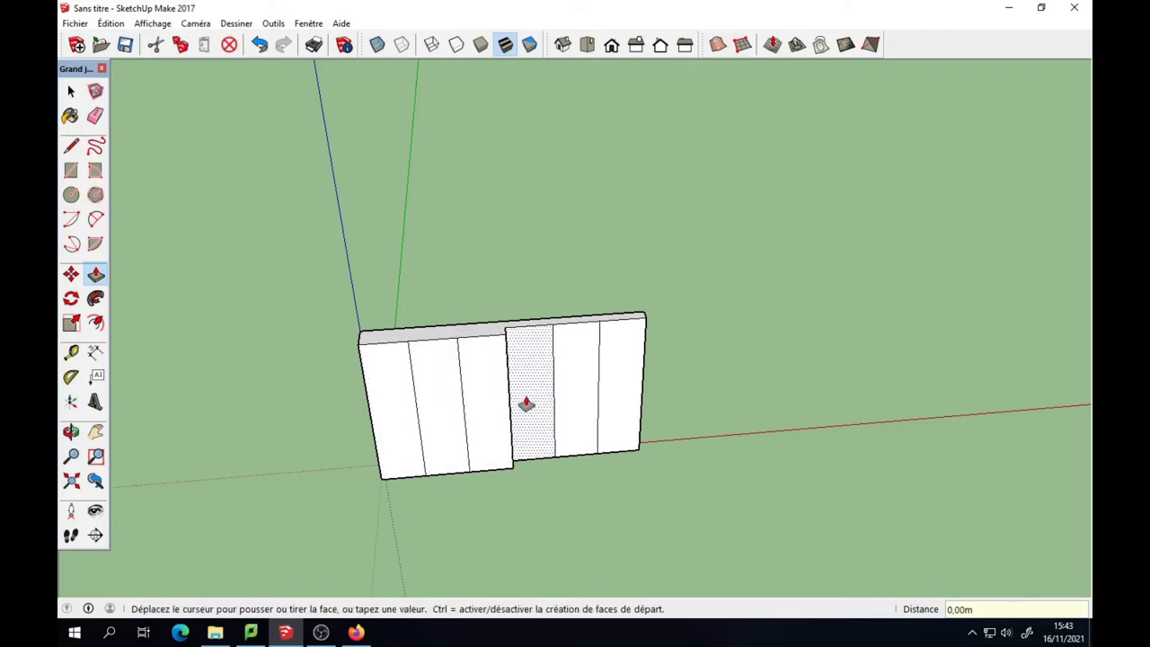
double_click(526, 406)
double_click(566, 411)
double_click(609, 409)
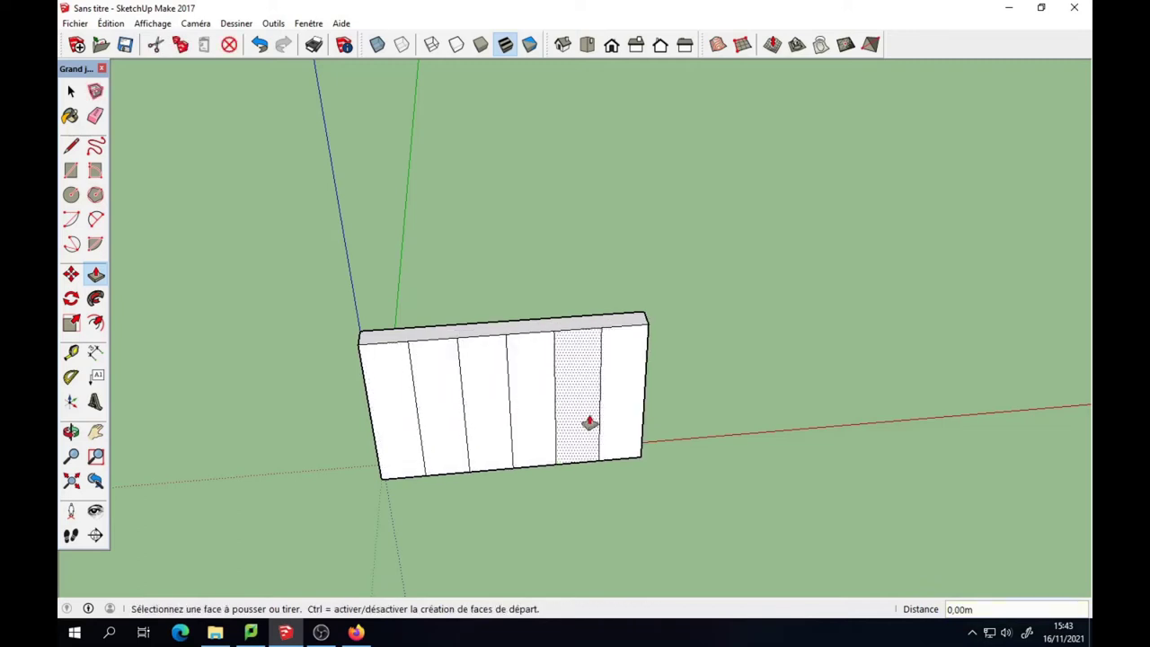
double_click(441, 419)
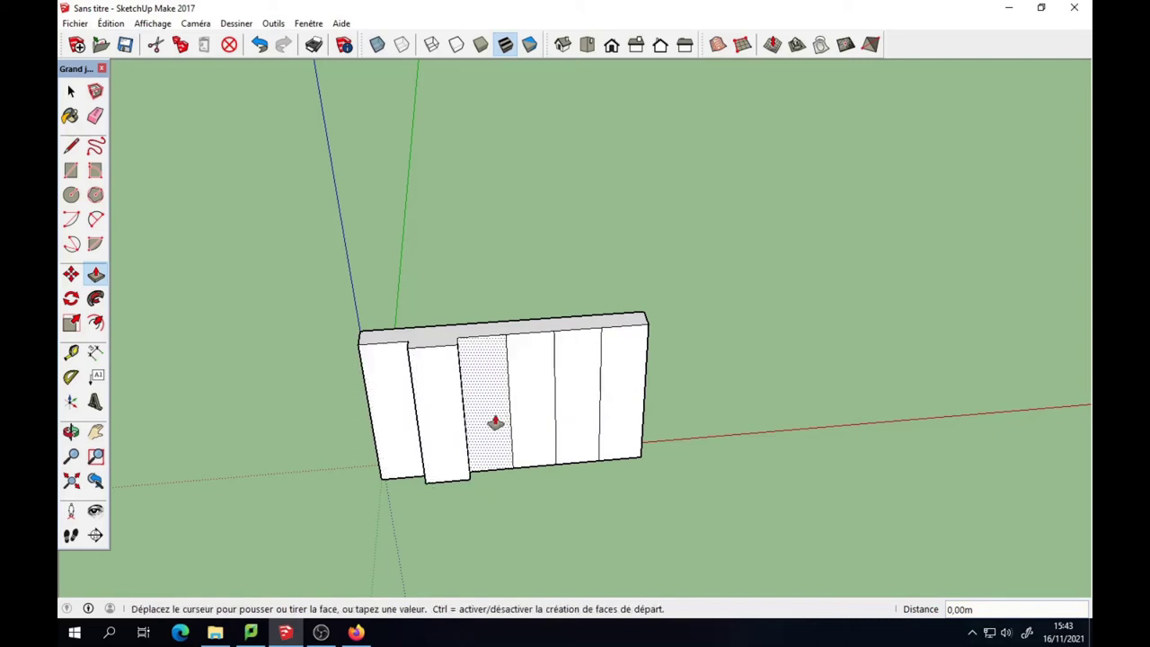
double_click(495, 422)
double_click(542, 421)
double_click(578, 416)
double_click(503, 419)
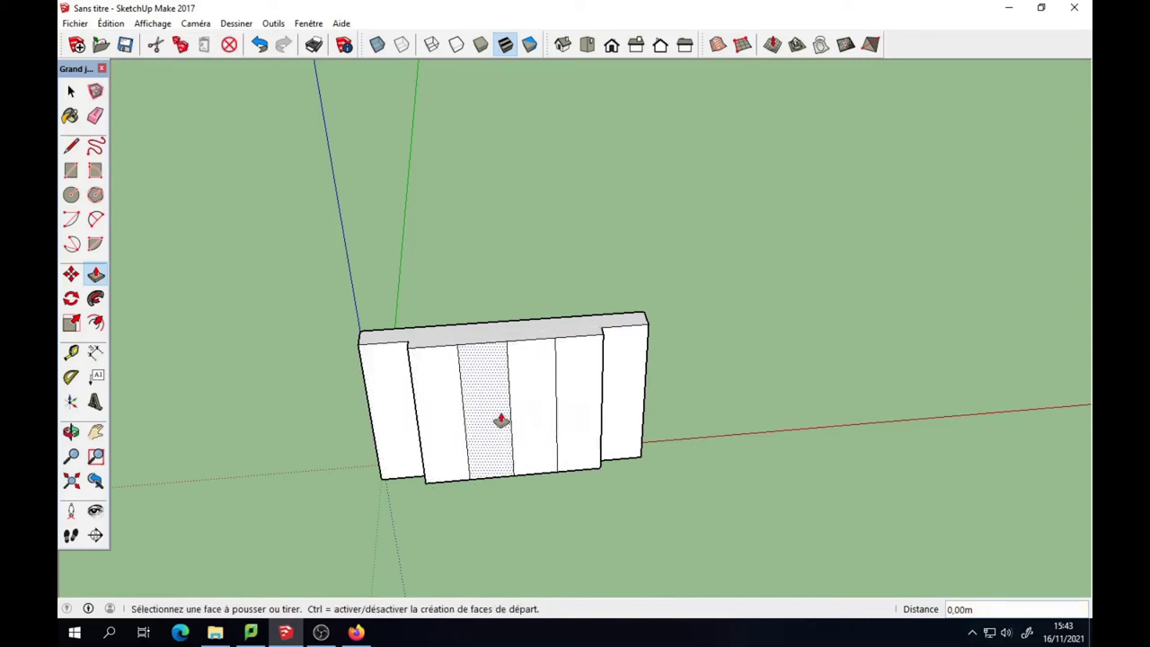
double_click(521, 418)
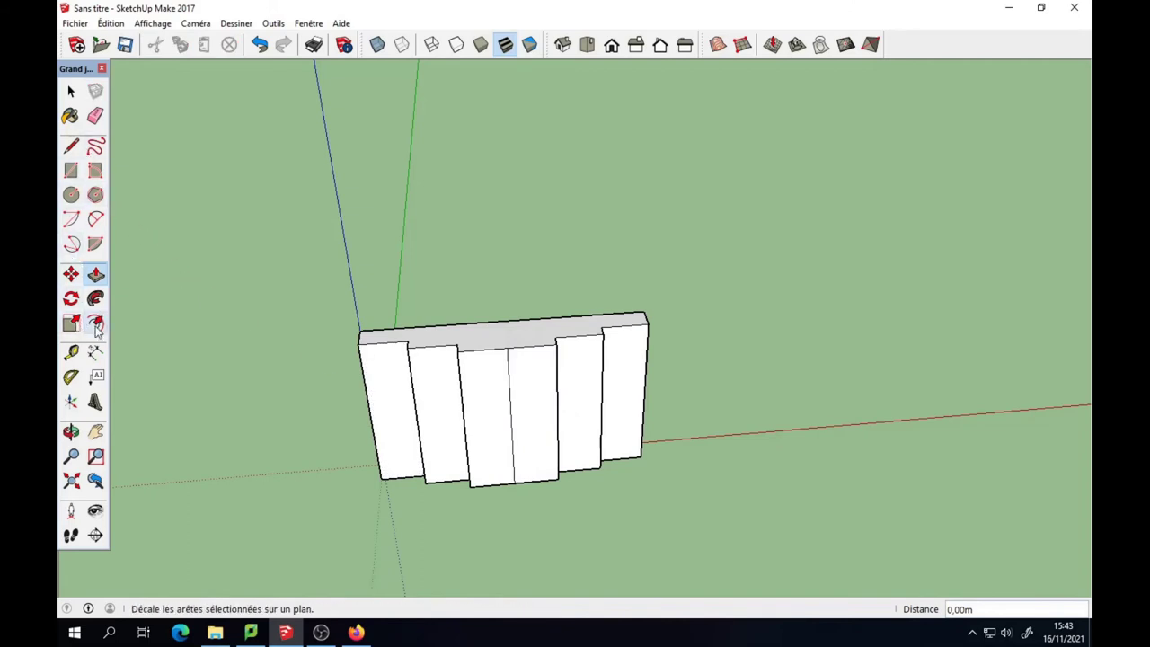
Draw an arc with a 0,5 bulge between the wall's top-left and top-right corners
click(96, 220)
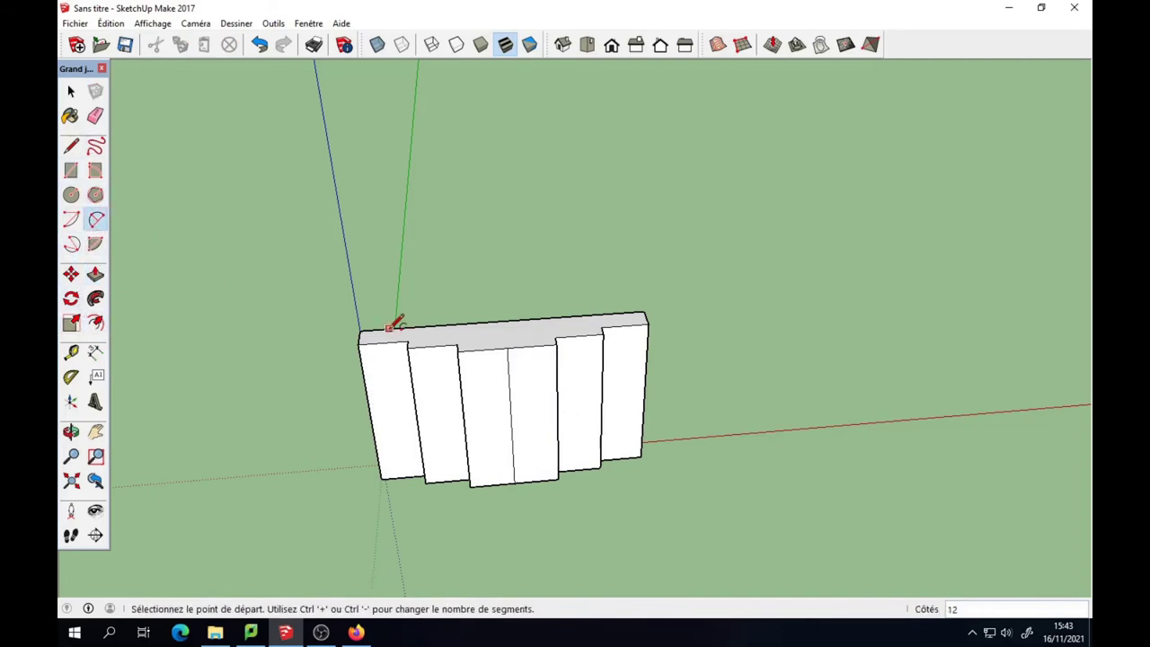
click(360, 331)
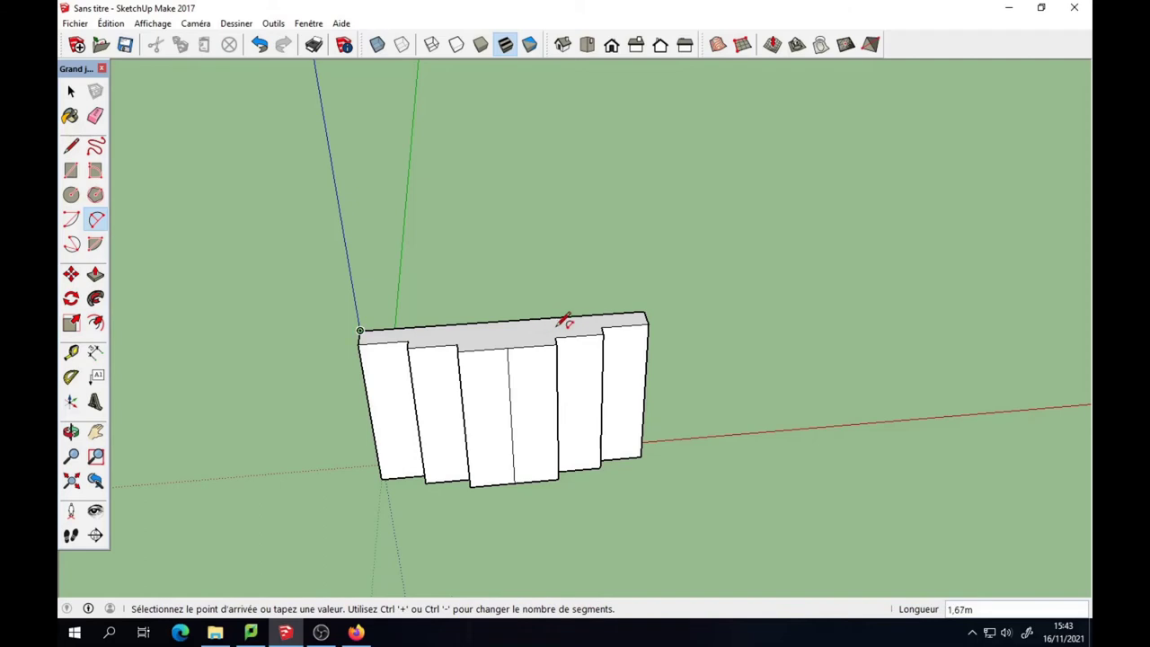
click(644, 311)
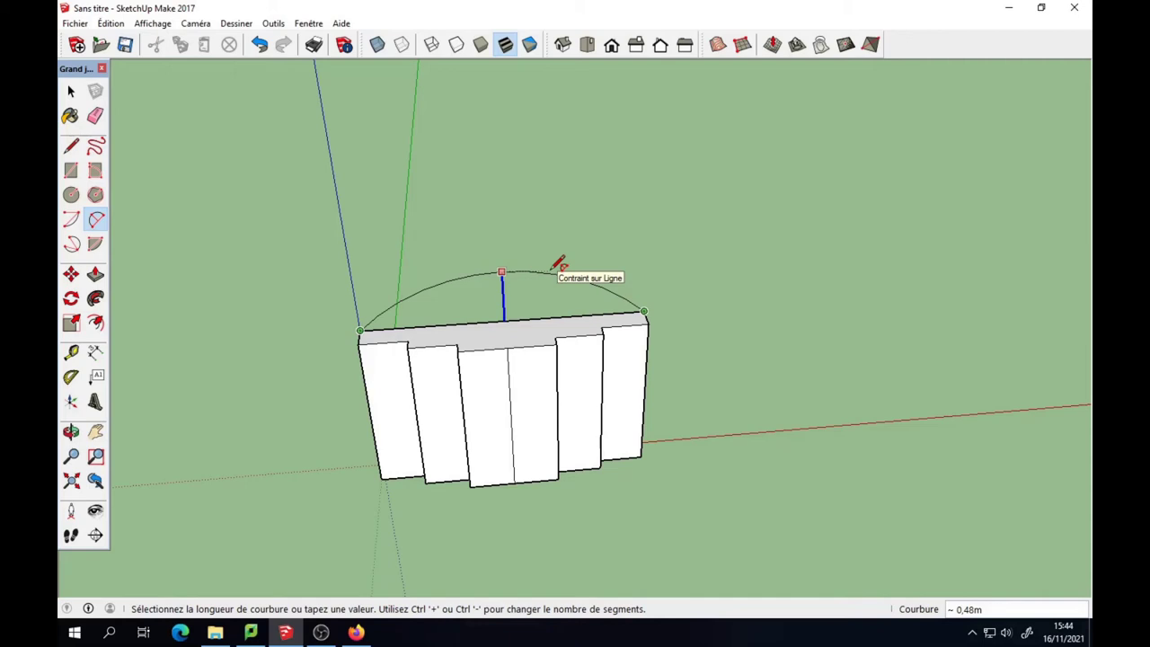
text(0,5)
key(Return)
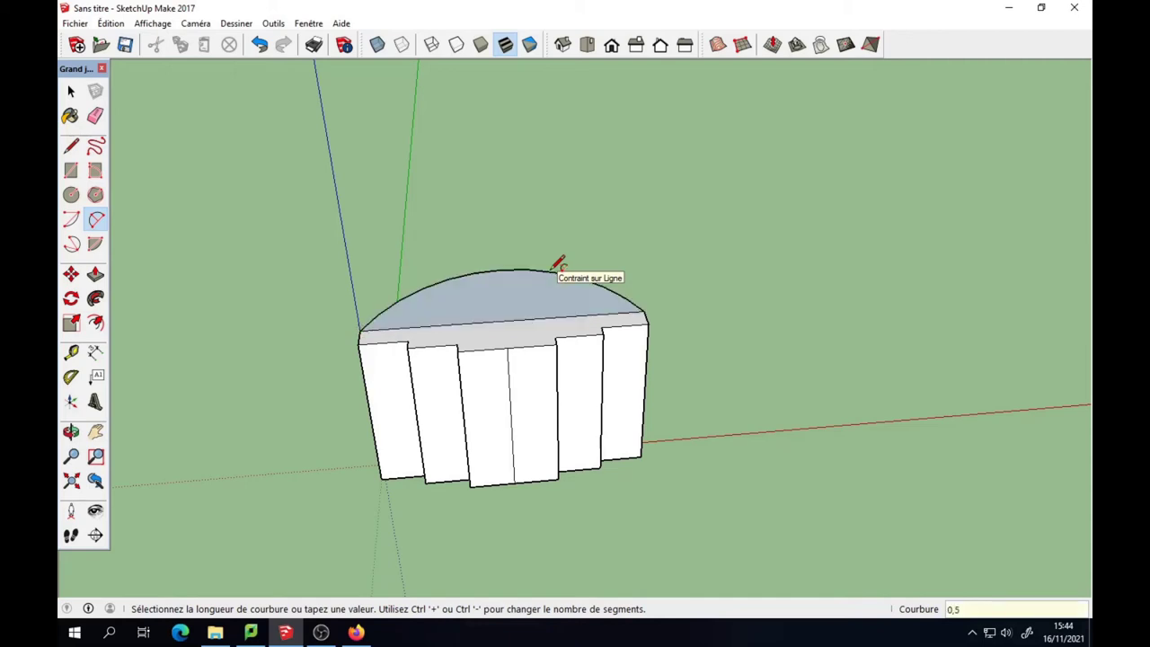
Push/pull the arched top face out to a 0,10m thickness
click(95, 274)
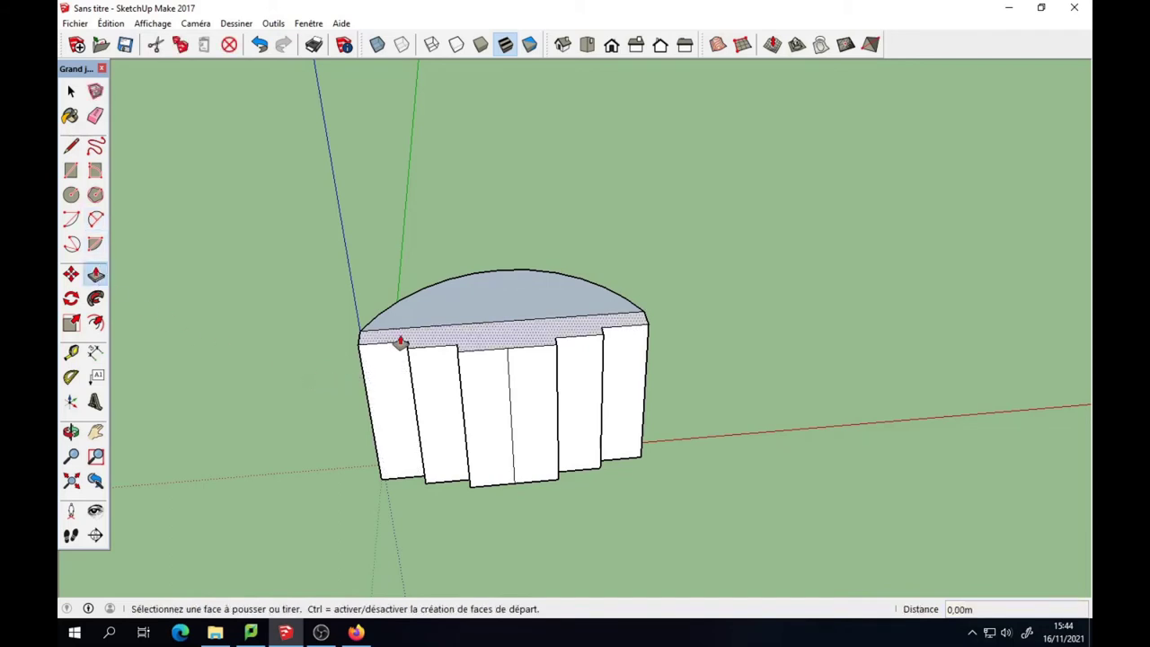
click(399, 323)
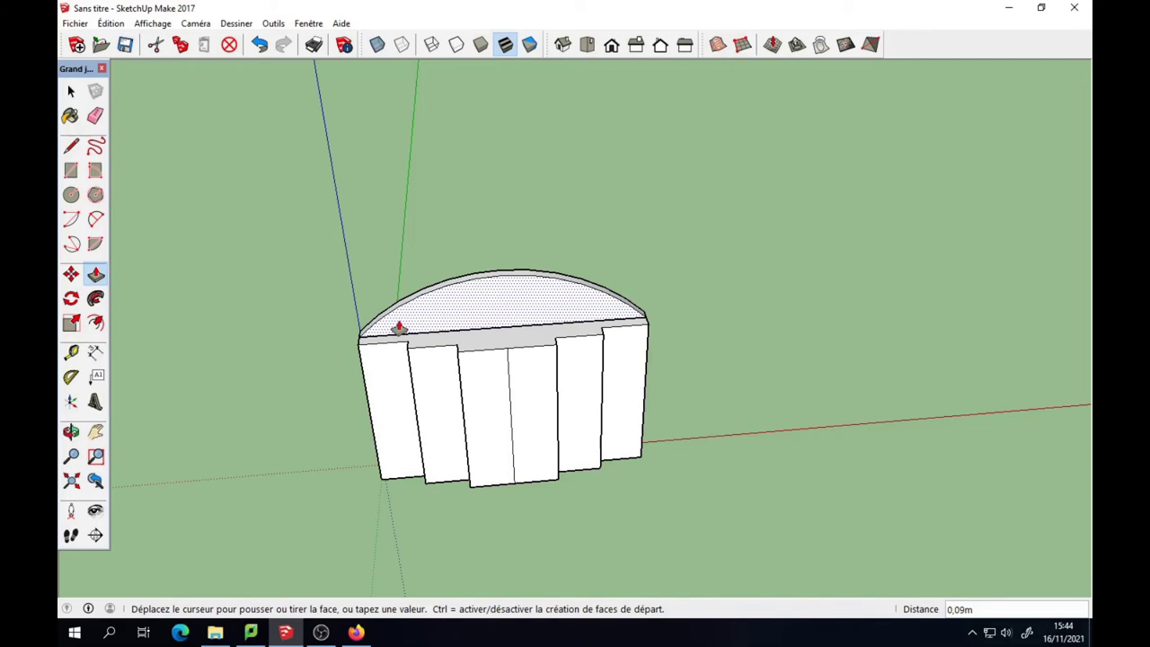
text(1)
key(Return)
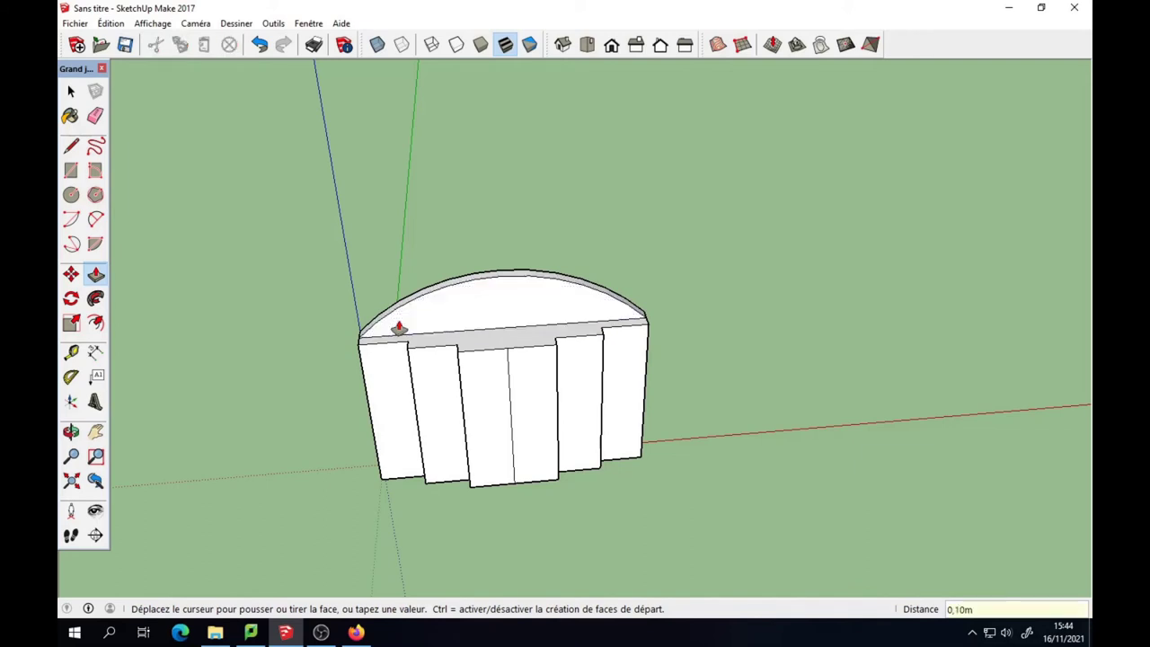
Draw lines from the arch apex to the left corner and the first panel joint
click(71, 145)
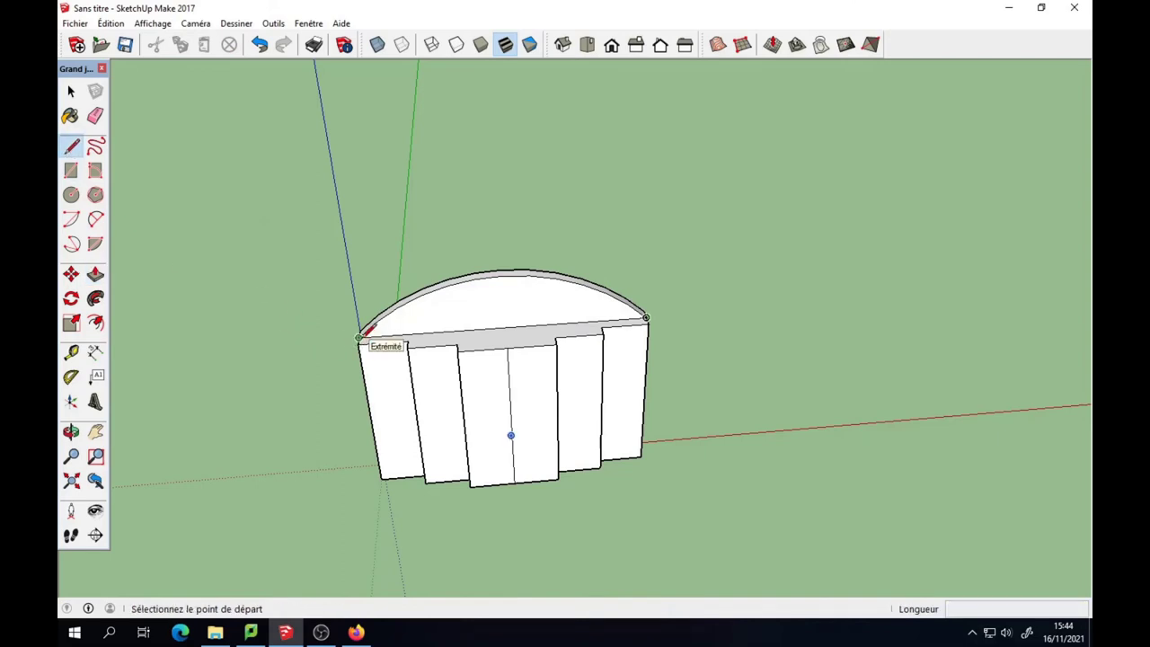
click(359, 338)
click(502, 275)
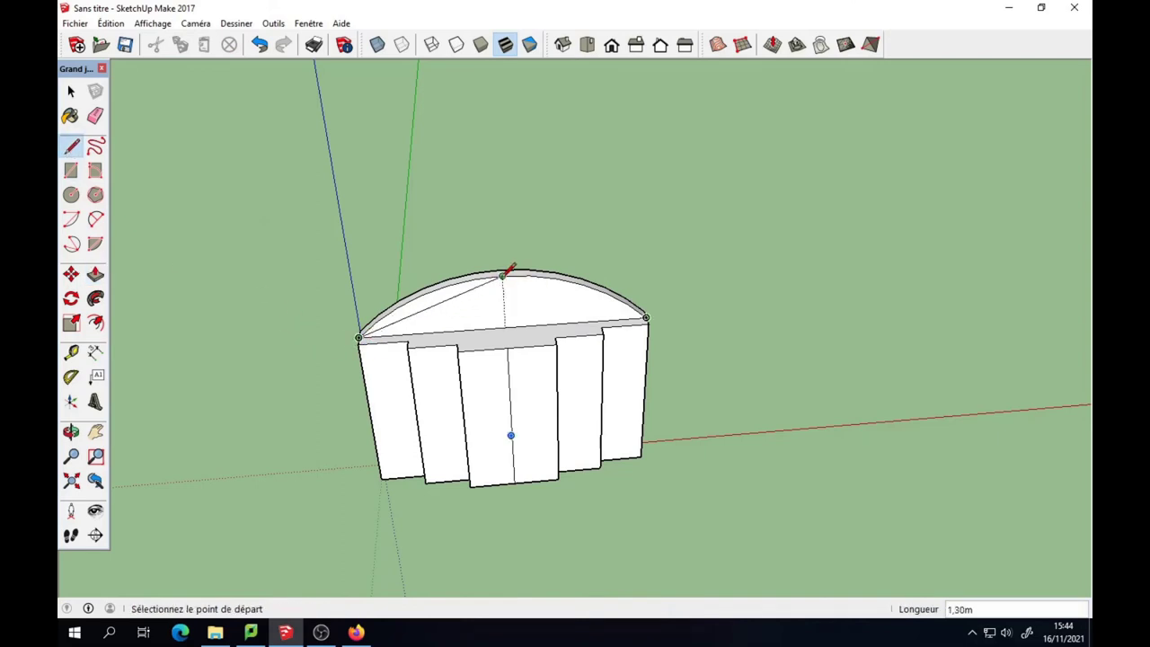
click(502, 275)
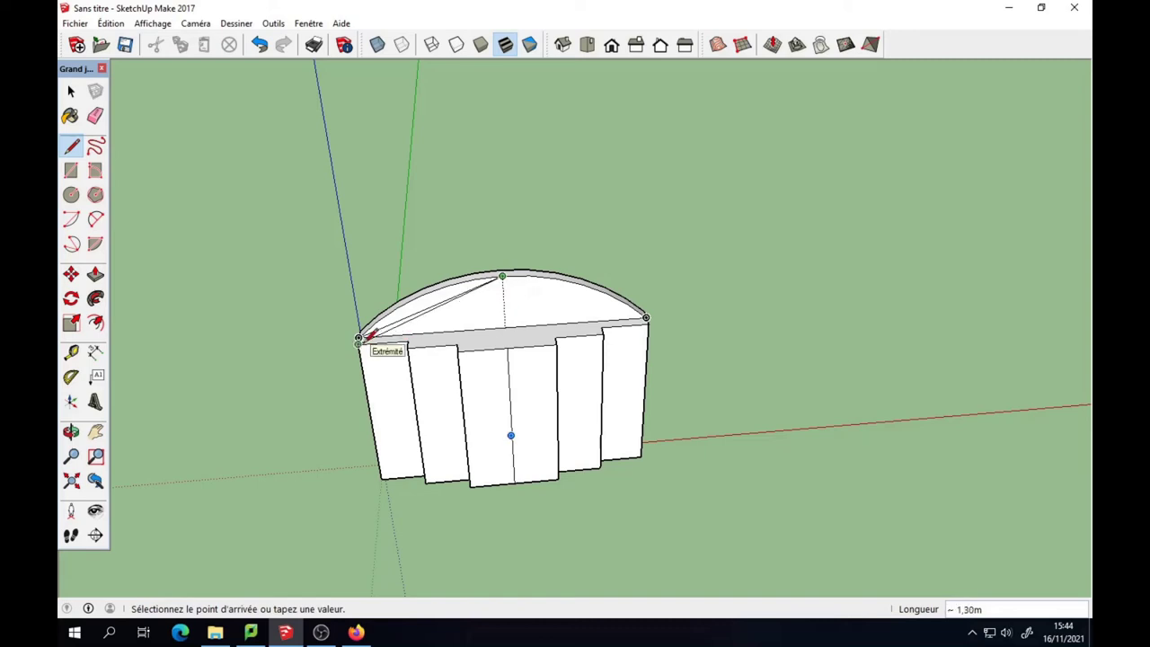
click(361, 339)
click(502, 275)
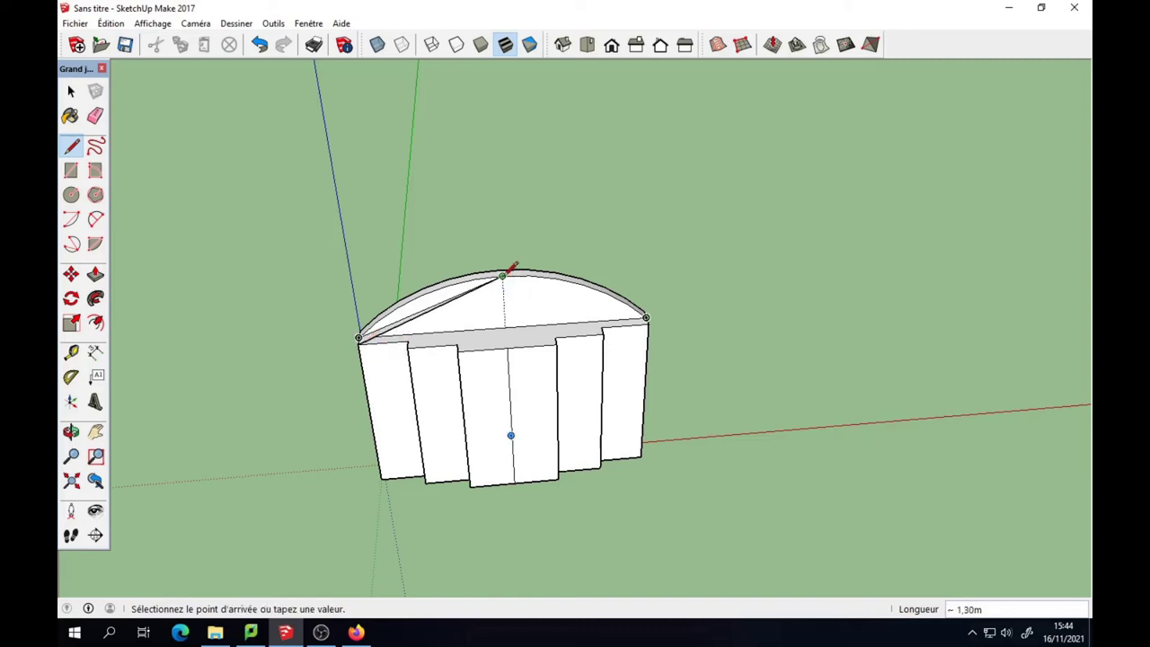
click(410, 346)
Connect the apex to the remaining panel joints and the arch's right corner
click(503, 275)
click(457, 350)
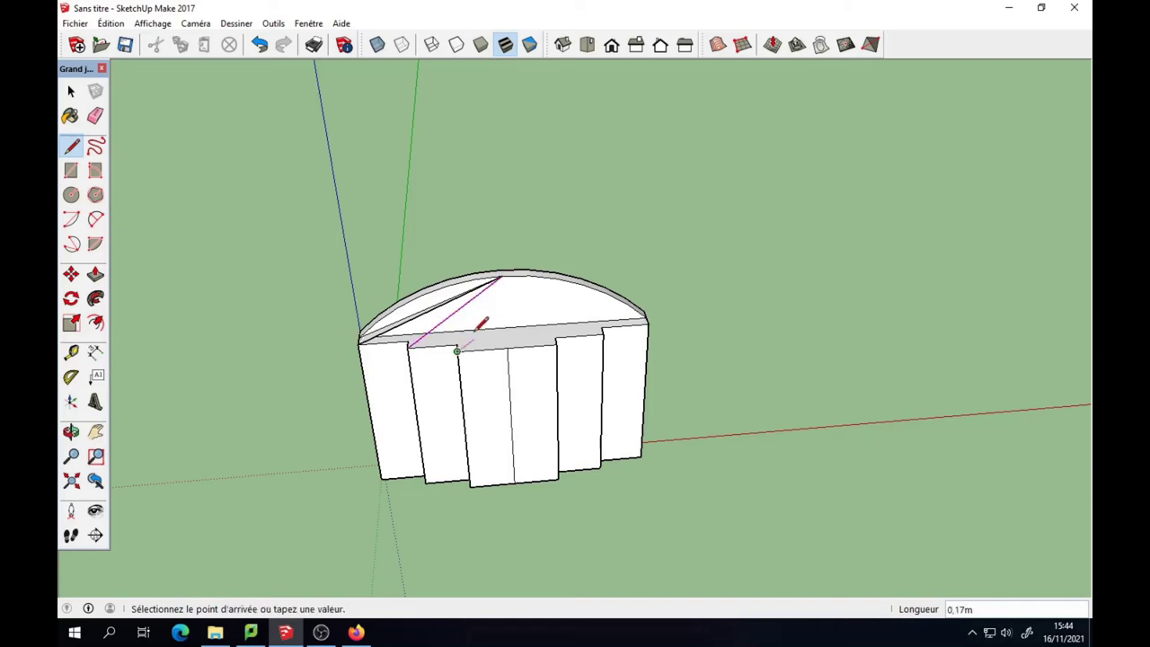
click(495, 281)
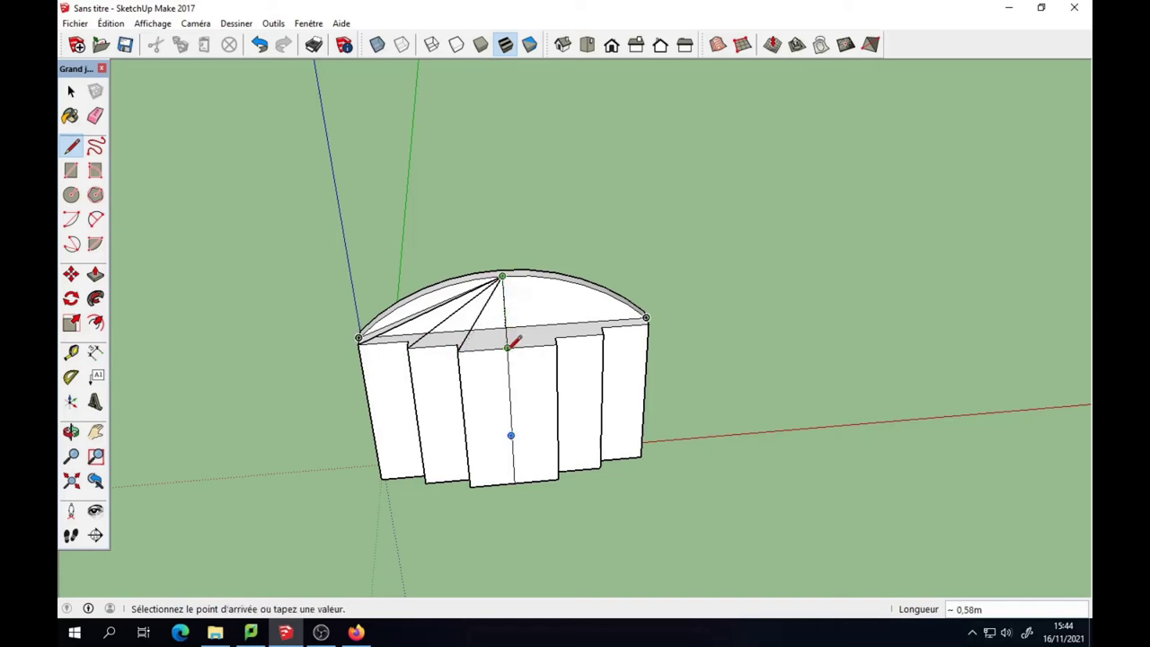
click(556, 339)
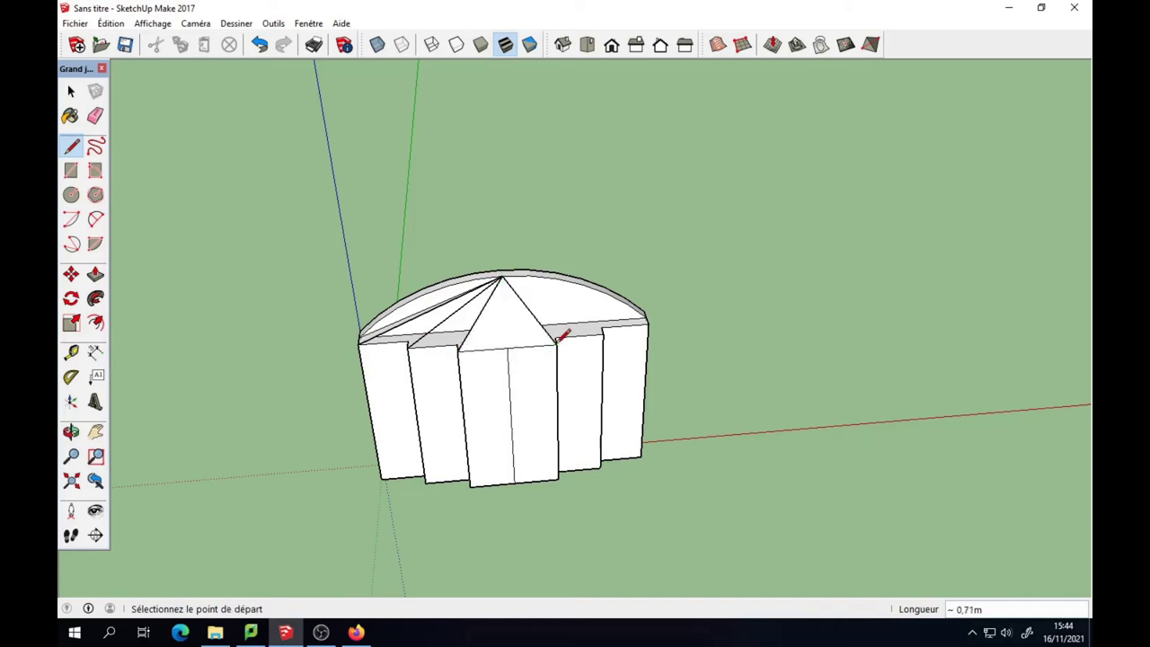
click(503, 275)
click(603, 333)
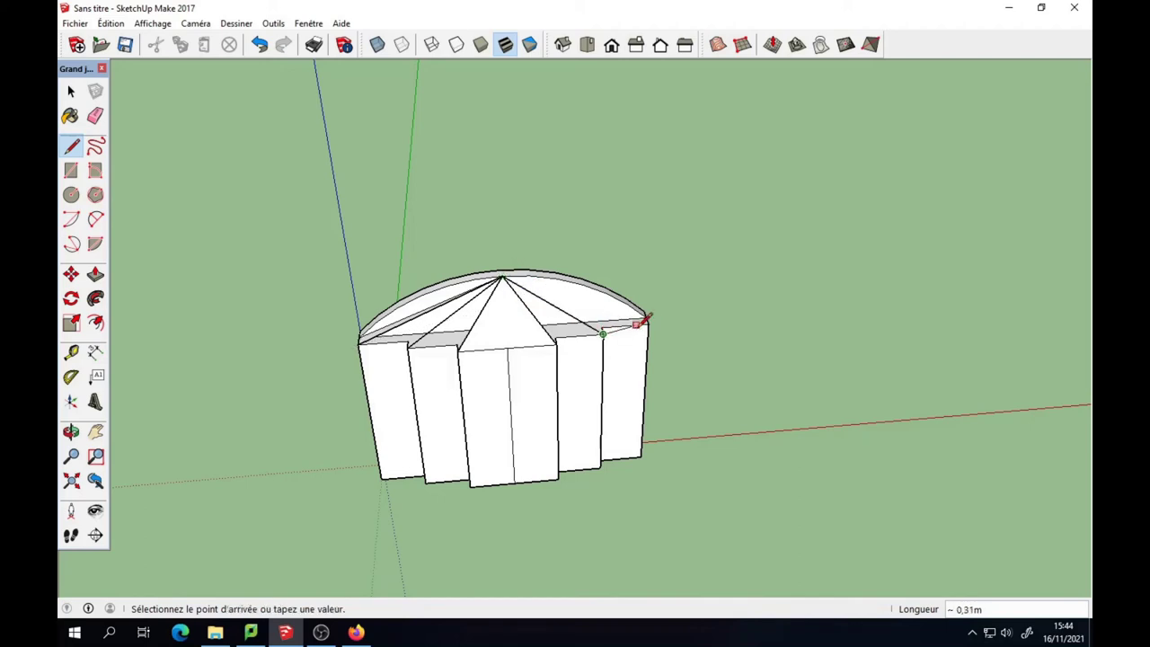
click(573, 333)
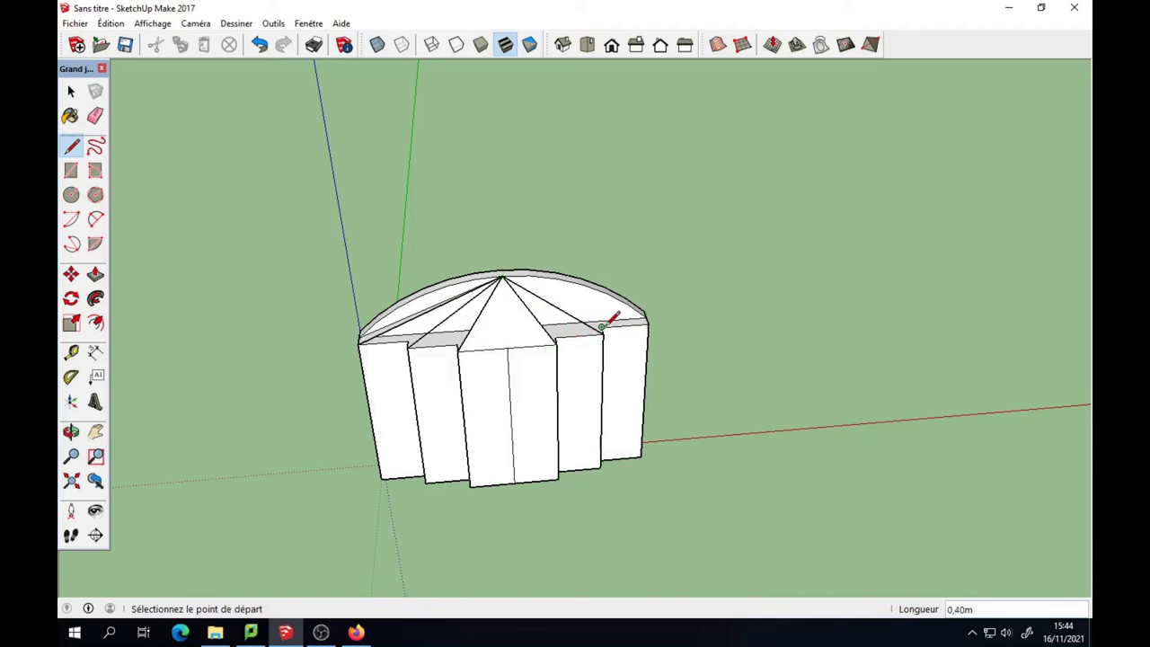
click(647, 324)
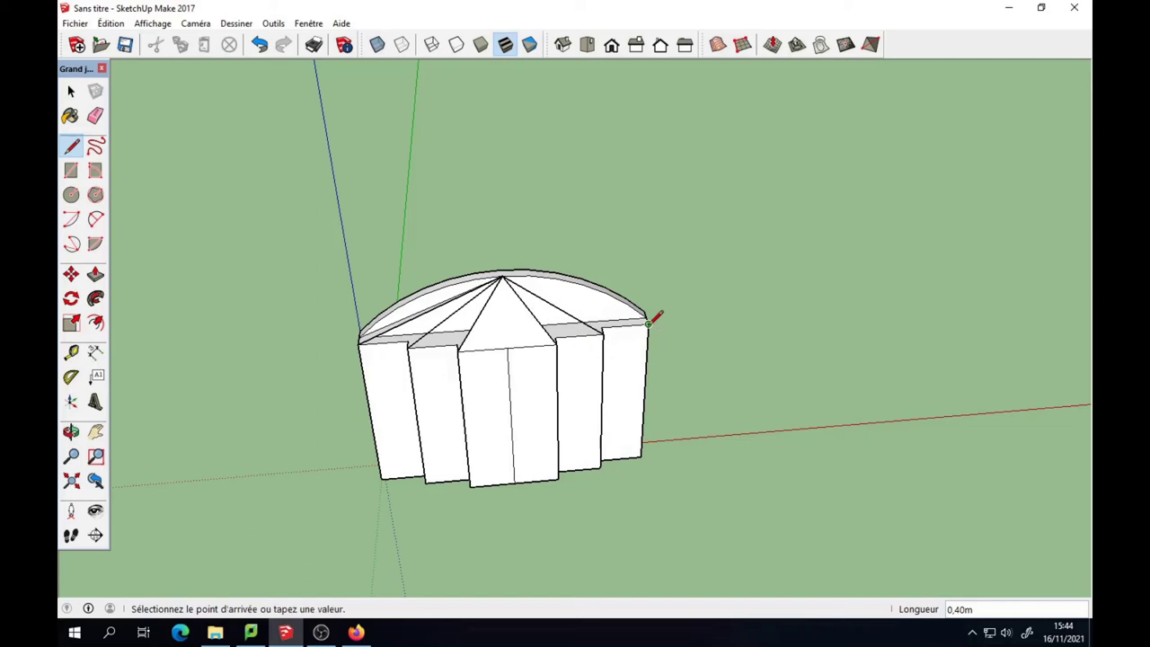
click(504, 276)
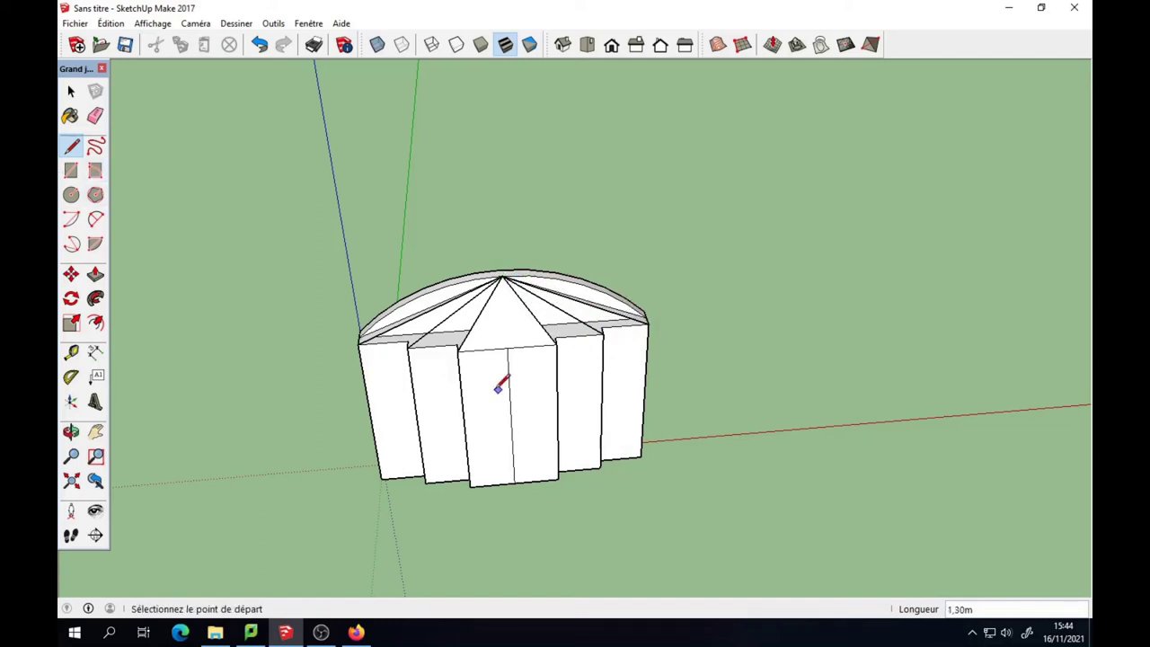
Trace the top edge segments between joints to close the triangular roof facets
click(358, 342)
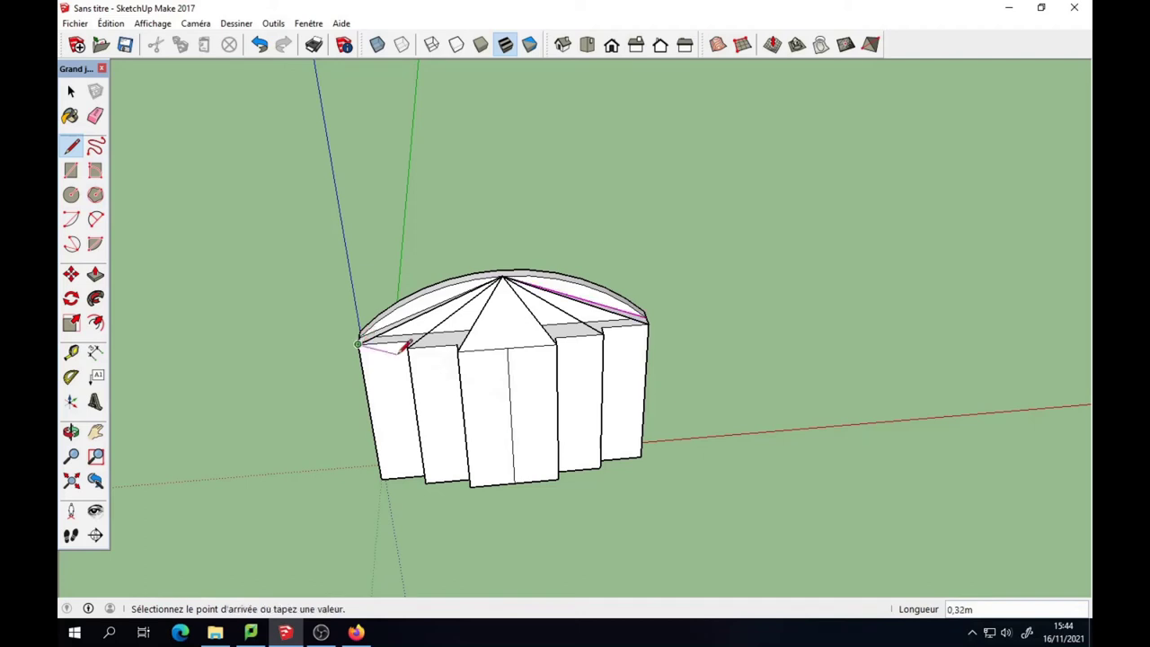
click(407, 347)
click(407, 347)
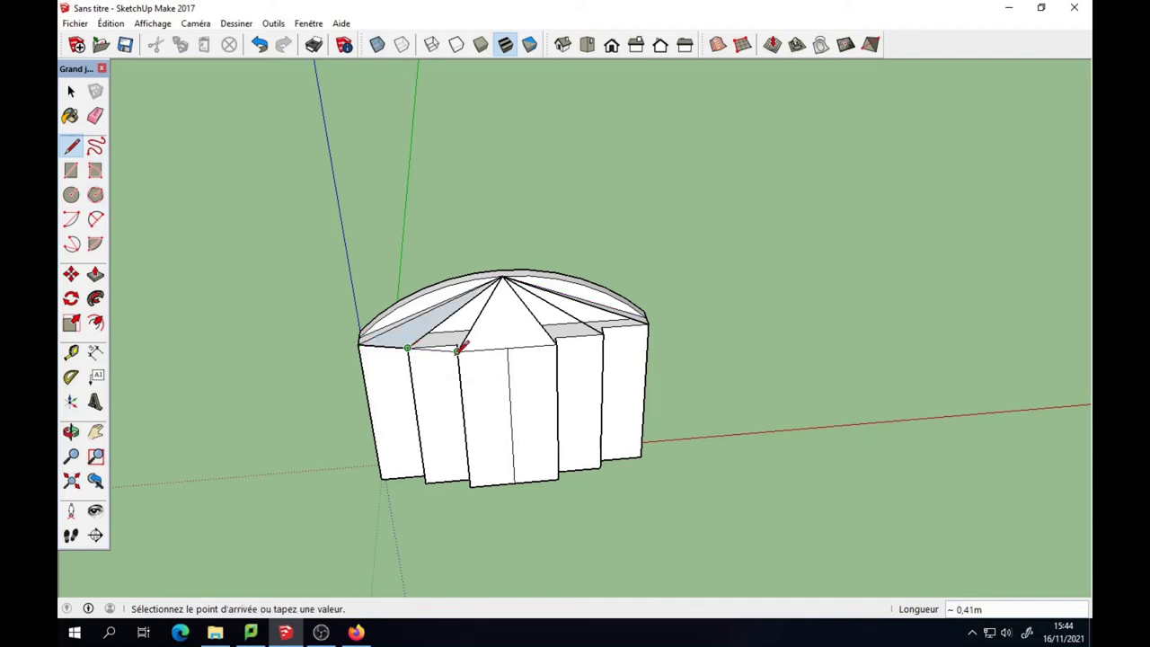
click(457, 349)
click(558, 340)
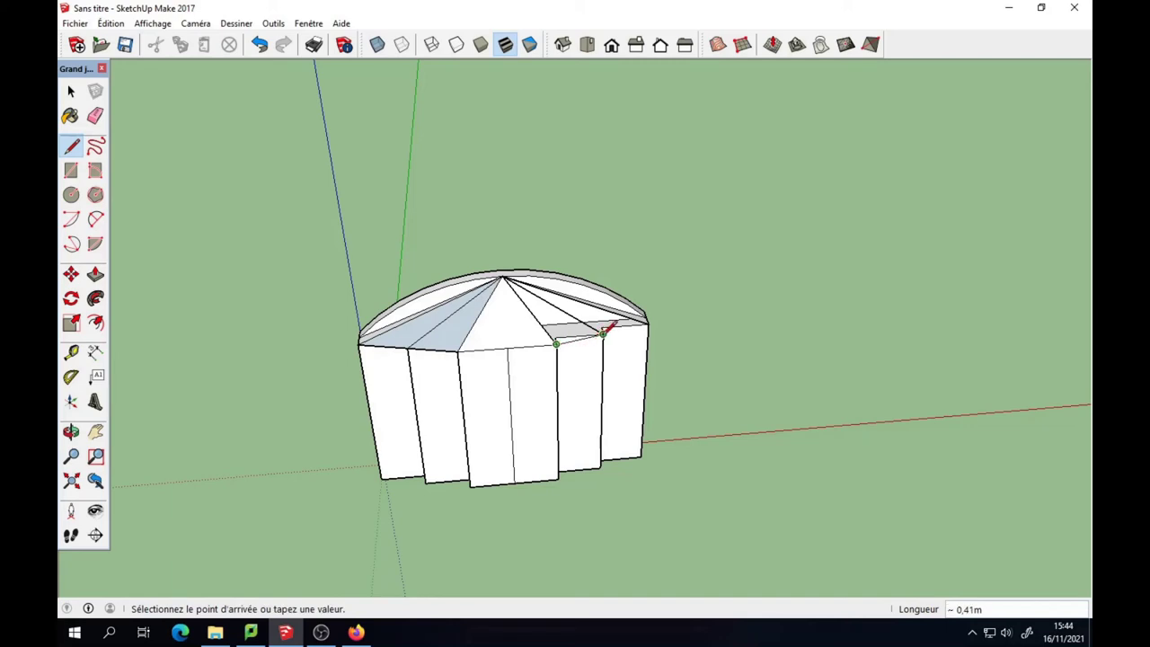
click(603, 335)
click(602, 335)
click(647, 321)
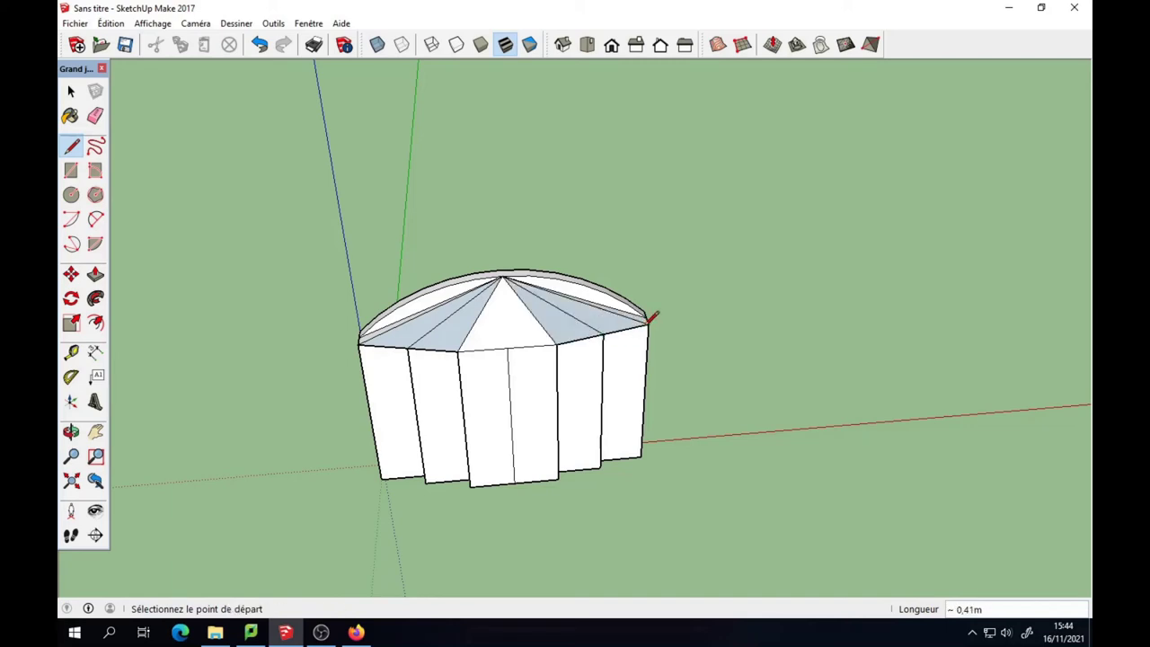
Draw the missing bottom edges under the left and right panels to close the wall faces
click(600, 466)
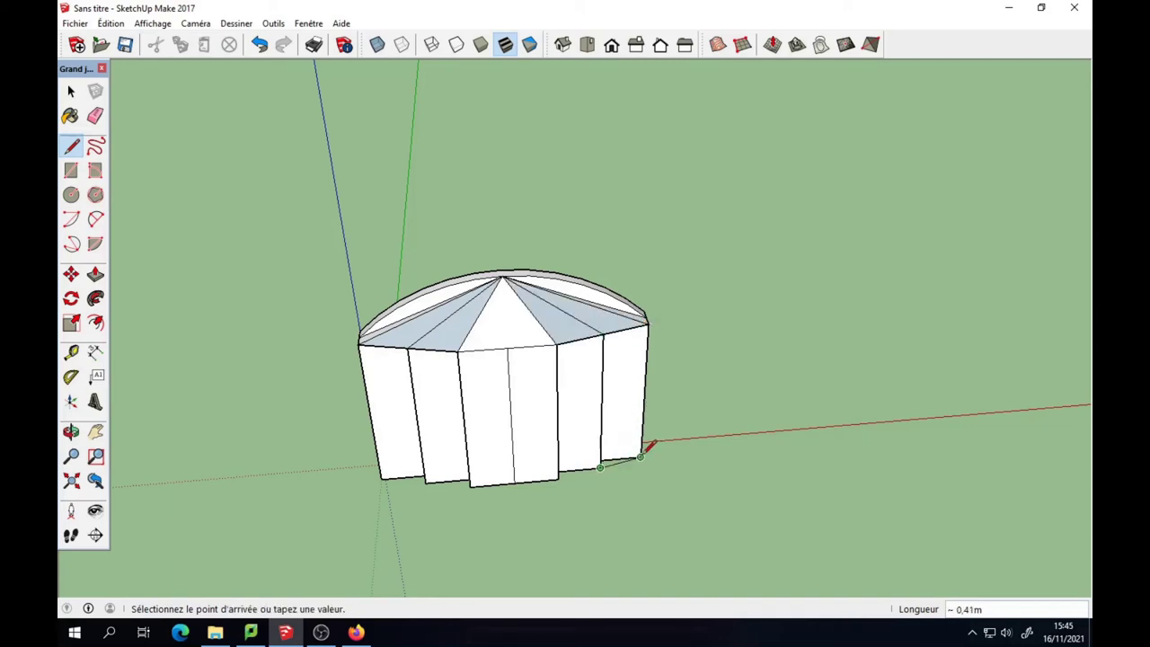
click(641, 455)
click(558, 478)
click(600, 467)
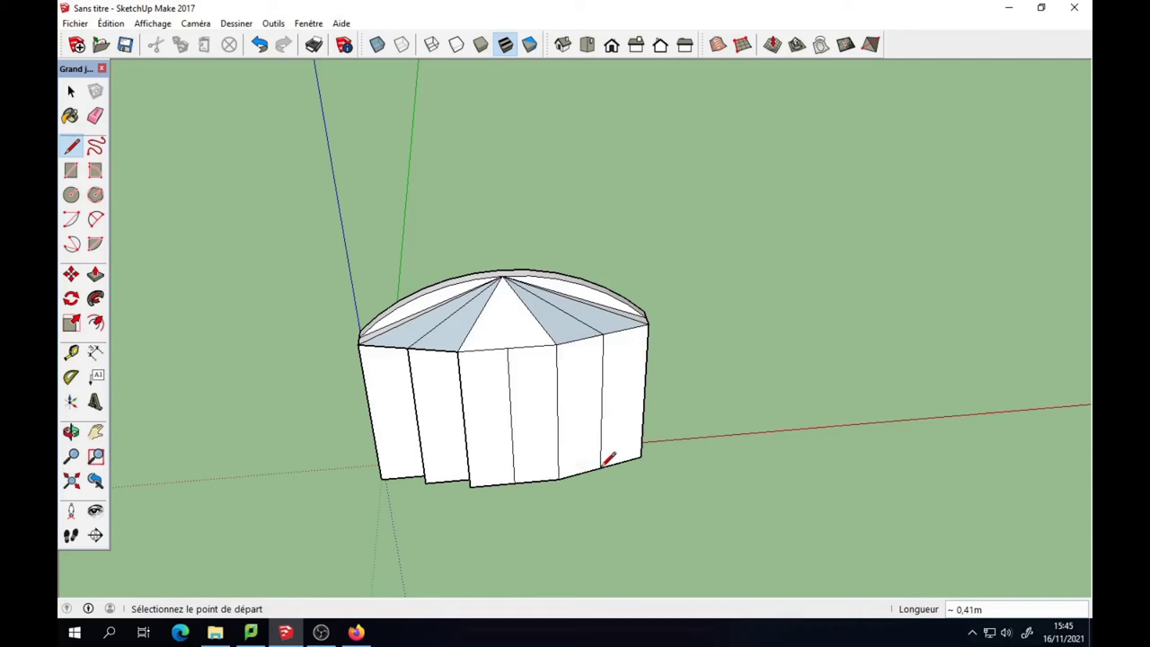
click(382, 478)
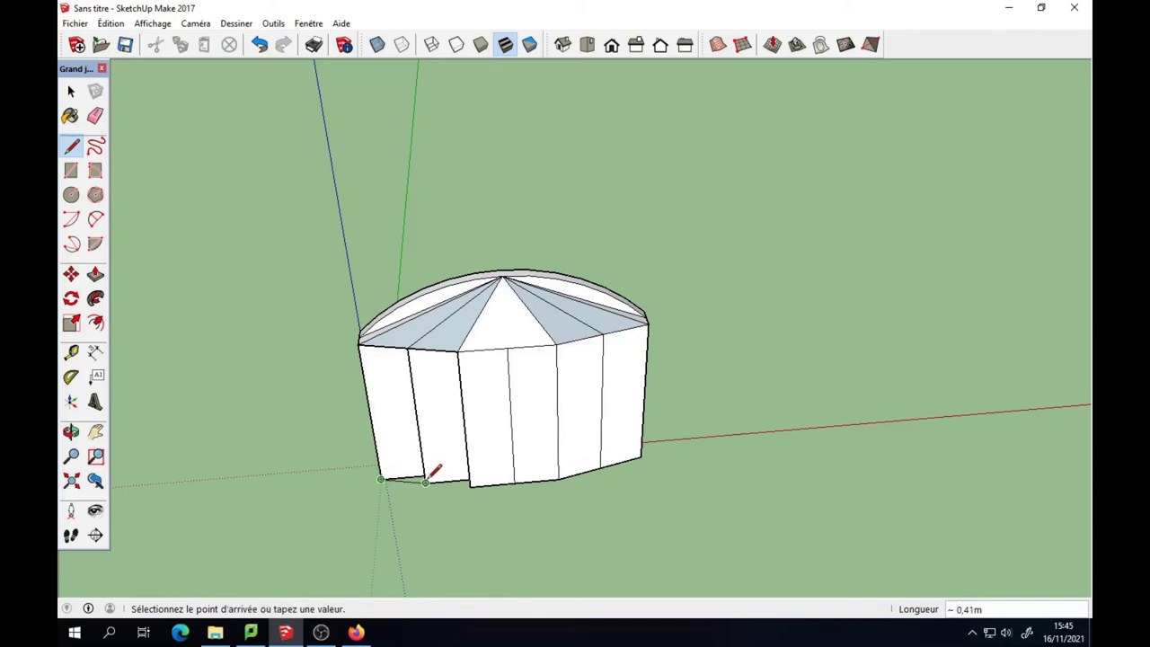
click(426, 482)
click(425, 482)
click(469, 485)
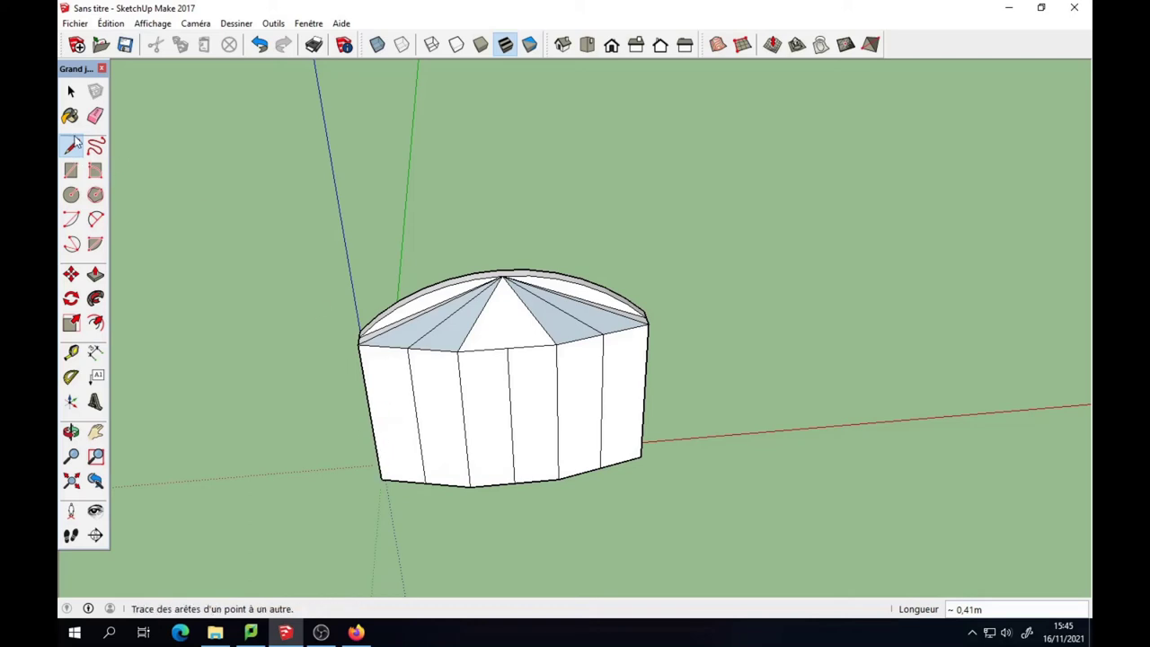
Orbit to a front view of the arched wall, undoing and redoing a stray edit
click(95, 115)
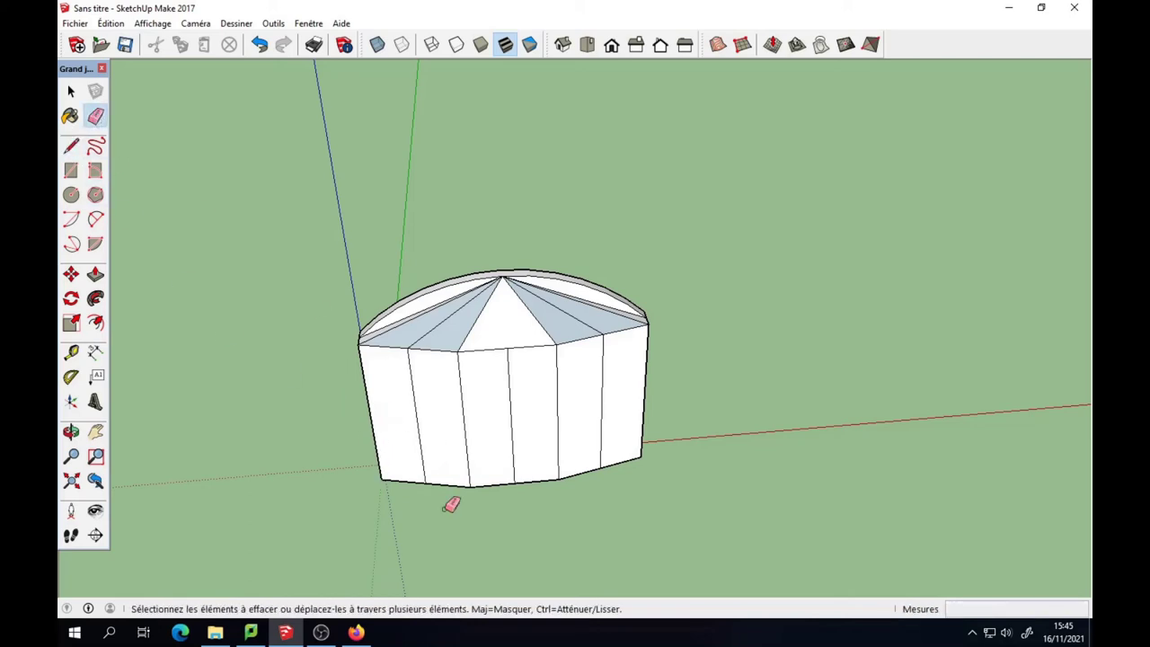
middle_drag(453, 498, 475, 386)
drag(599, 353, 693, 333)
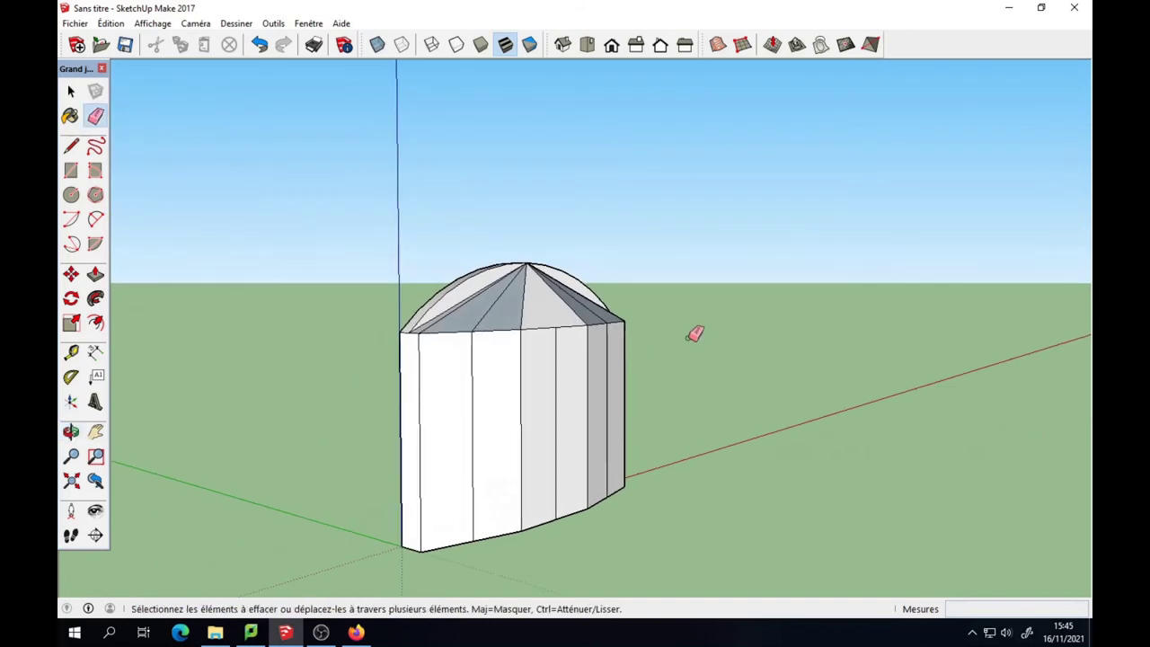
drag(452, 497, 798, 506)
key(e)
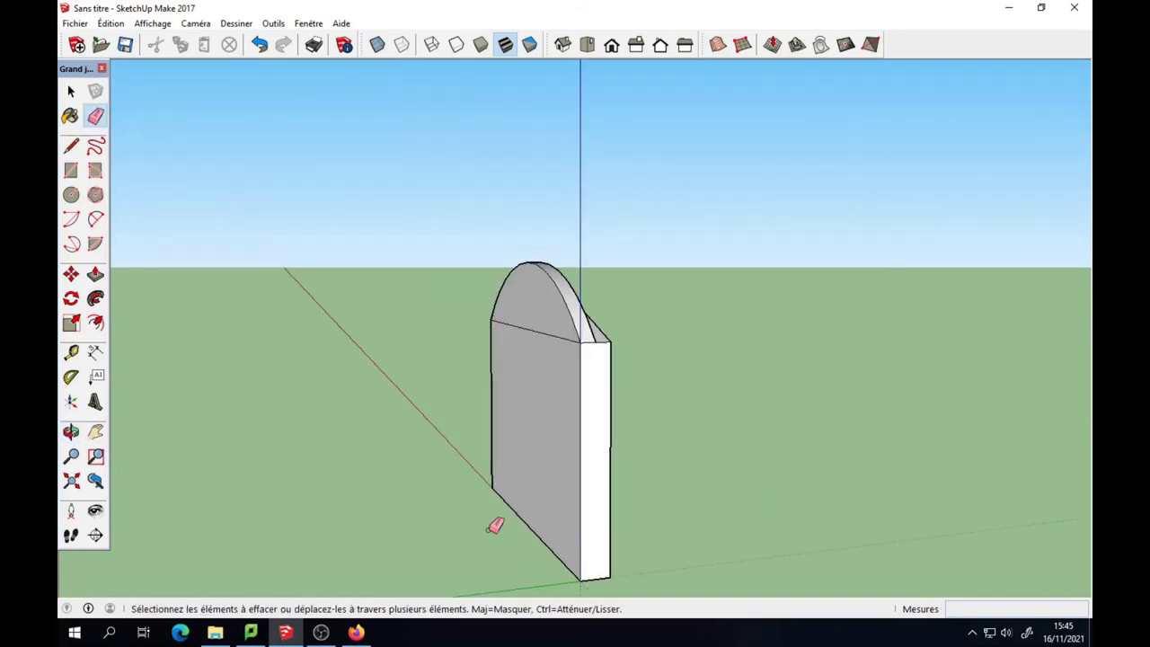
middle_drag(496, 526, 671, 429)
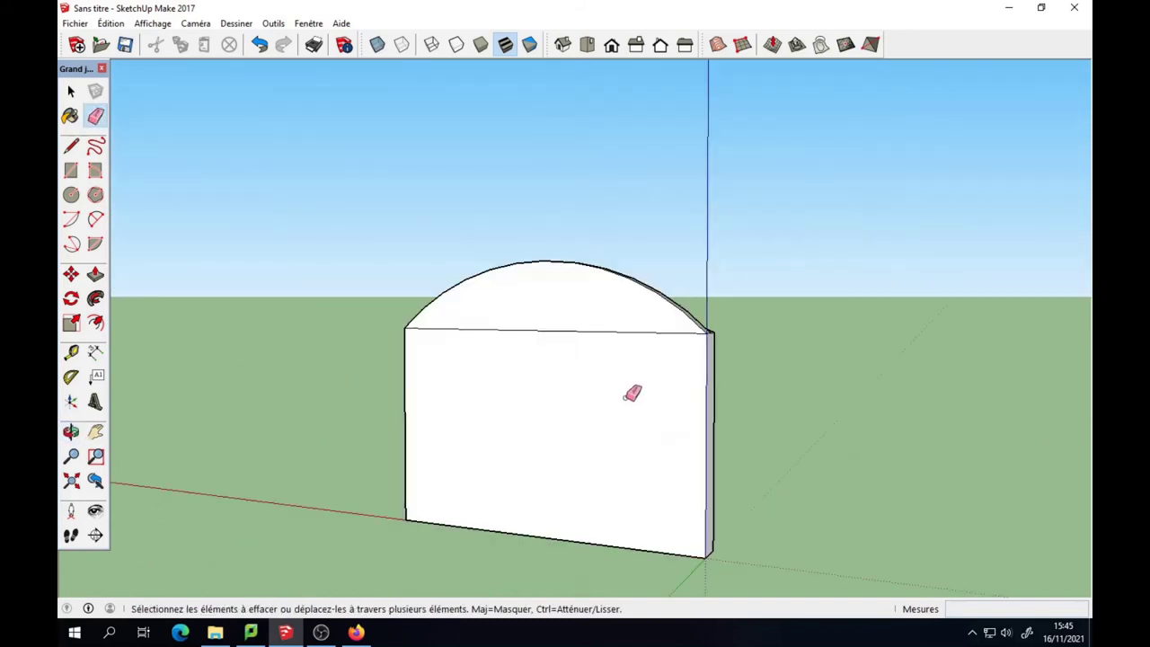
key(ctrl+z)
key(space)
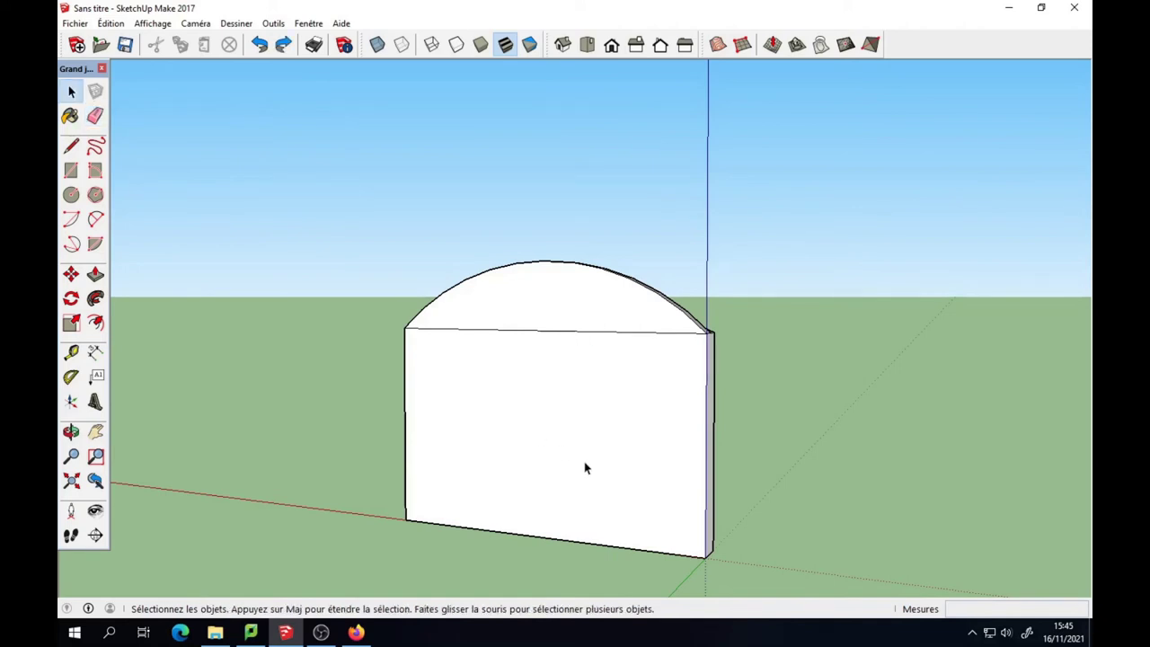
click(586, 472)
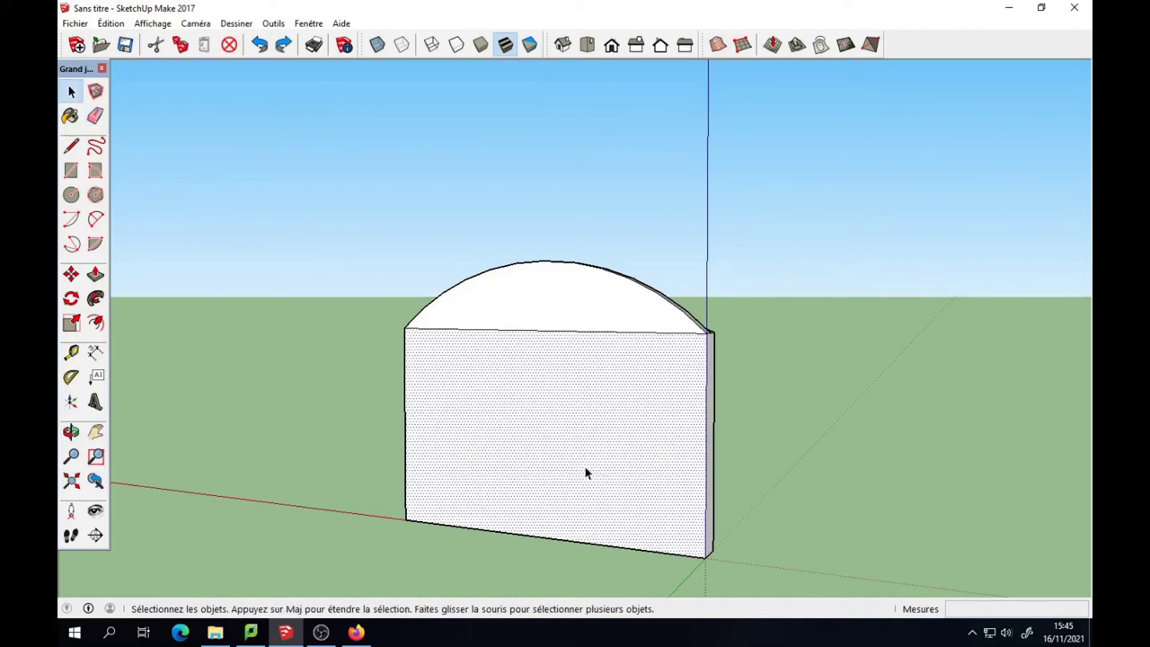
key(ctrl+y)
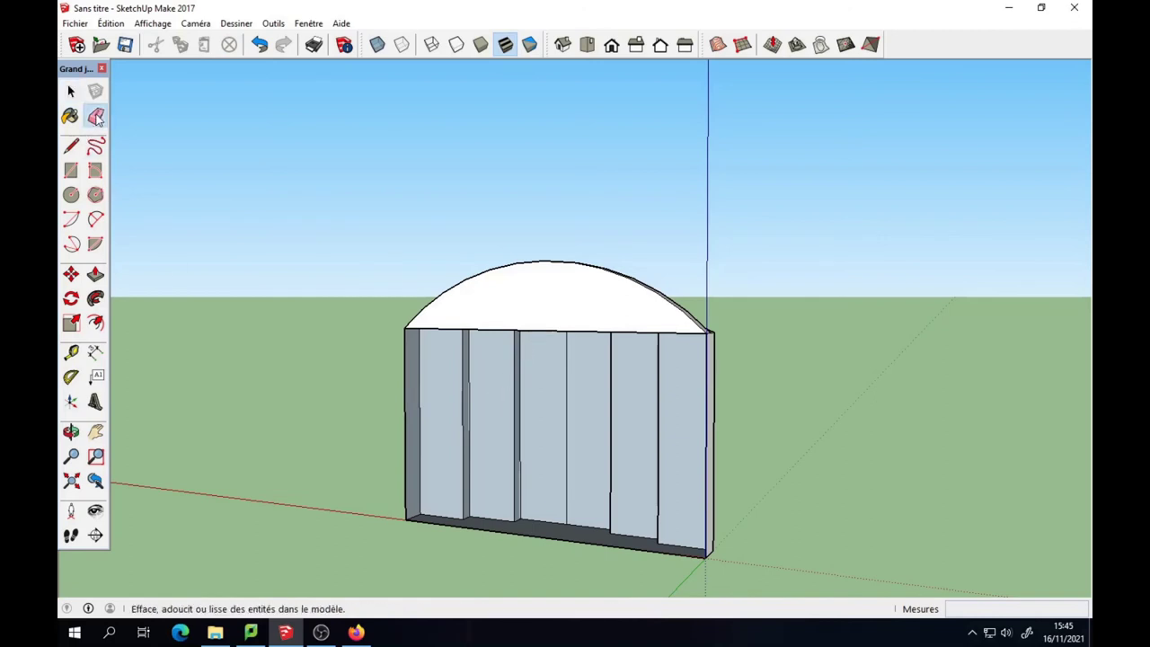
click(96, 117)
key(ctrl+z)
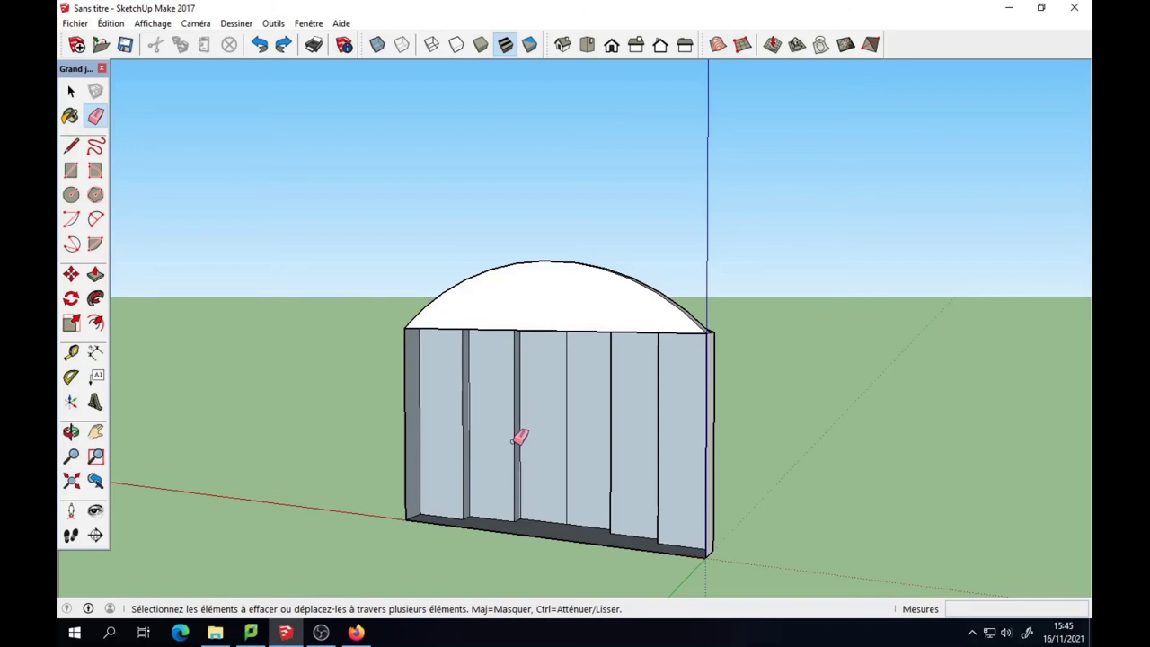
Erase the stray panel edges and the extra lines along the window's bottom and top
click(518, 439)
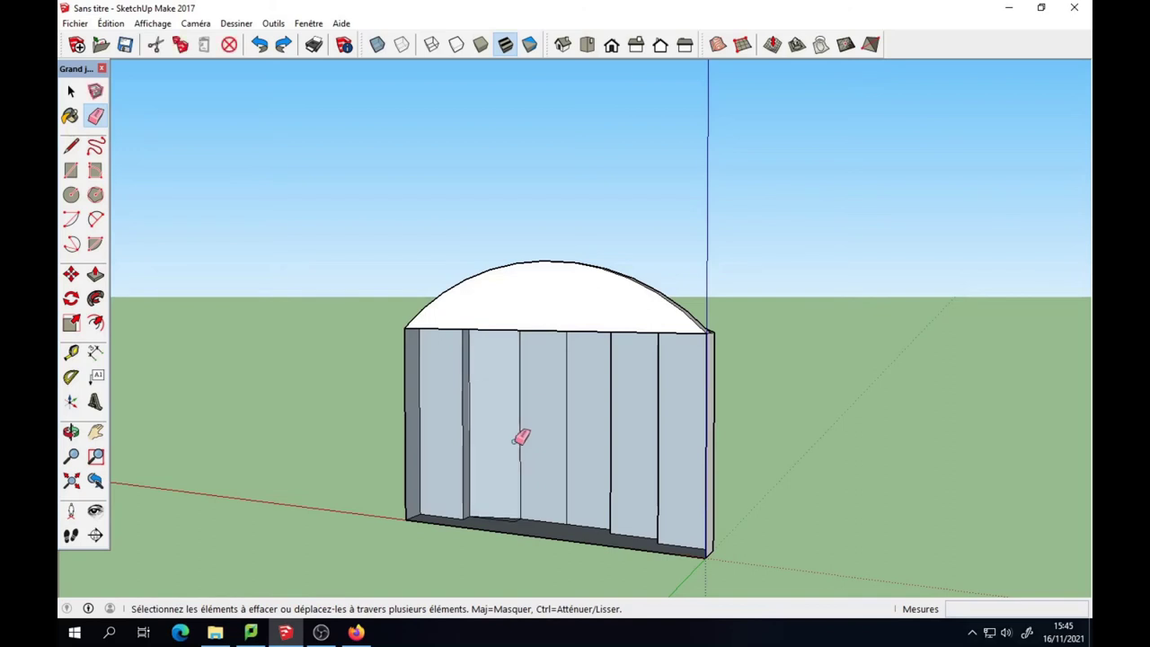
click(465, 436)
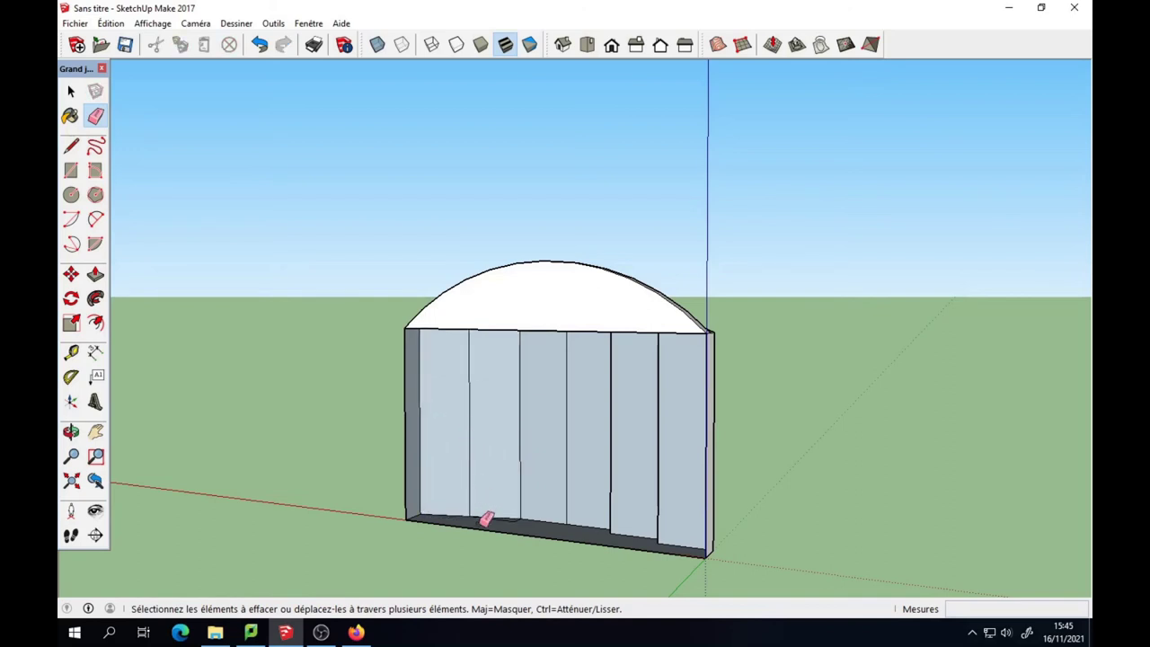
click(516, 518)
drag(666, 538, 619, 528)
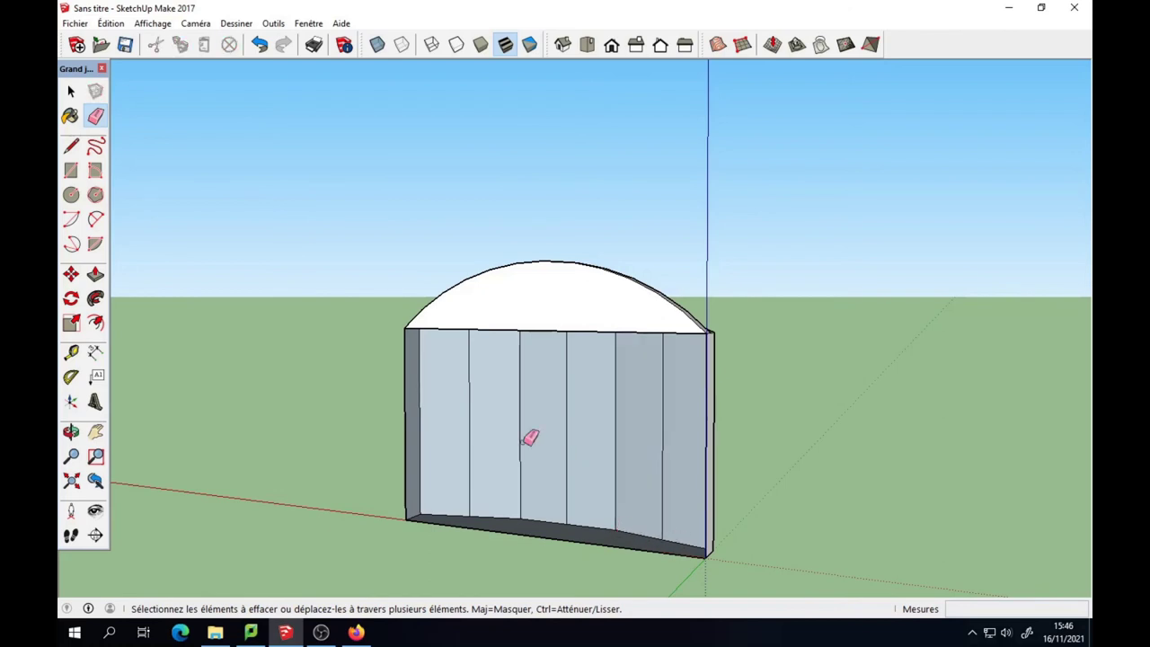
middle_drag(555, 475, 582, 310)
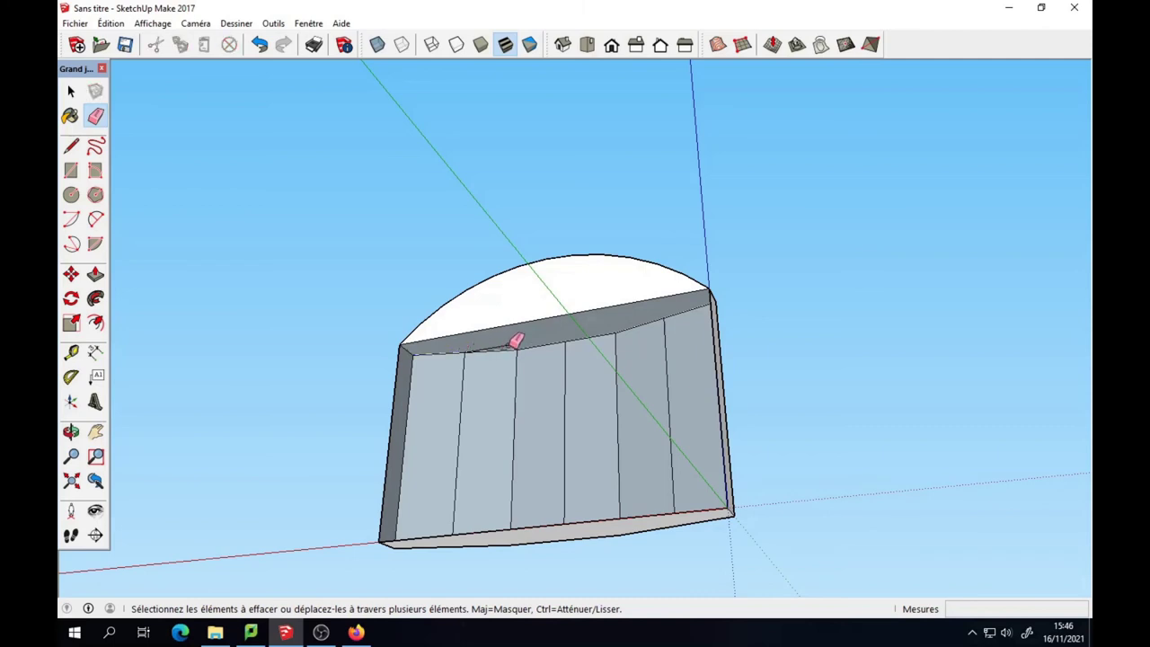
mouse_move(513, 343)
mouse_down()
mouse_move(540, 316)
mouse_move(515, 347)
mouse_up()
Delete the two flat top faces and erase the chord line, then view from the front
click(71, 91)
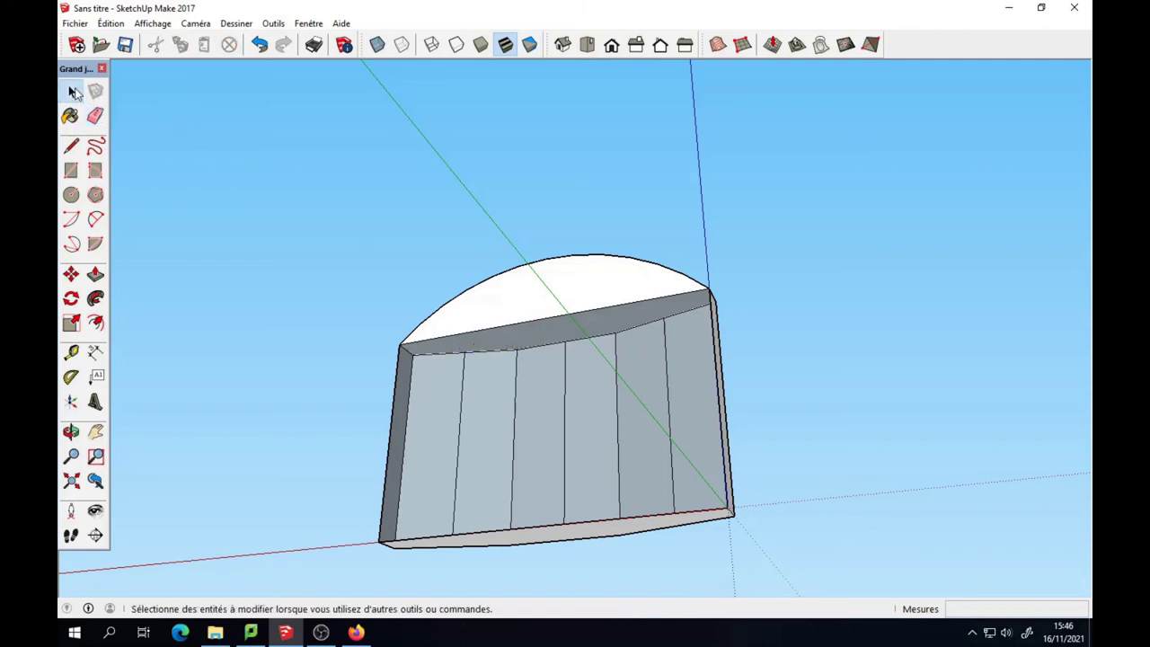
click(531, 333)
key(Delete)
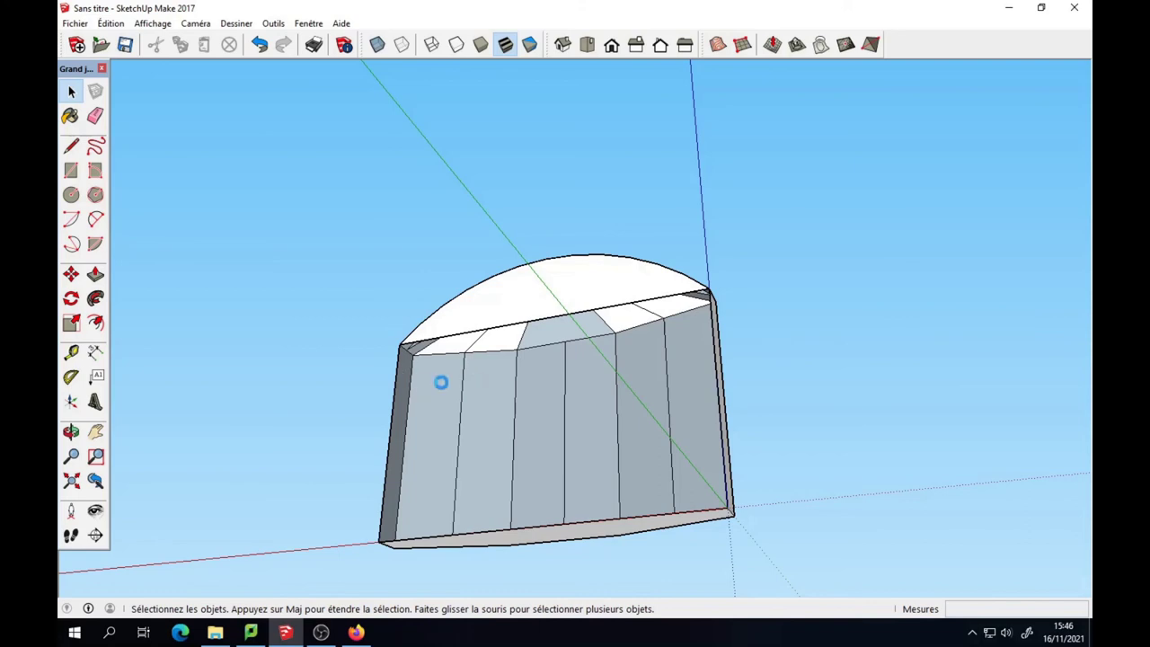
click(556, 304)
key(Delete)
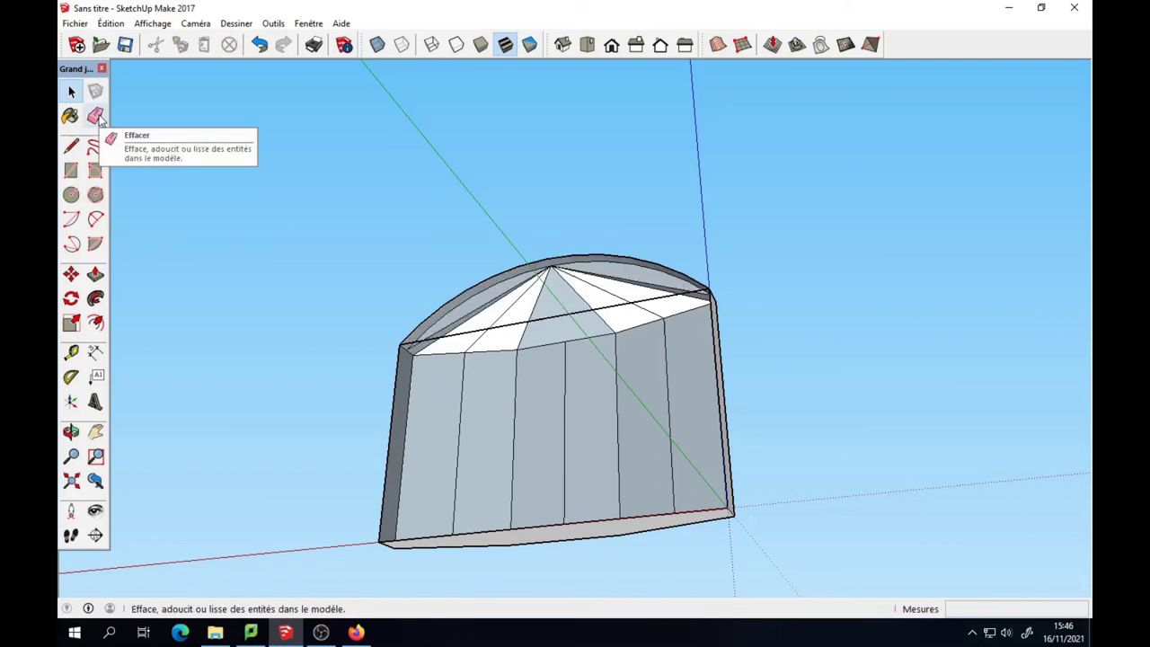
click(97, 116)
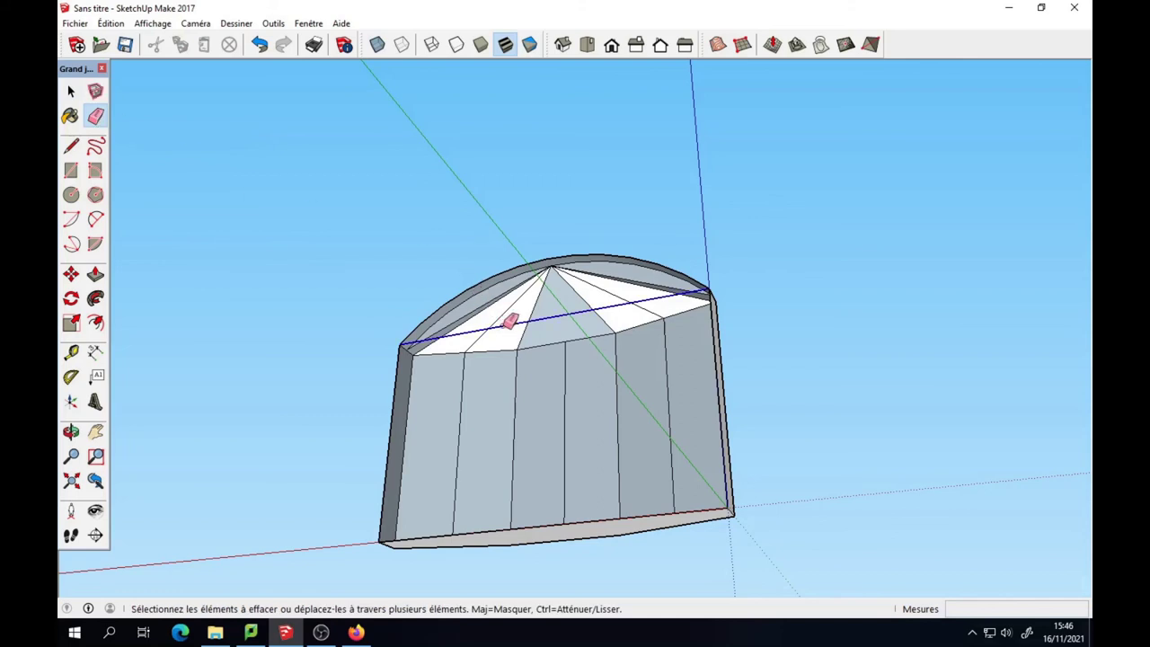
drag(508, 321, 511, 322)
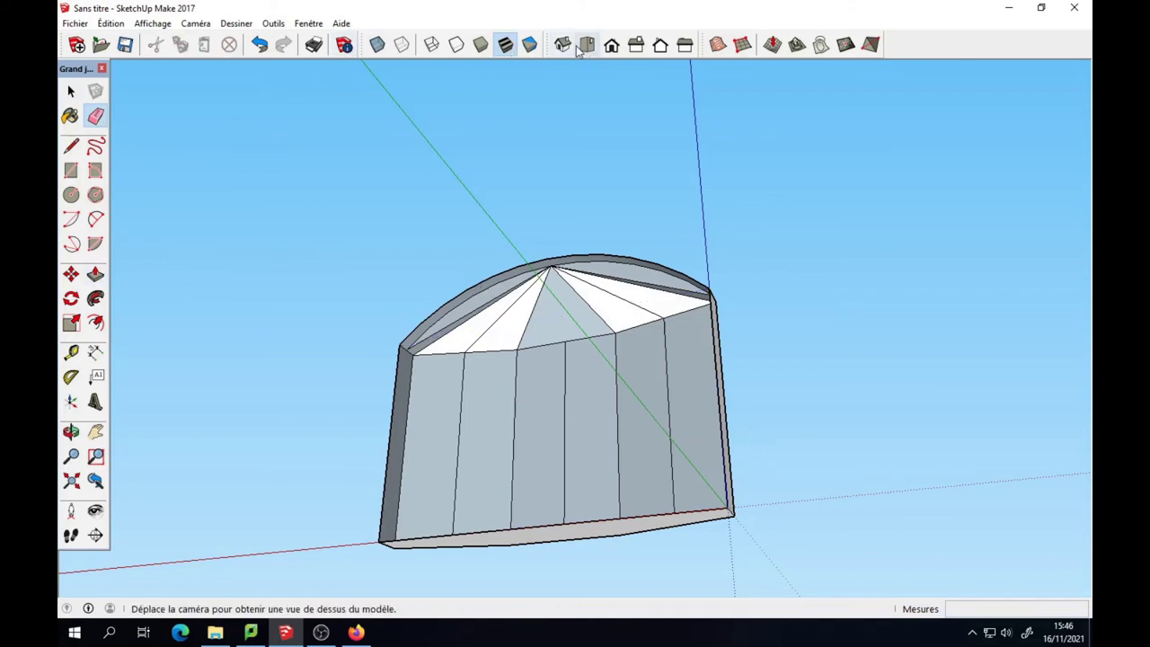
click(612, 45)
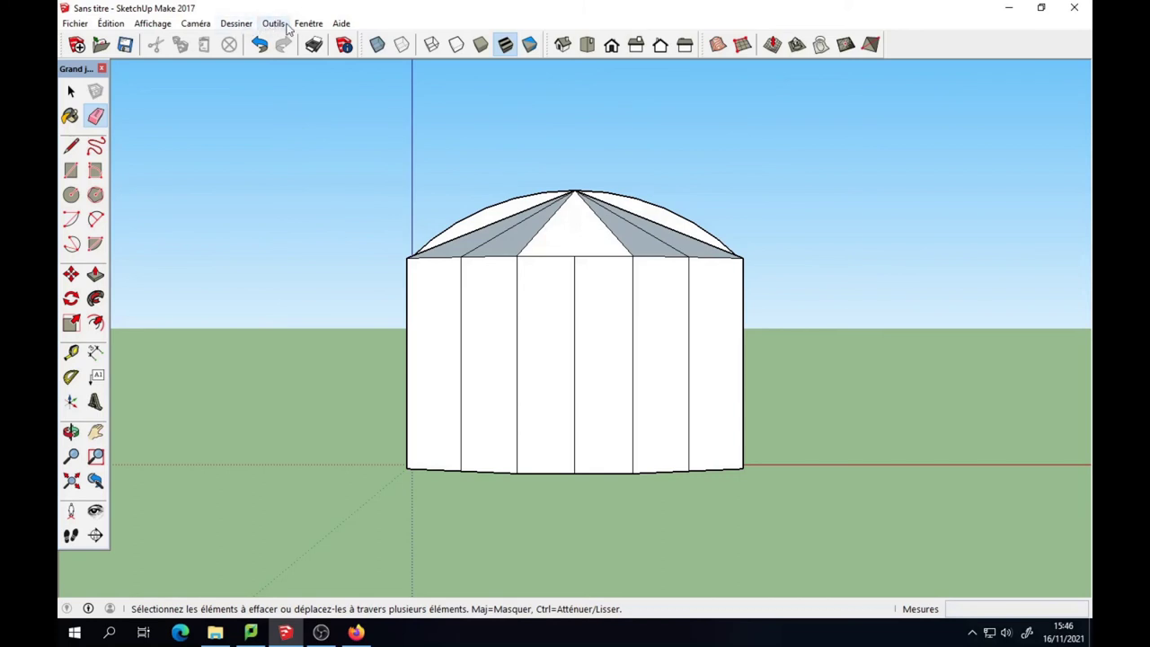
Show the default palette tray and choose the textured white steel material from Matières
click(307, 25)
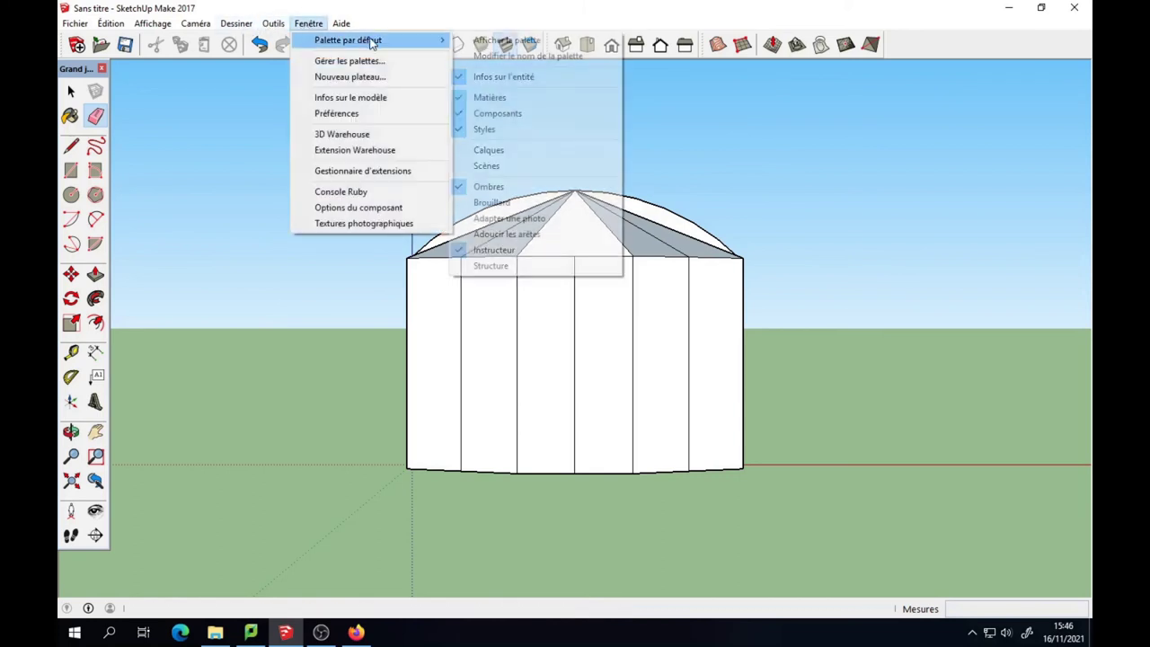
mouse_move(360, 41)
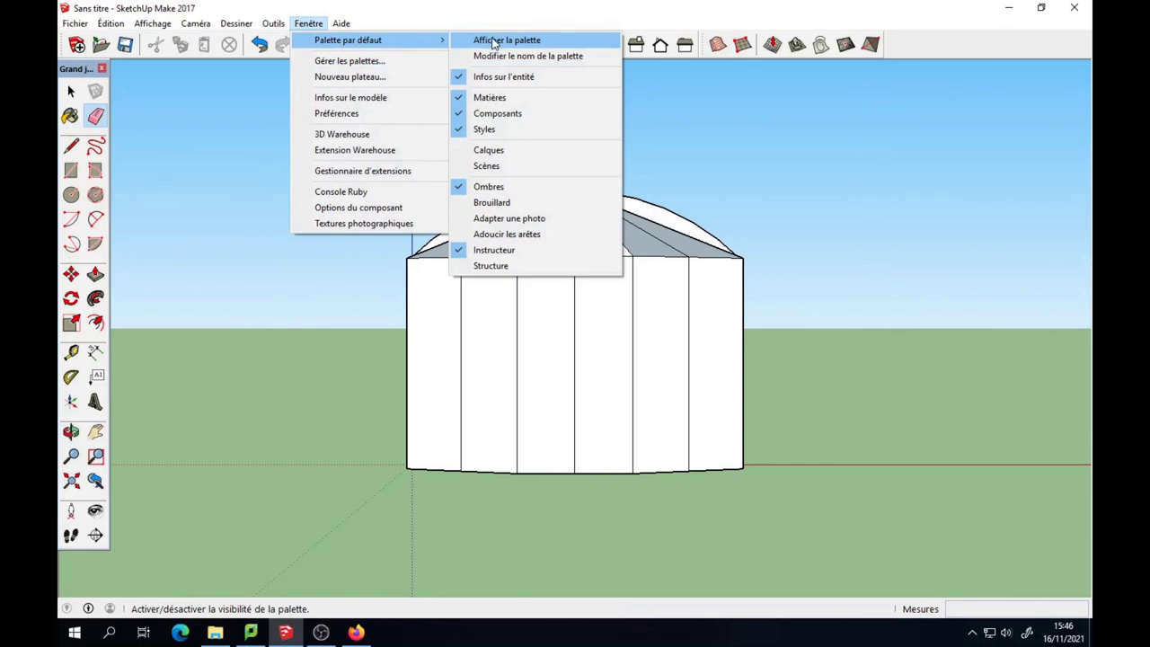
click(493, 40)
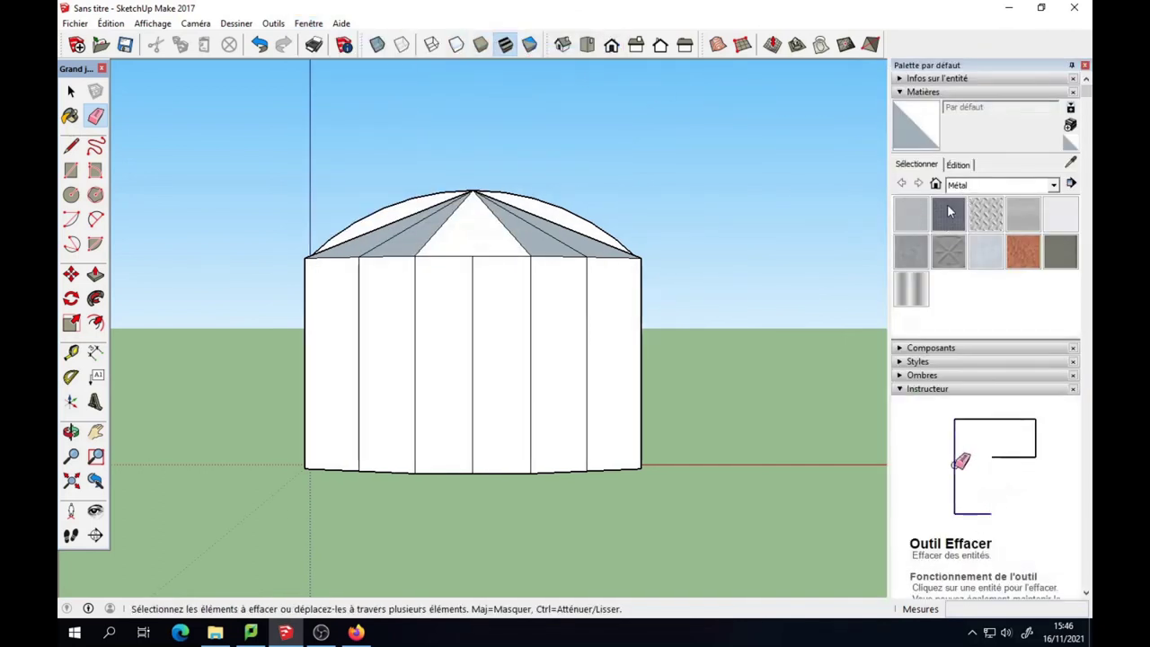
click(986, 214)
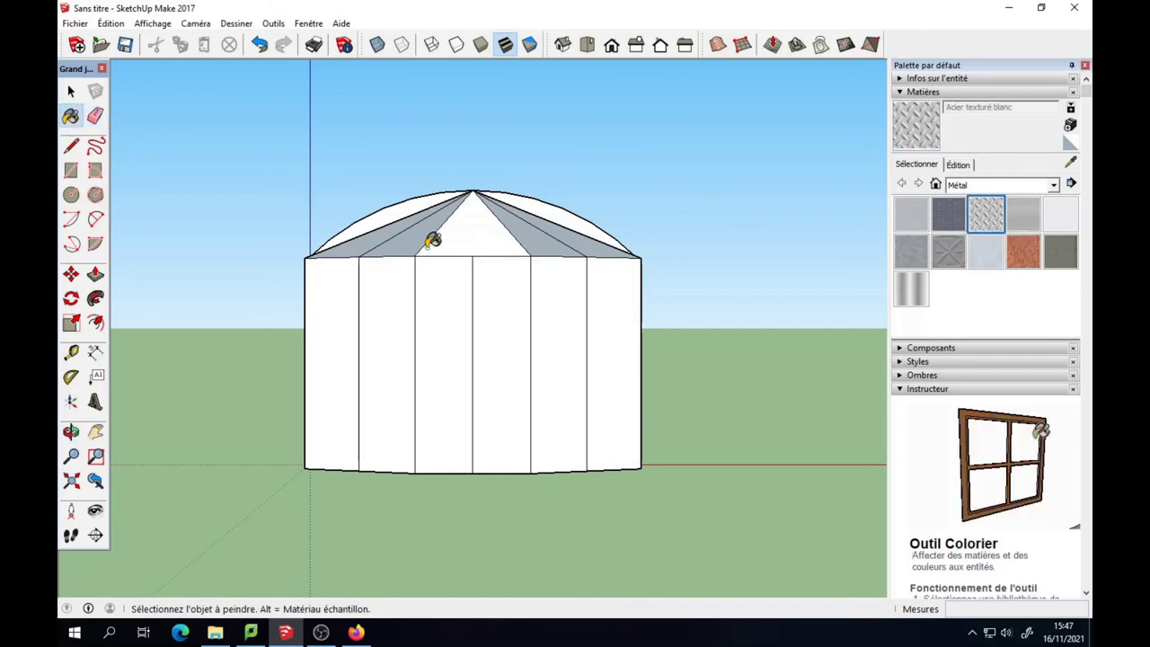
mouse_move(405, 293)
middle_down()
mouse_move(560, 488)
mouse_move(712, 483)
middle_up()
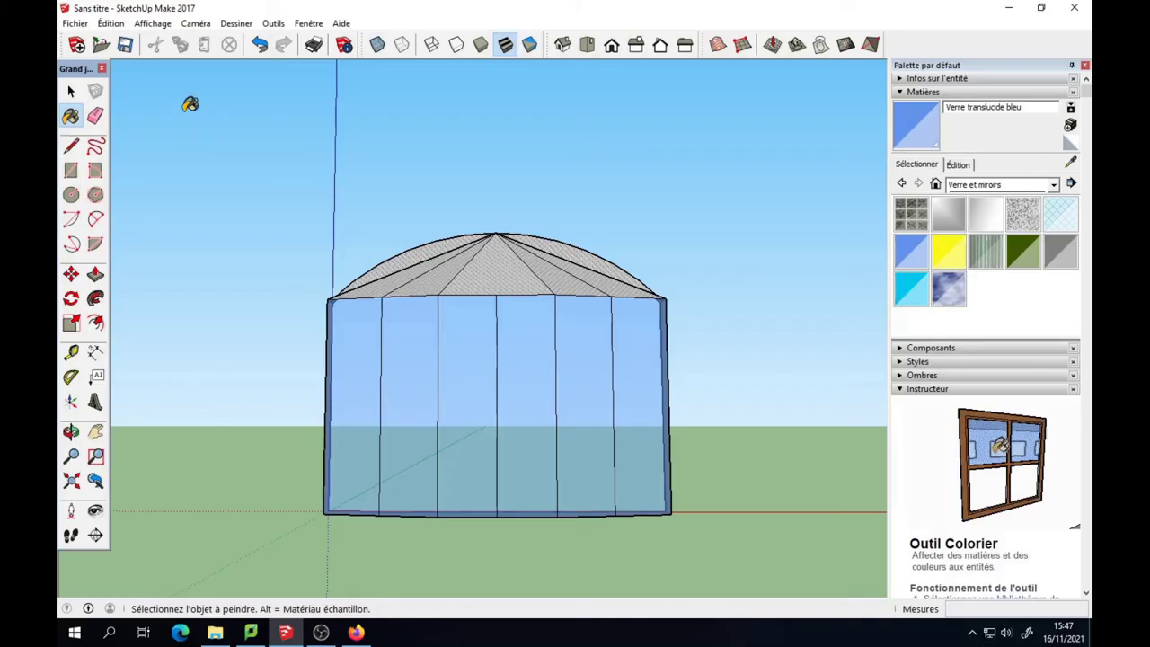
key(space)
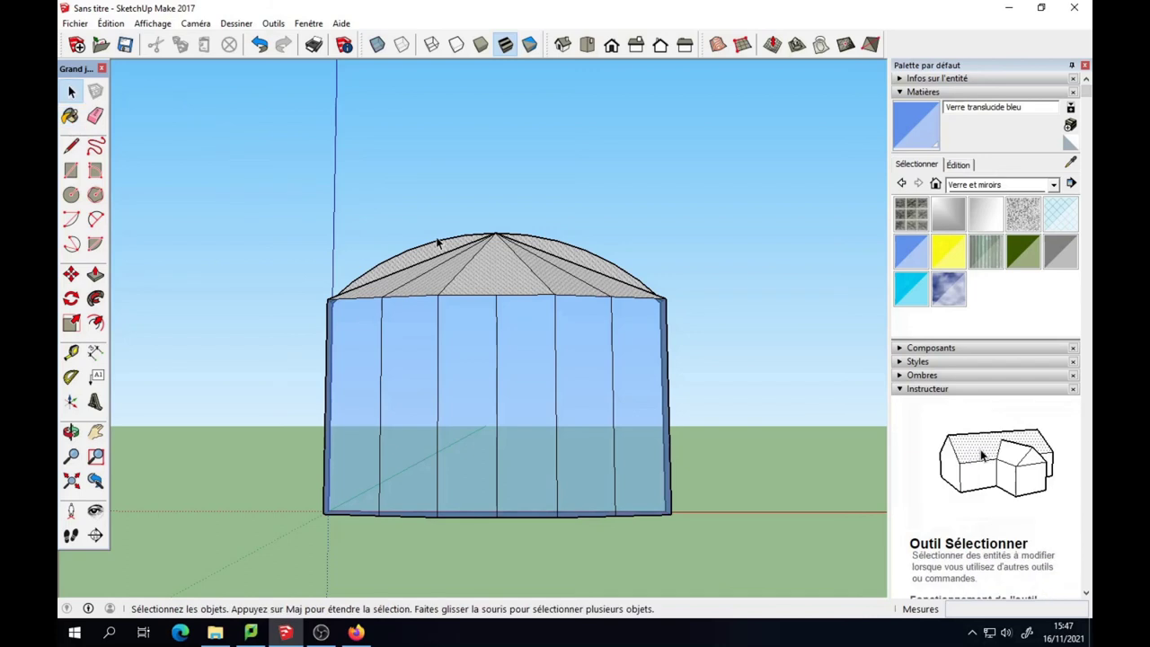
Select the entire window model and create a component named fenetre2
triple_click(495, 259)
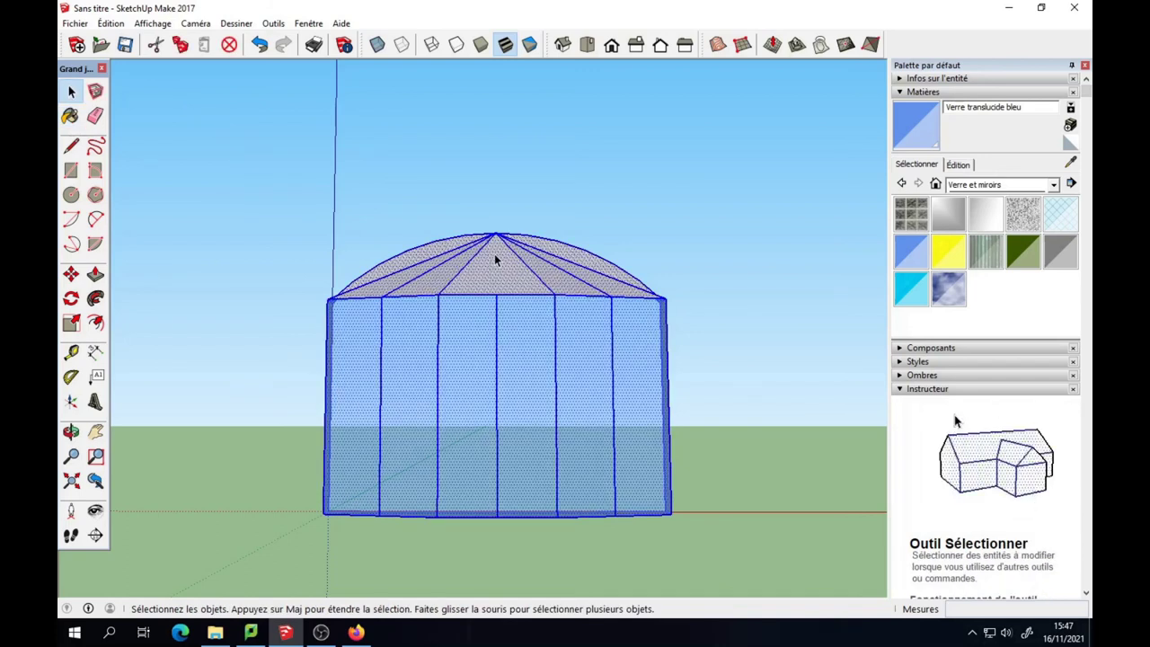
right_click(491, 255)
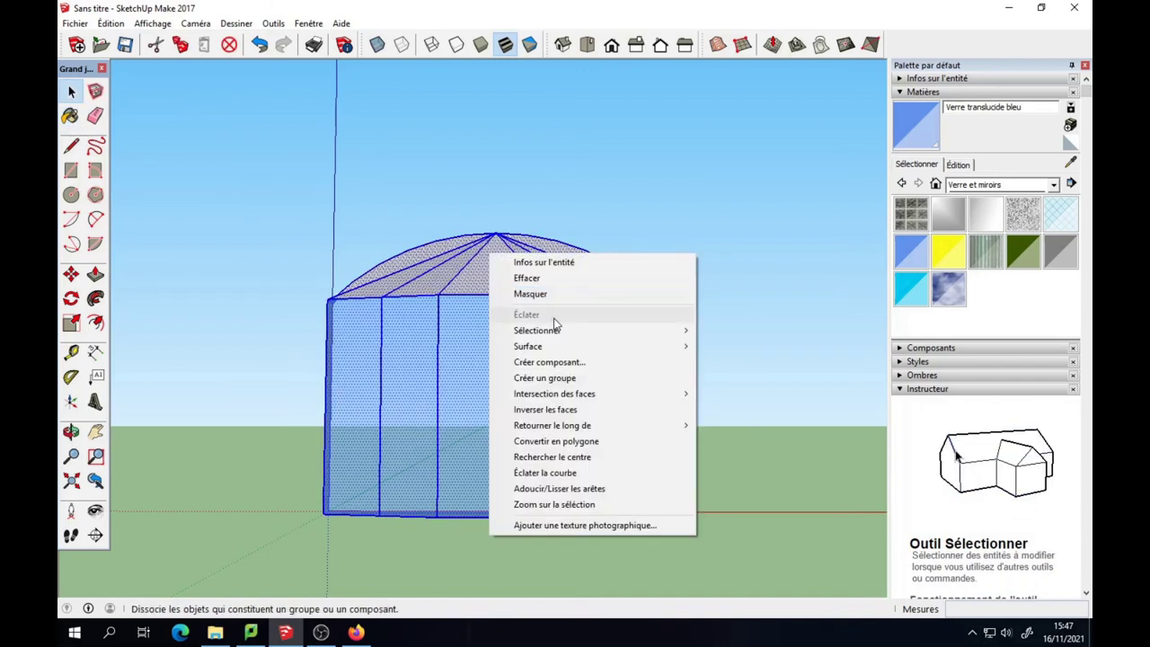
click(602, 364)
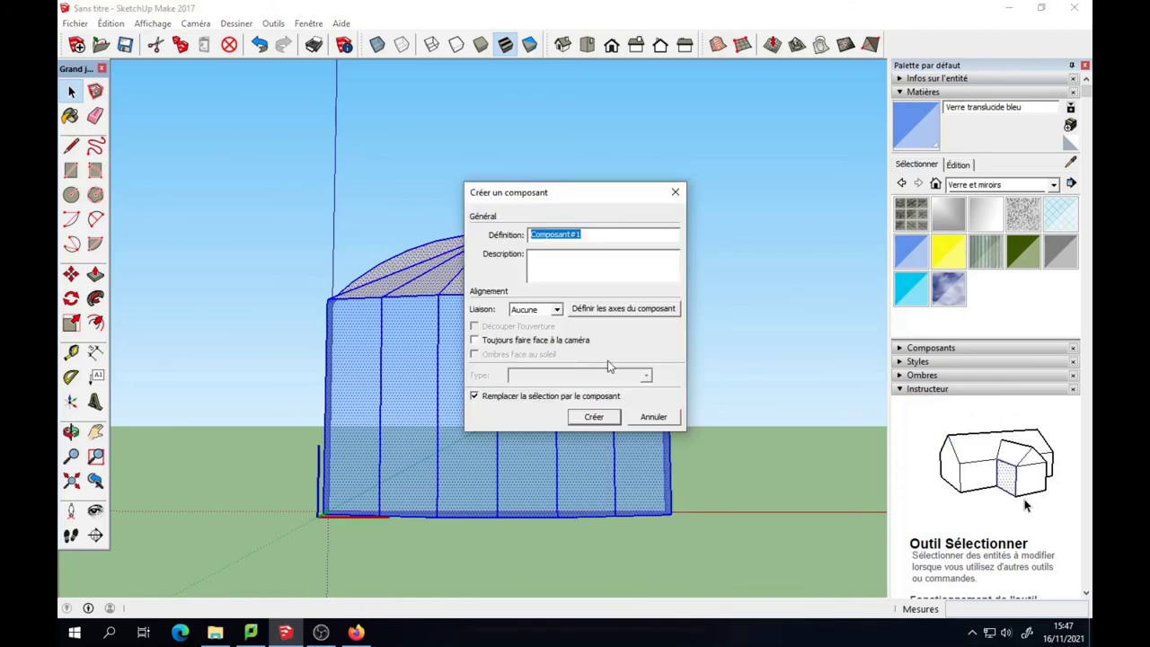
text(fene)
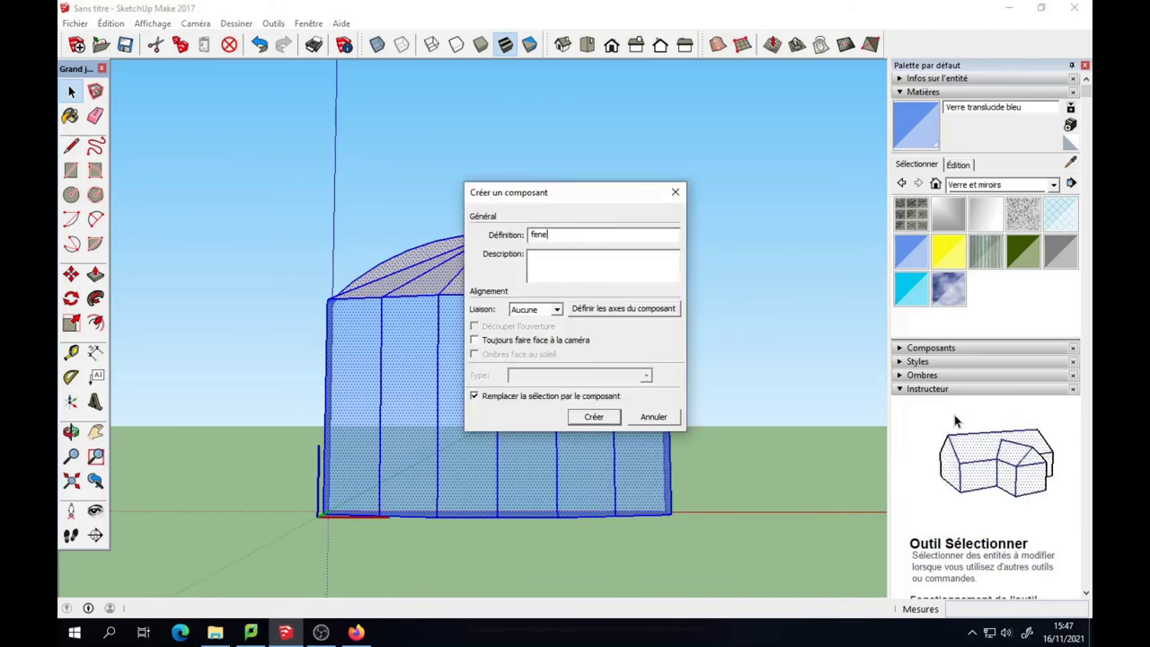
text(tre2)
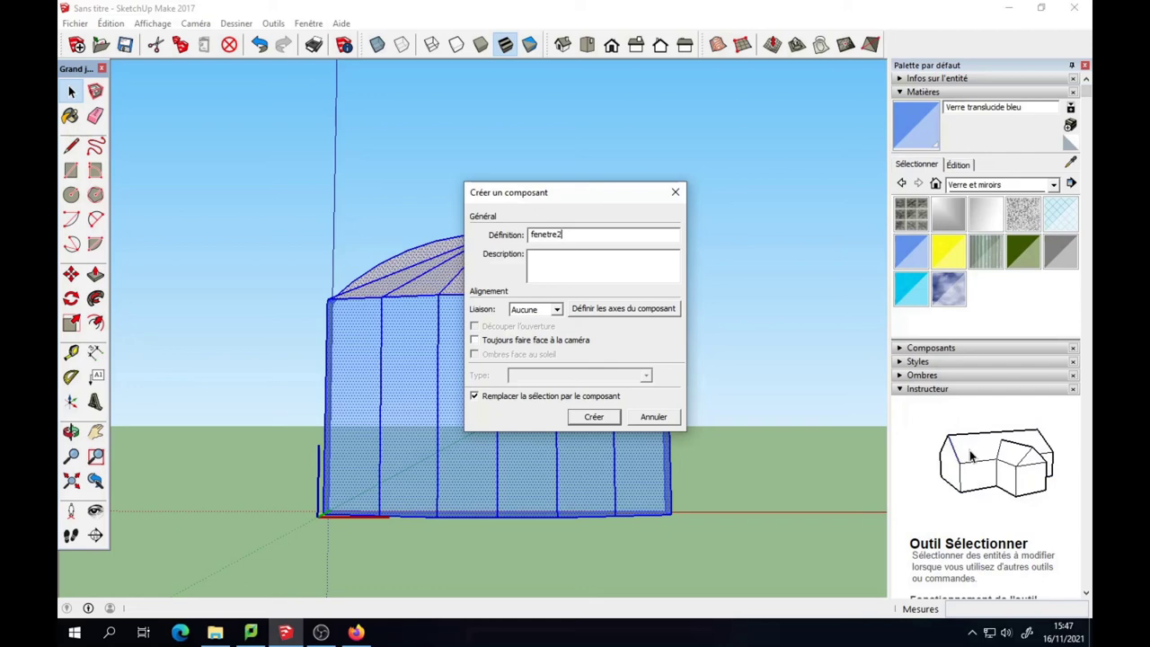
click(594, 417)
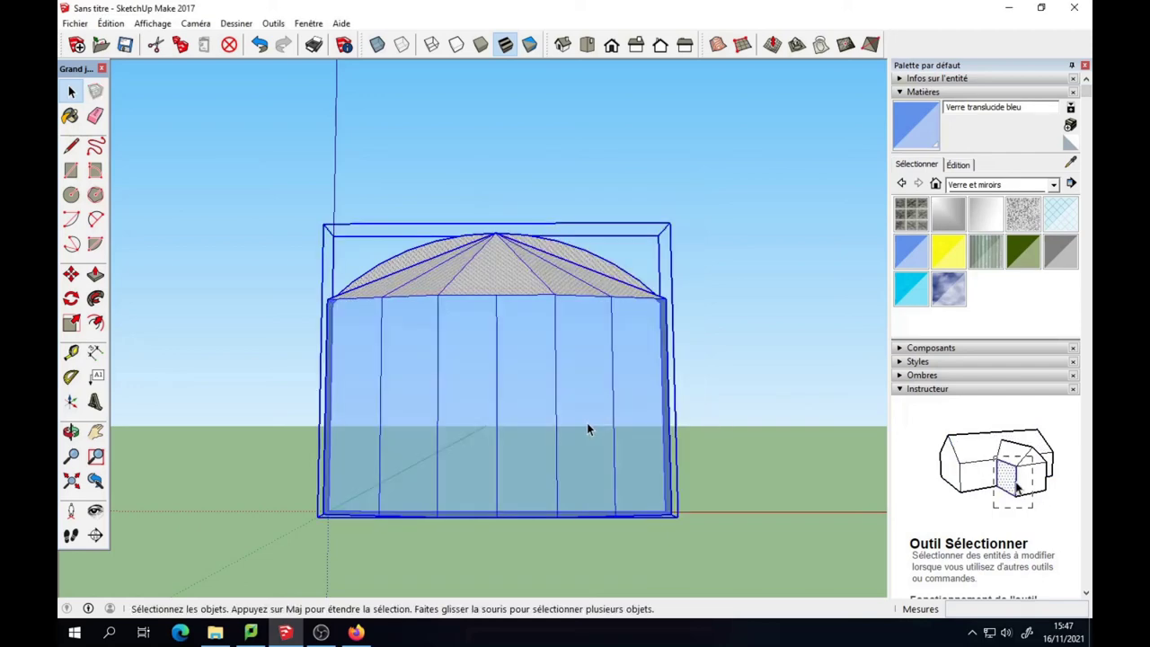
Save the model as fenetre2.skp, replacing the existing file
click(77, 27)
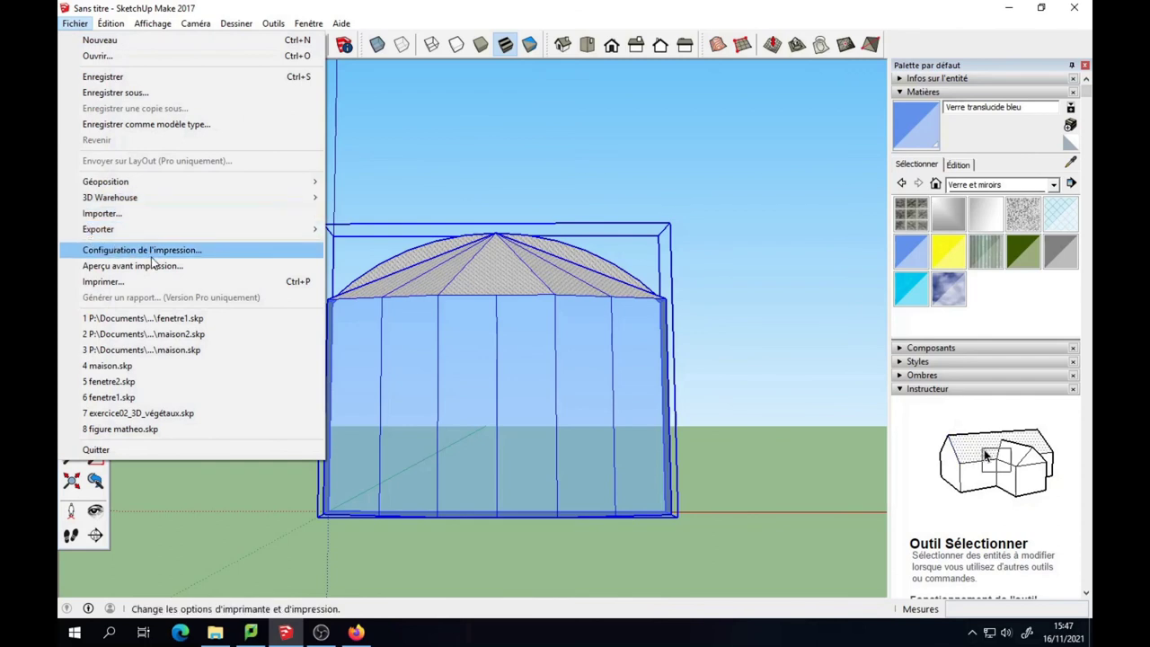
click(123, 94)
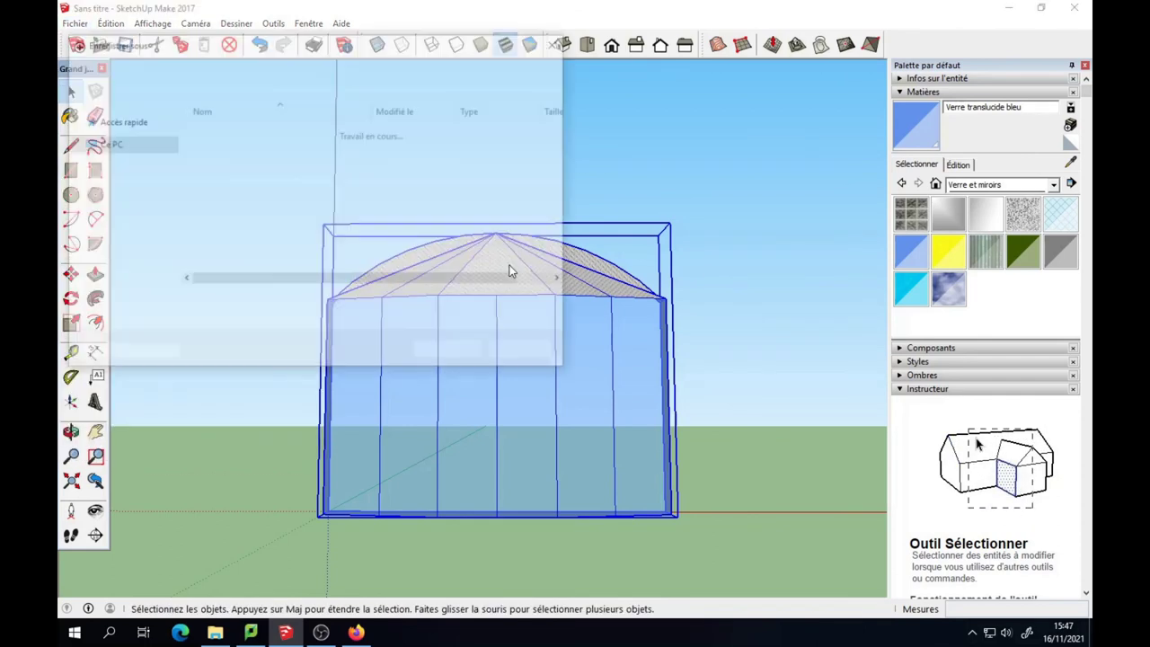
click(227, 146)
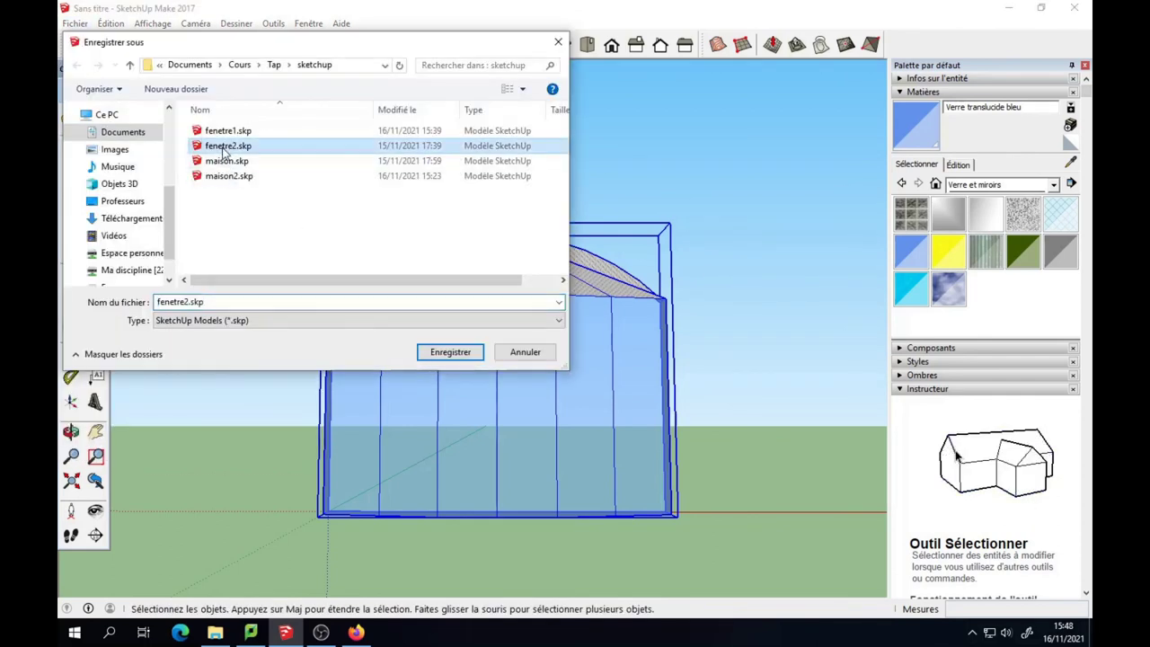
click(455, 353)
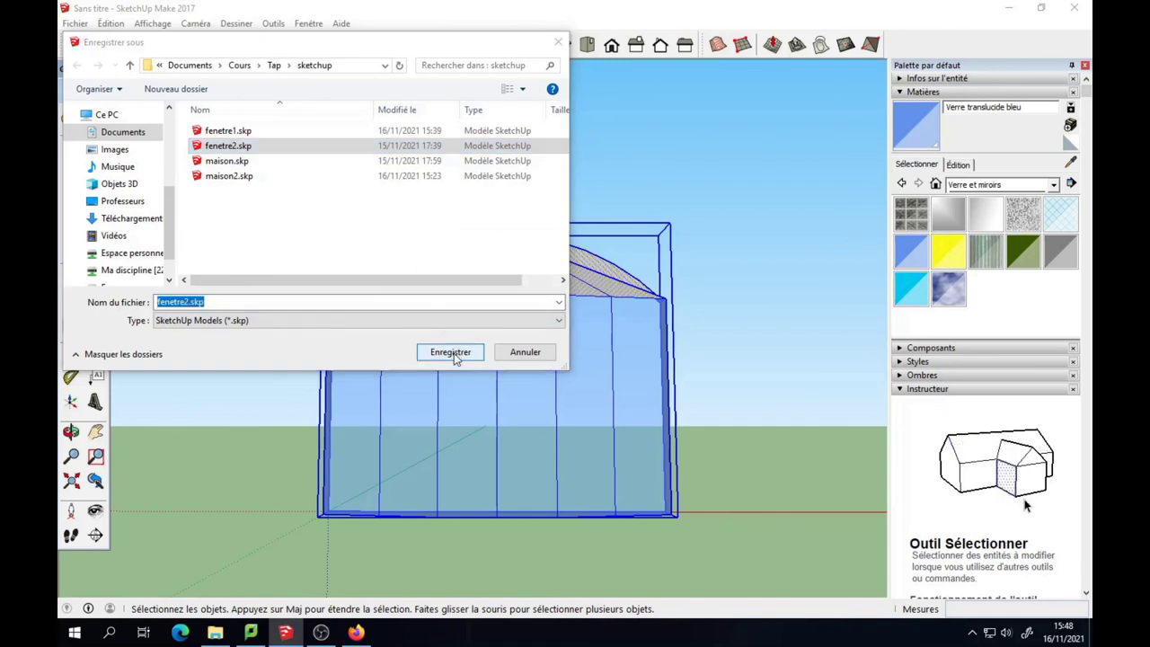
click(611, 317)
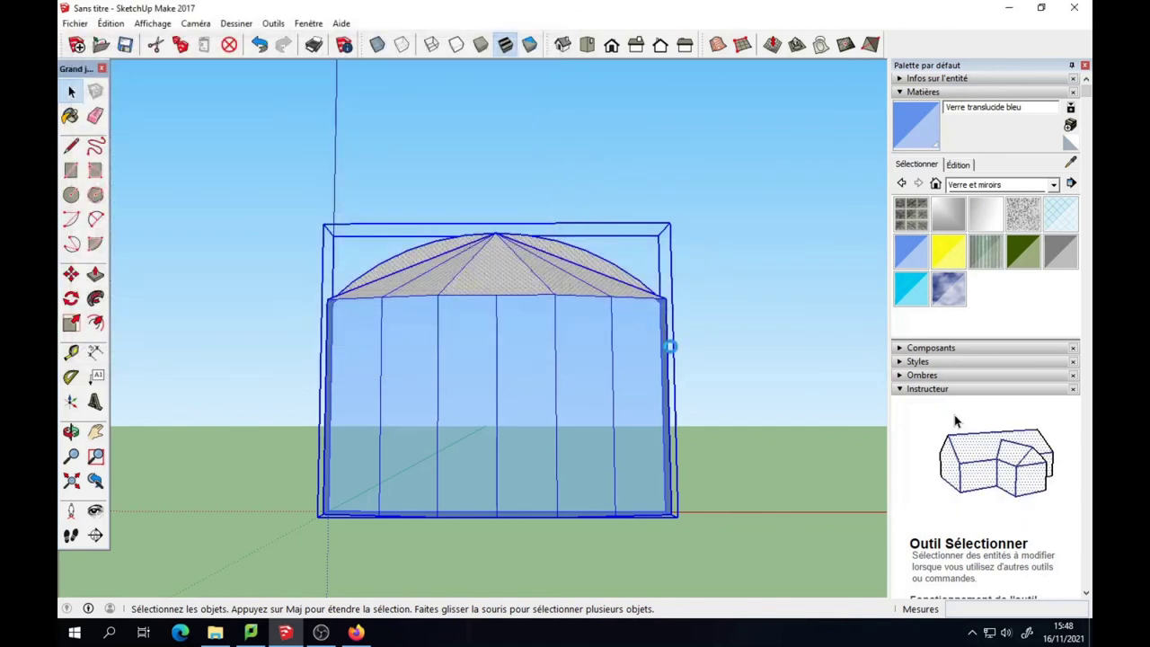